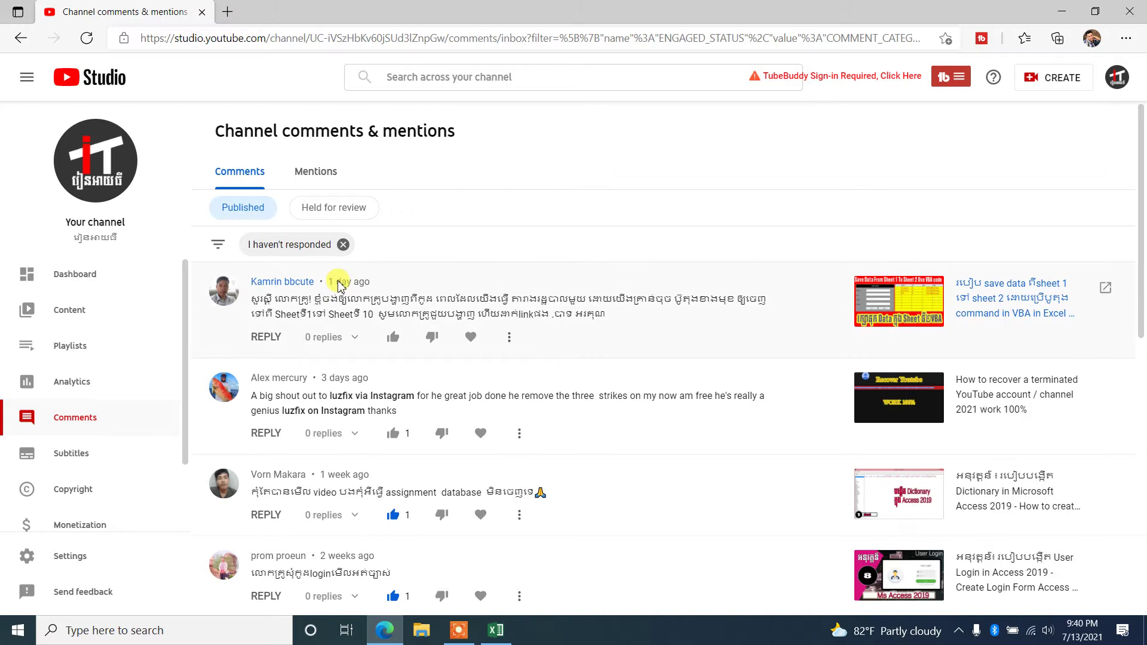
# - Leave the YouTube Studio comments page and bring the blank Excel workbook Book1 to the front
pyautogui.scroll(-4, 486, 287)
pyautogui.scroll(4, 487, 291)
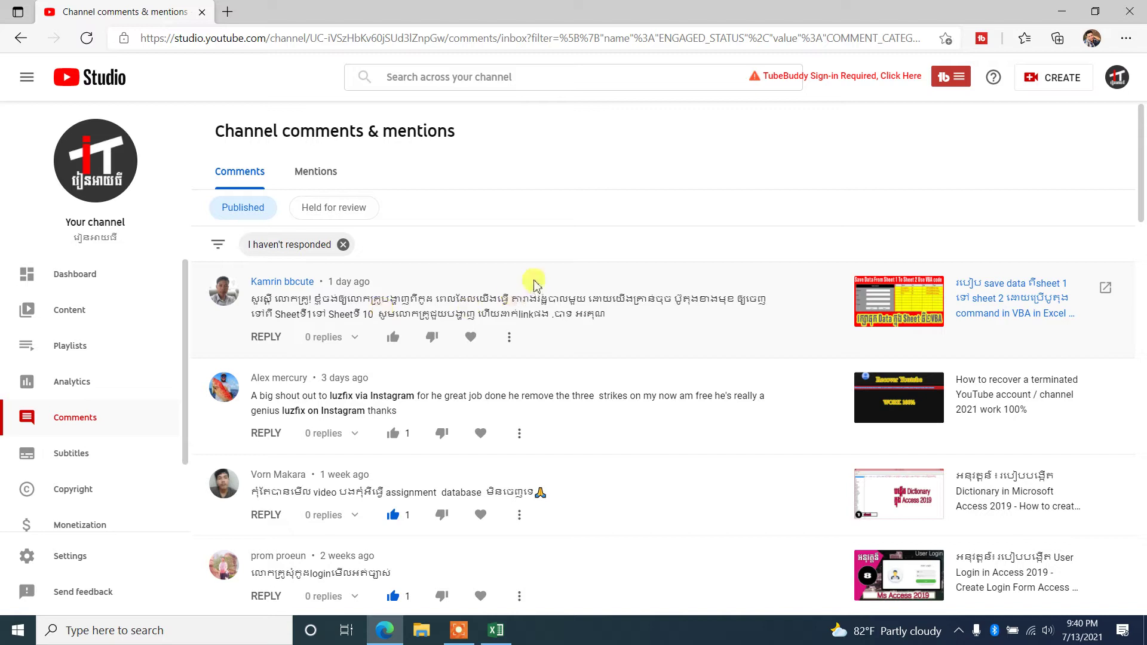
pyautogui.click(496, 630)
pyautogui.click(470, 318)
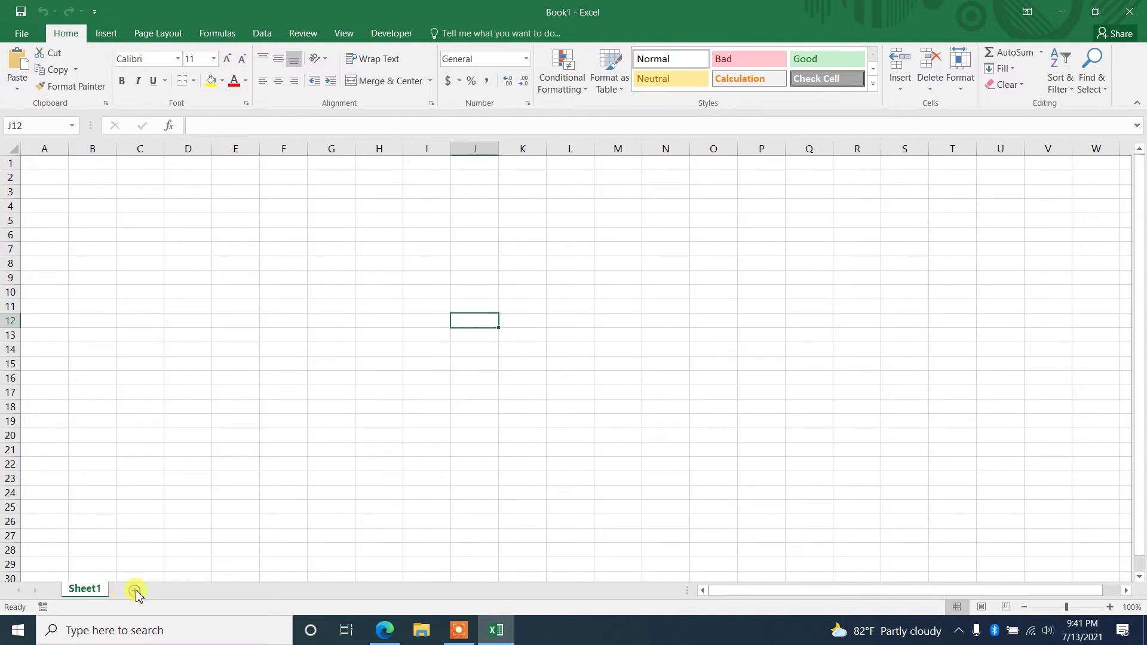
# - Add seven blank sheets so Book1 holds Sheet1 through Sheet8, ending on Sheet1
pyautogui.click(175, 590)
pyautogui.click(232, 591)
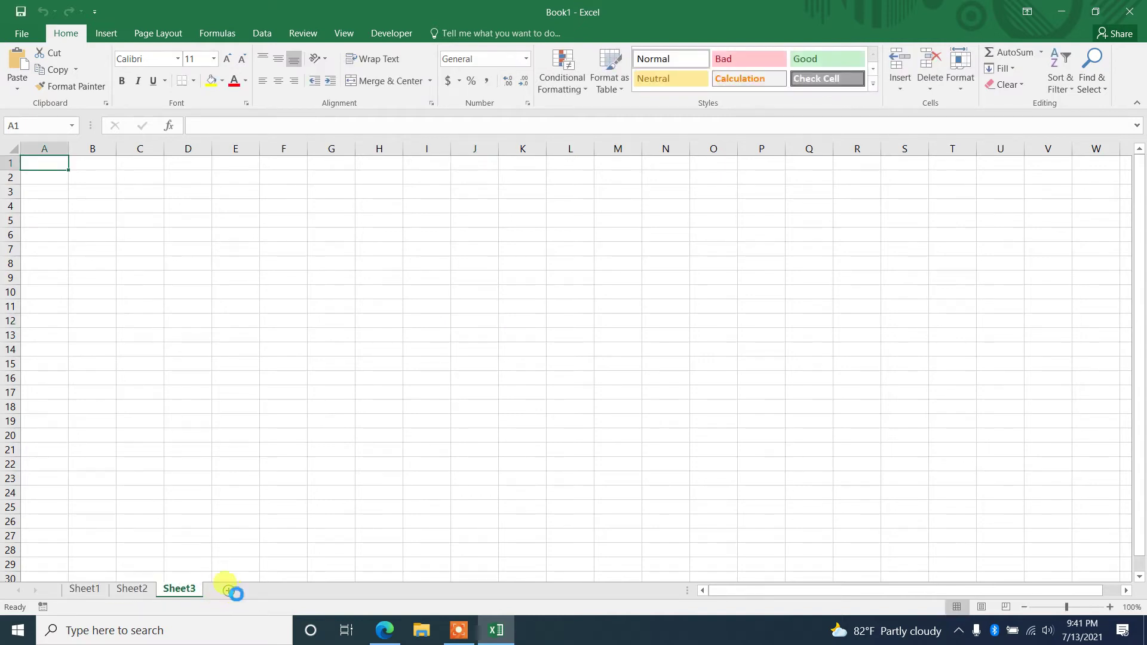
pyautogui.click(276, 590)
pyautogui.click(322, 590)
pyautogui.click(394, 636)
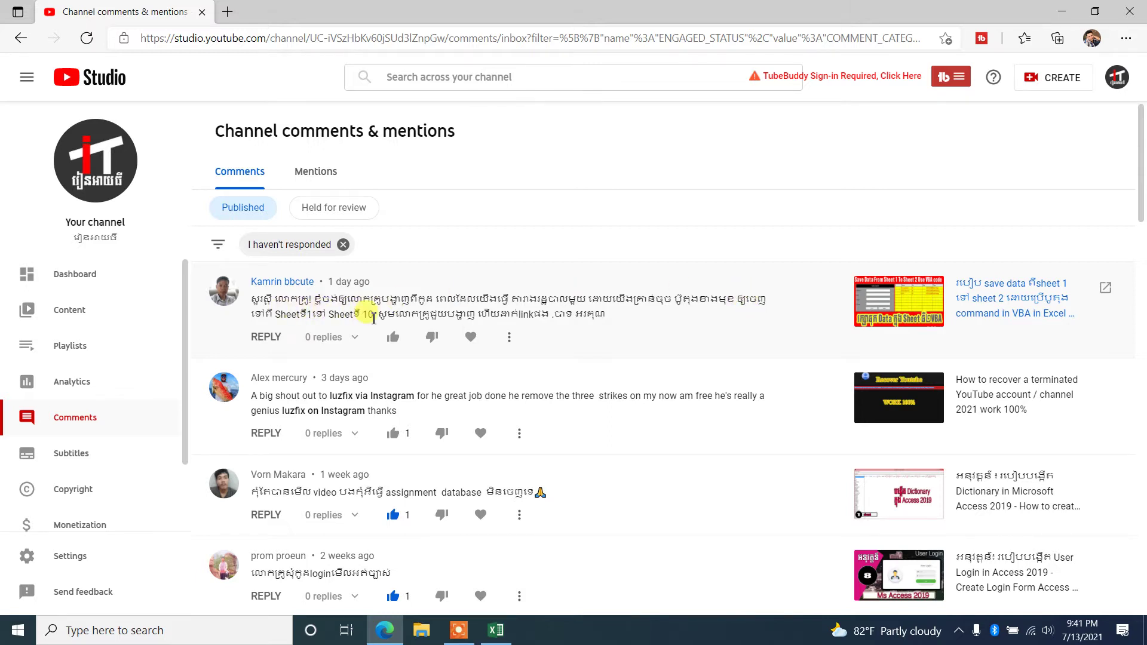
pyautogui.click(496, 630)
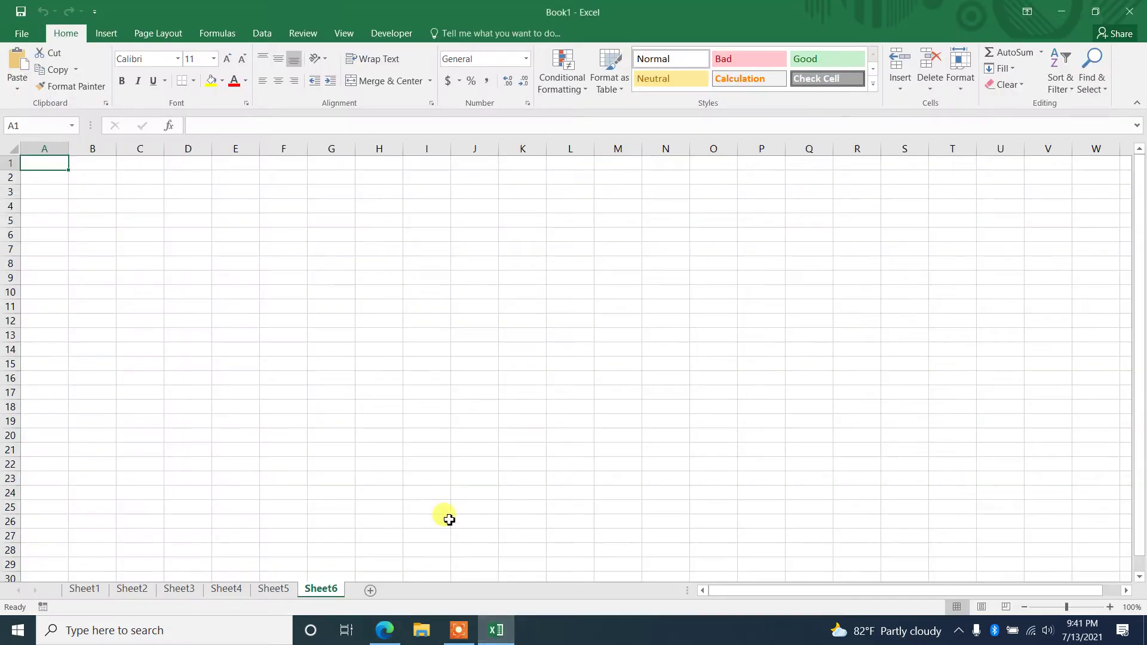
pyautogui.click(371, 590)
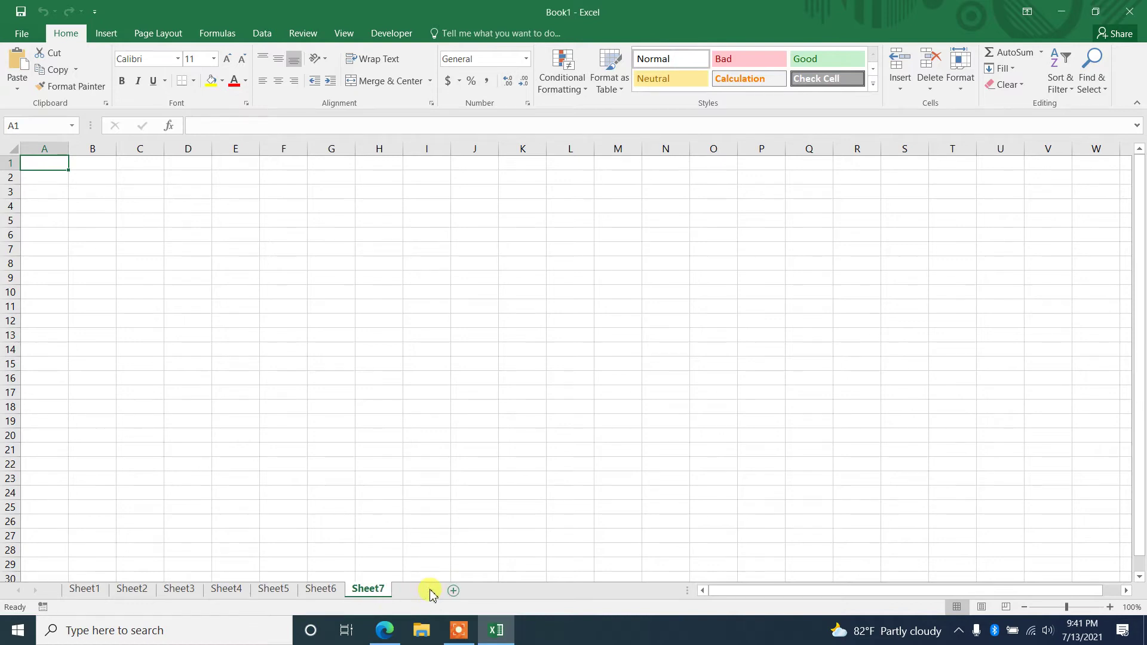
pyautogui.click(418, 590)
pyautogui.click(85, 589)
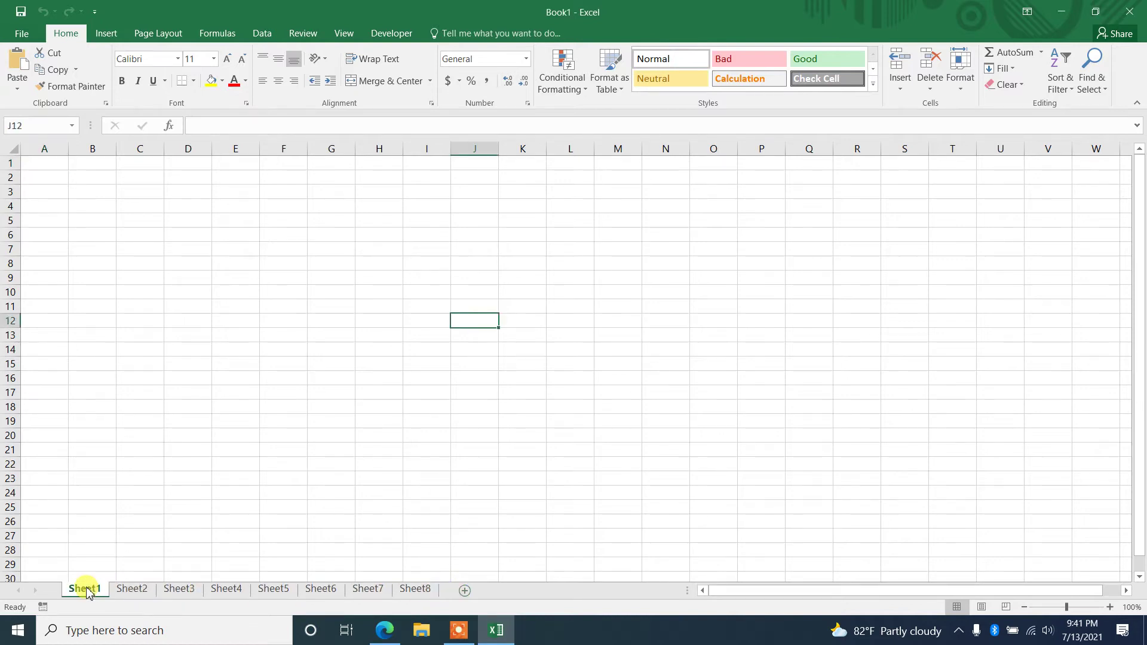
# - Rename Sheet1 to 'classA'
pyautogui.rightClick(86, 590)
pyautogui.click(129, 450)
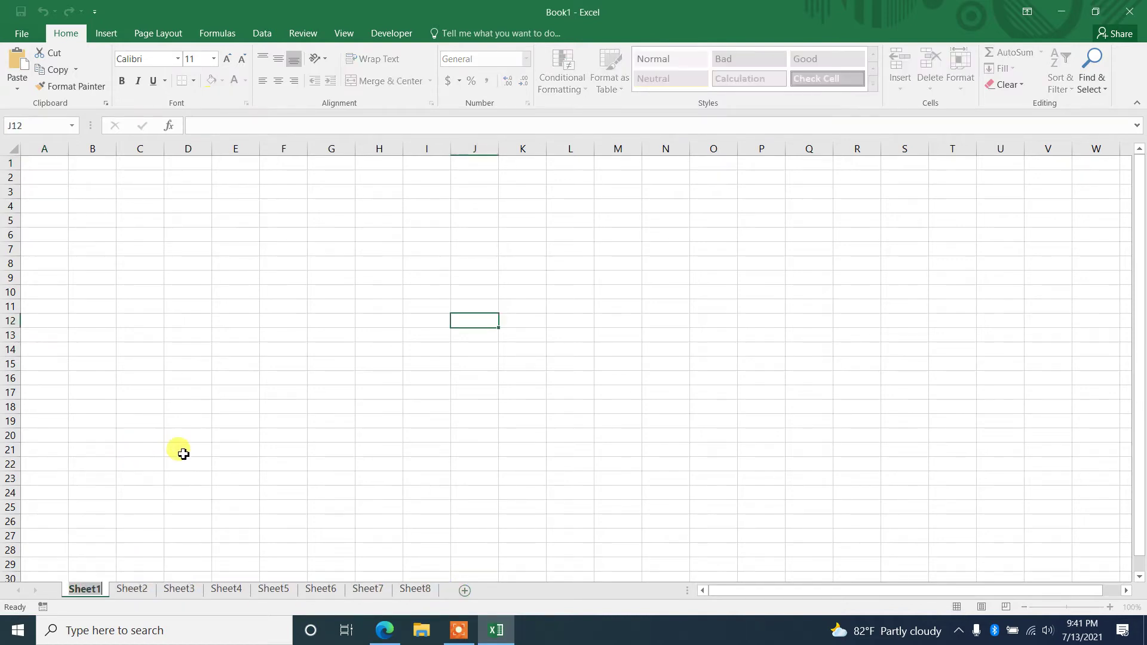
pyautogui.press('BackSpace')
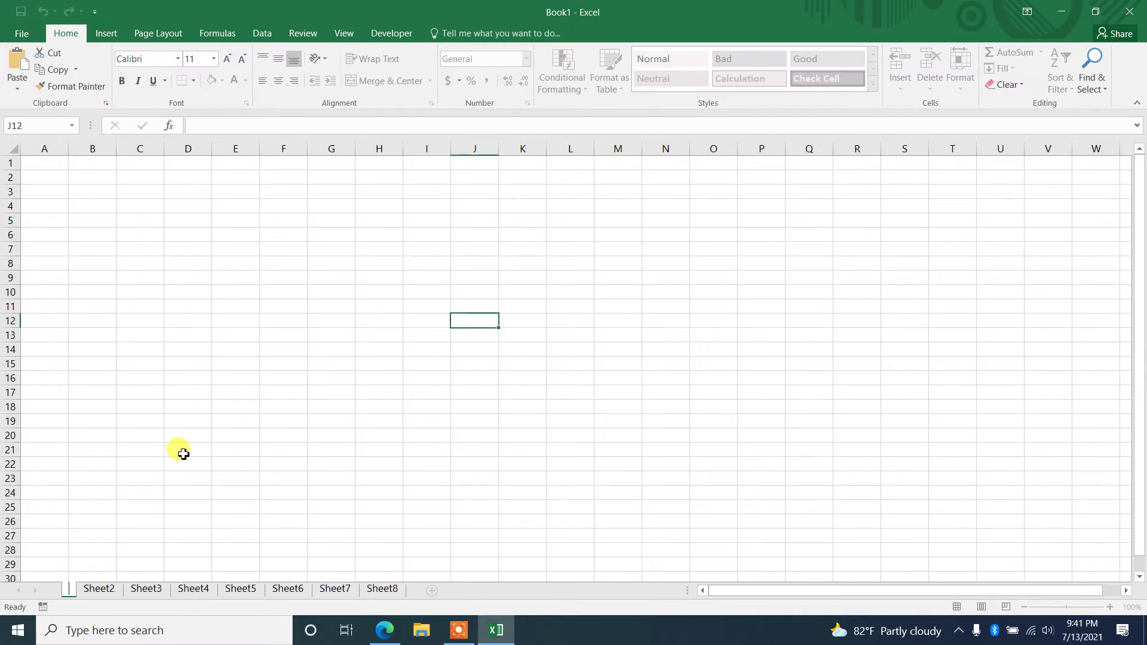
pyautogui.write('A')
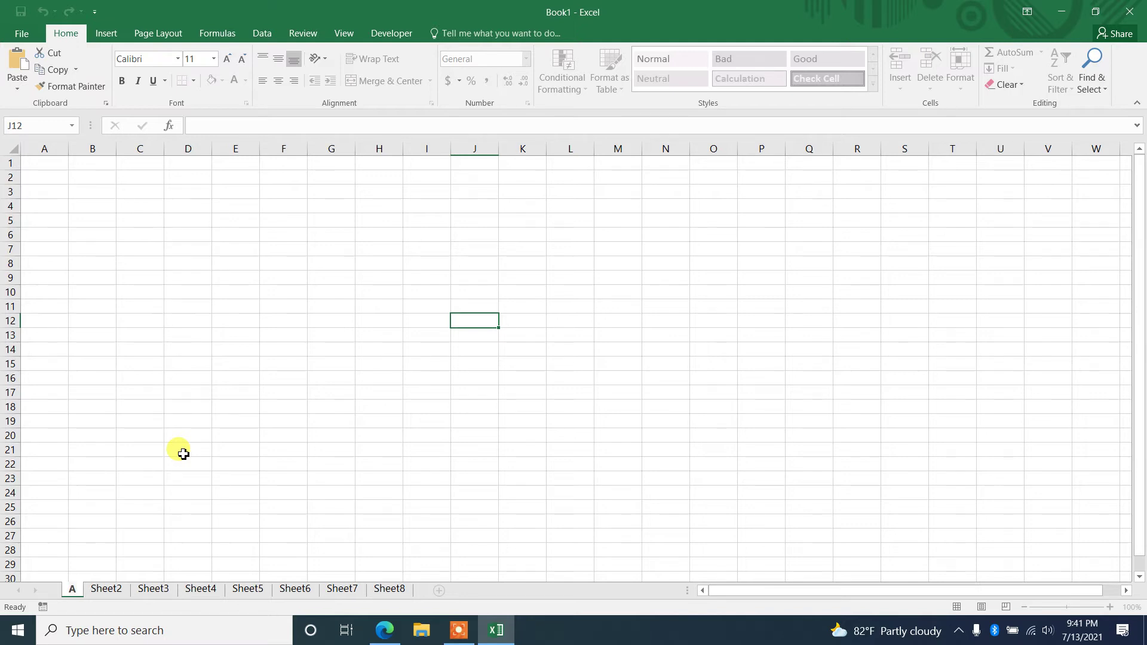
pyautogui.press('BackSpace')
pyautogui.write('classA')
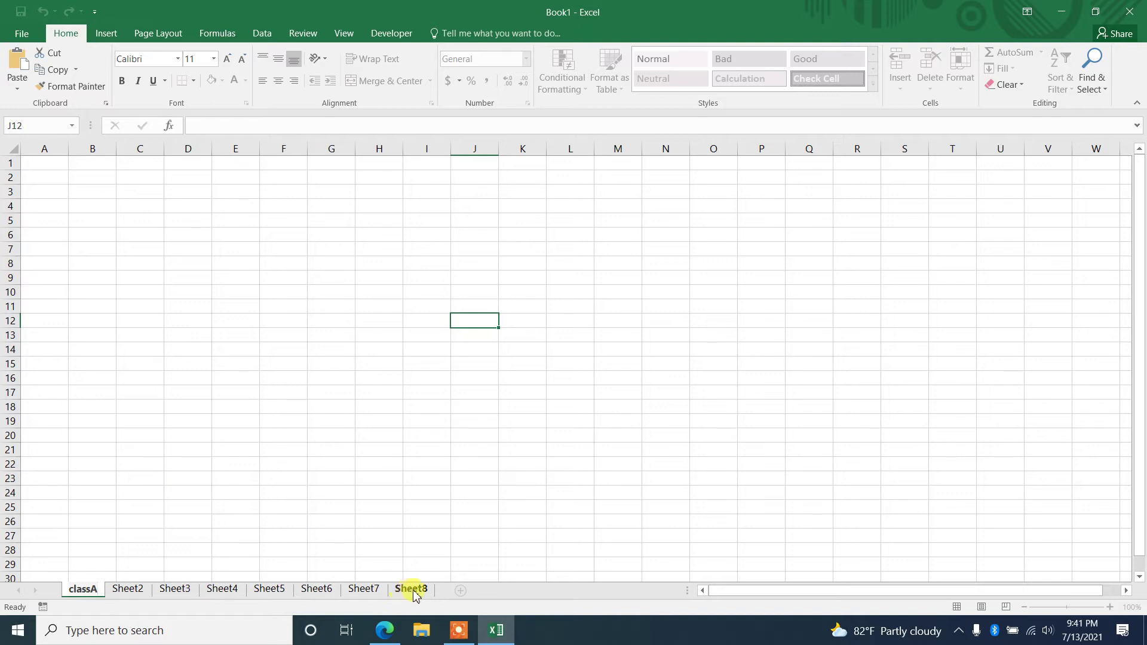
# - Add two more sheets and rename the last one, Sheet10, to 'ClassB'
pyautogui.click(458, 592)
pyautogui.click(457, 590)
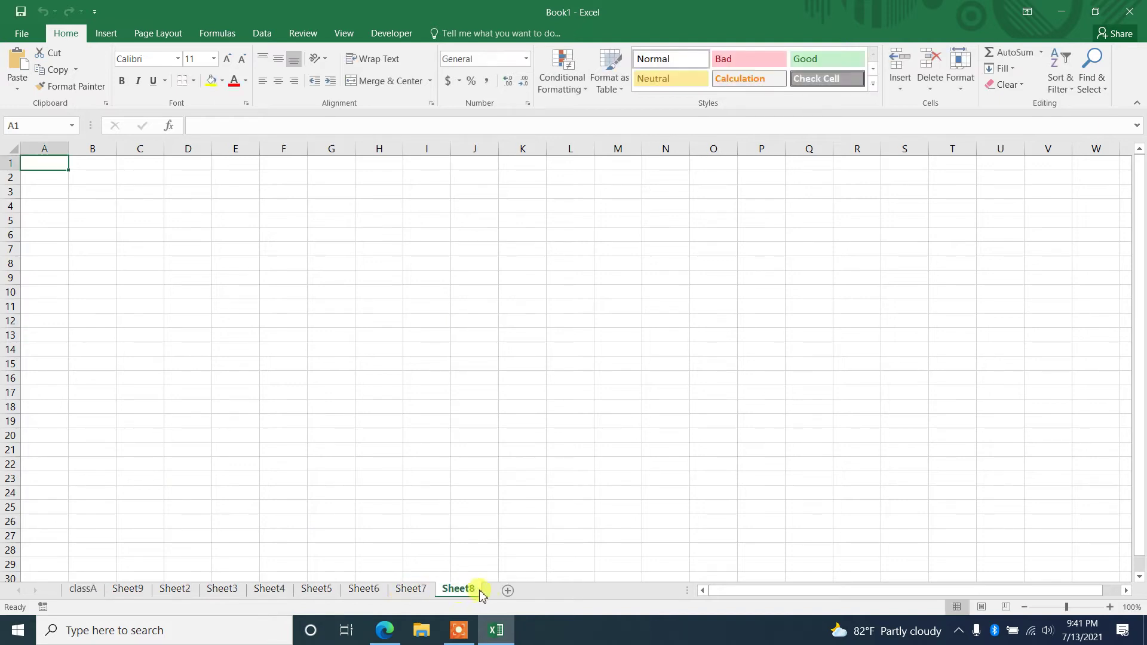
pyautogui.click(505, 590)
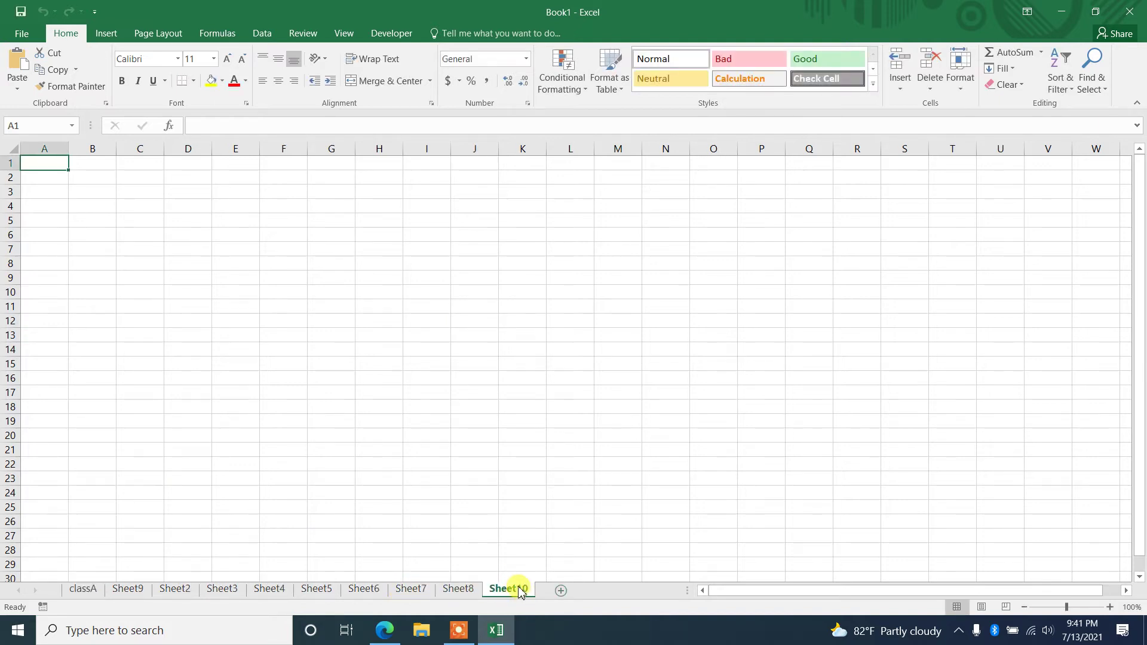
pyautogui.rightClick(518, 590)
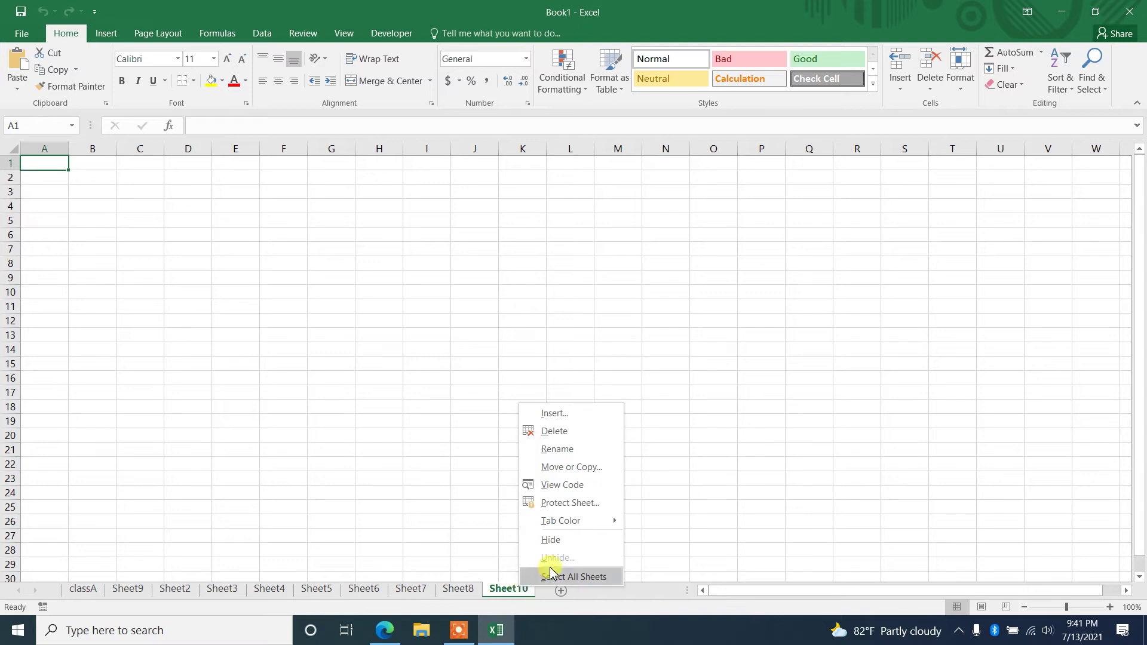
pyautogui.press('Escape')
pyautogui.click(570, 454)
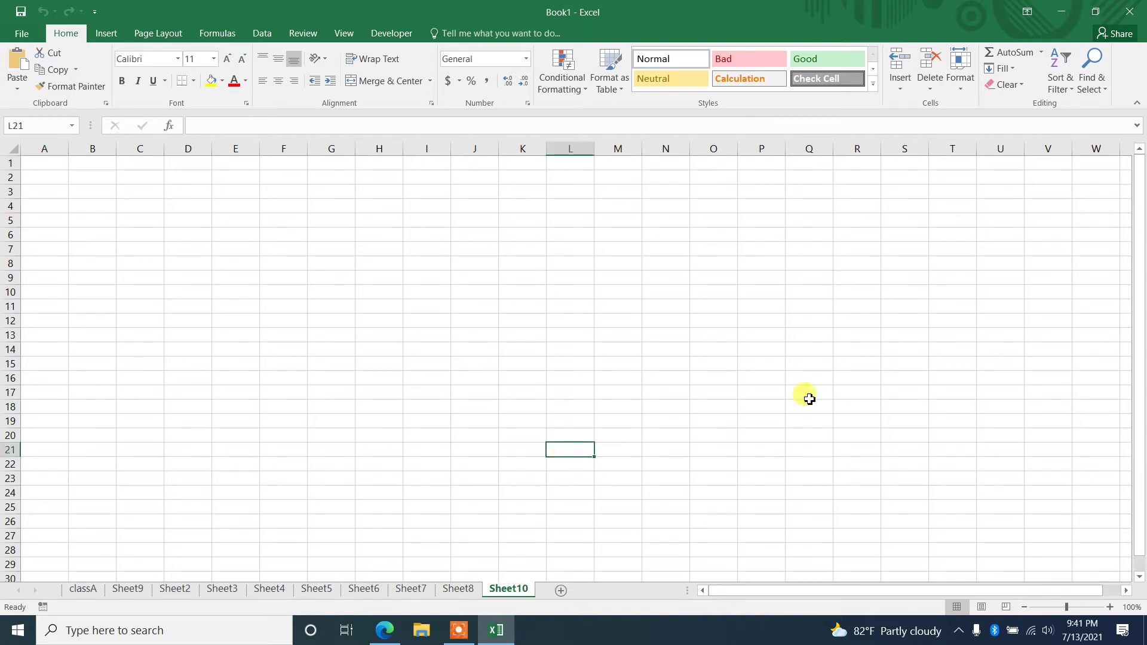
pyautogui.doubleClick(519, 593)
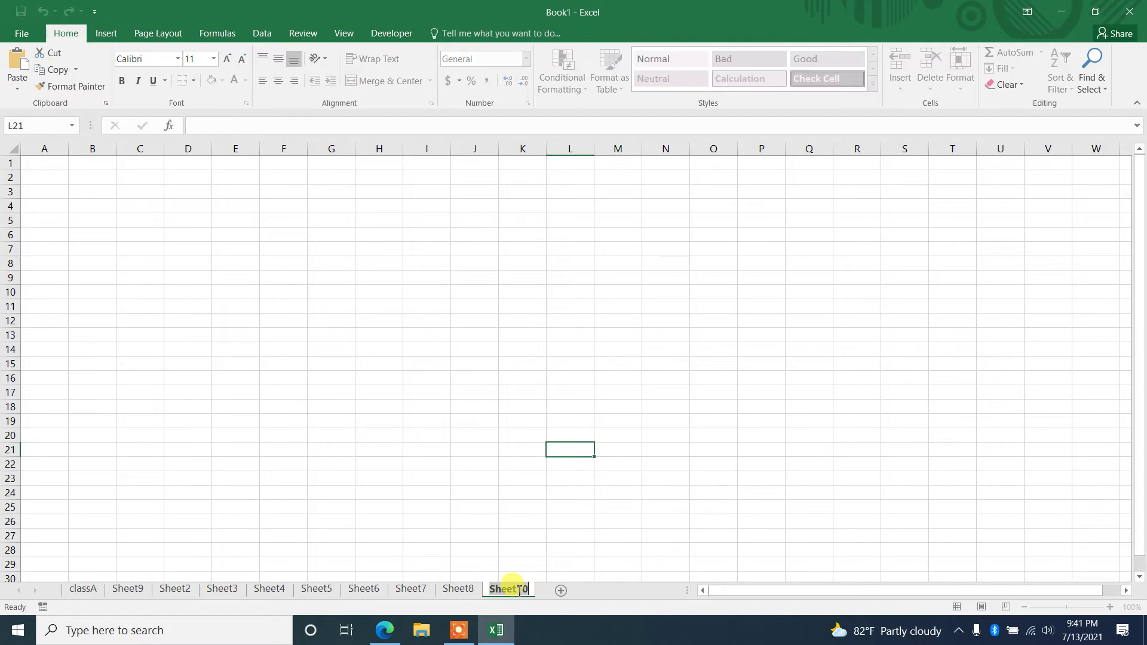
pyautogui.write('ClassB')
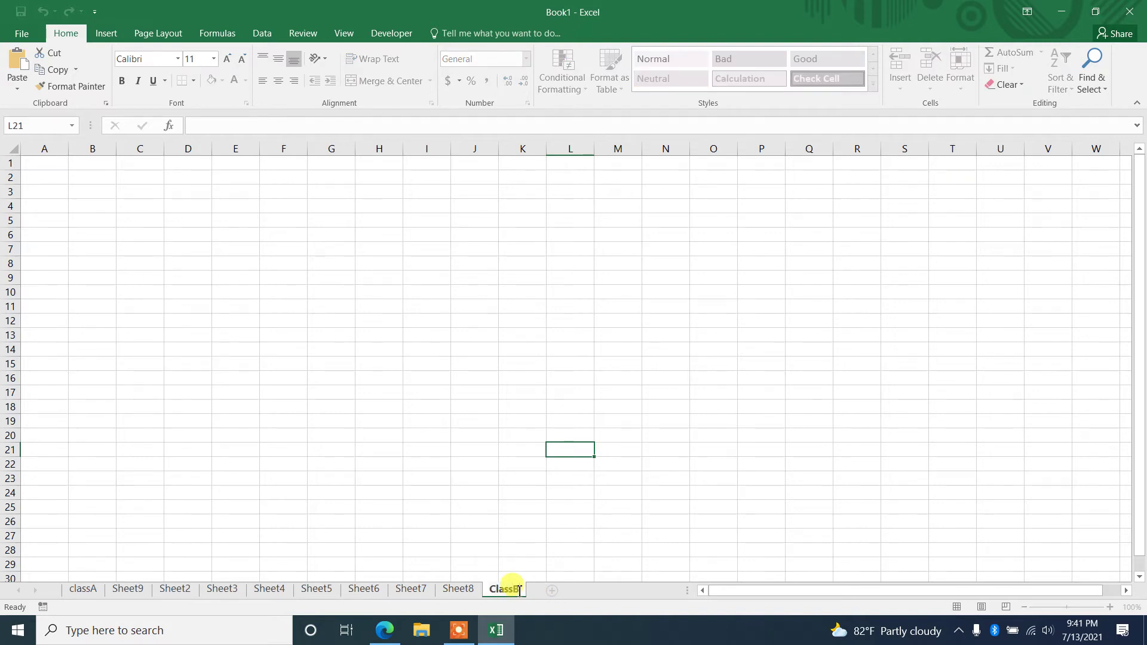
pyautogui.click(448, 514)
# - Correct the first sheet's name to 'ClassA' with a capital C
pyautogui.click(127, 590)
pyautogui.keyDown('ctrl'); pyautogui.click(175, 590); pyautogui.keyUp('ctrl')
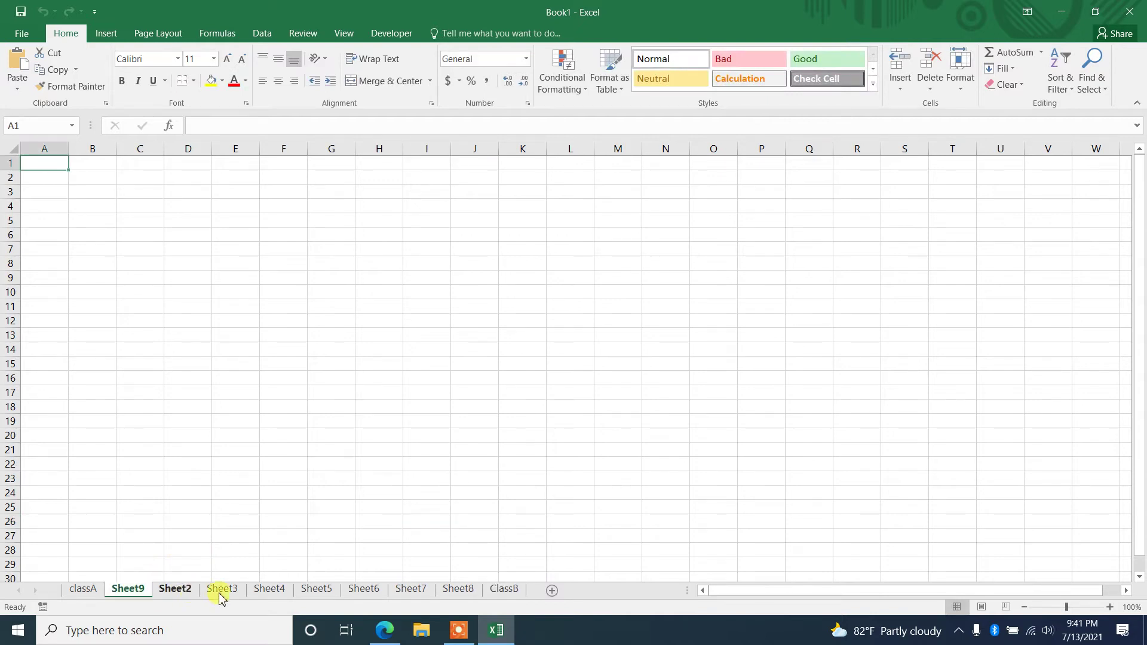
pyautogui.click(505, 590)
pyautogui.click(88, 586)
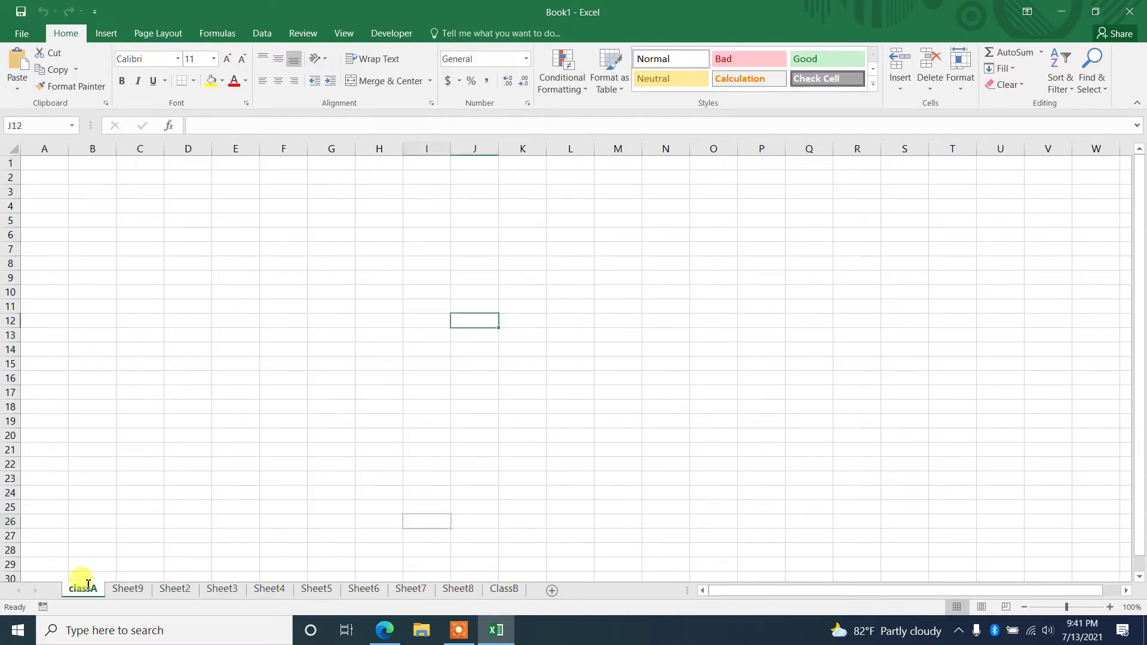
pyautogui.doubleClick(87, 586)
pyautogui.write('C')
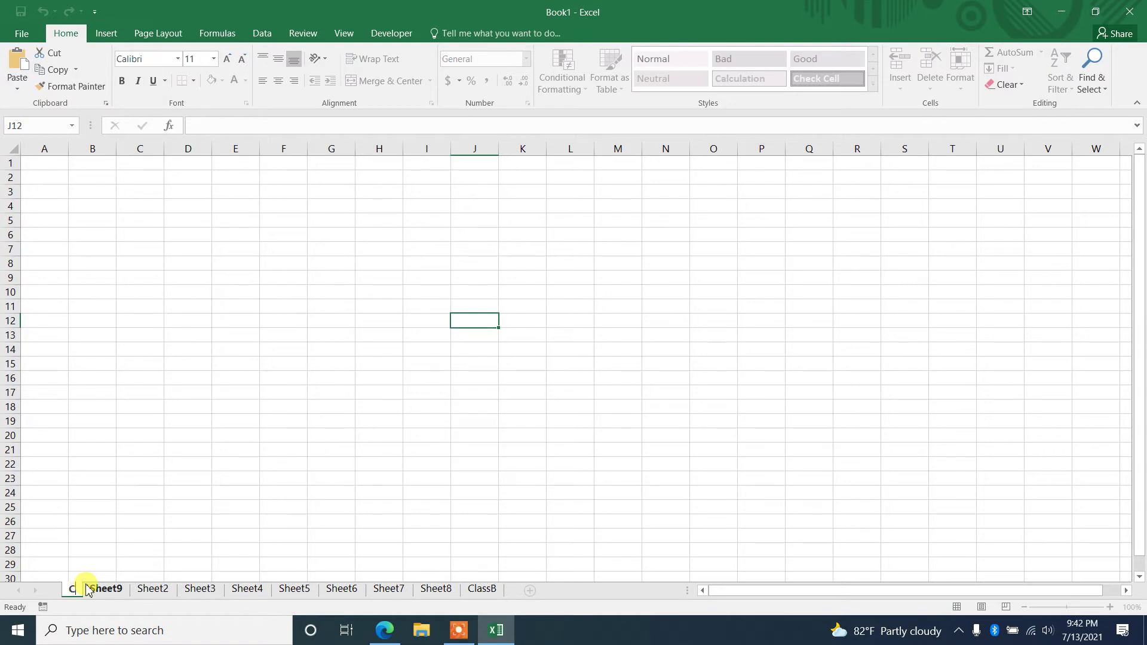
pyautogui.write('lass')
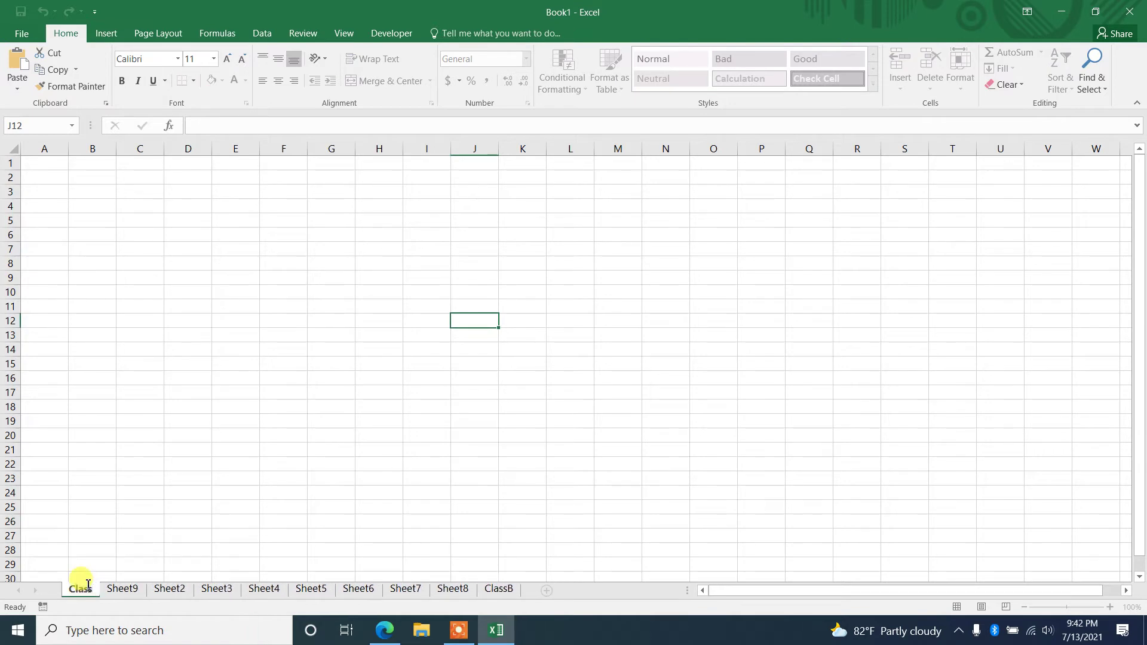
pyautogui.write('A')
pyautogui.click(173, 450)
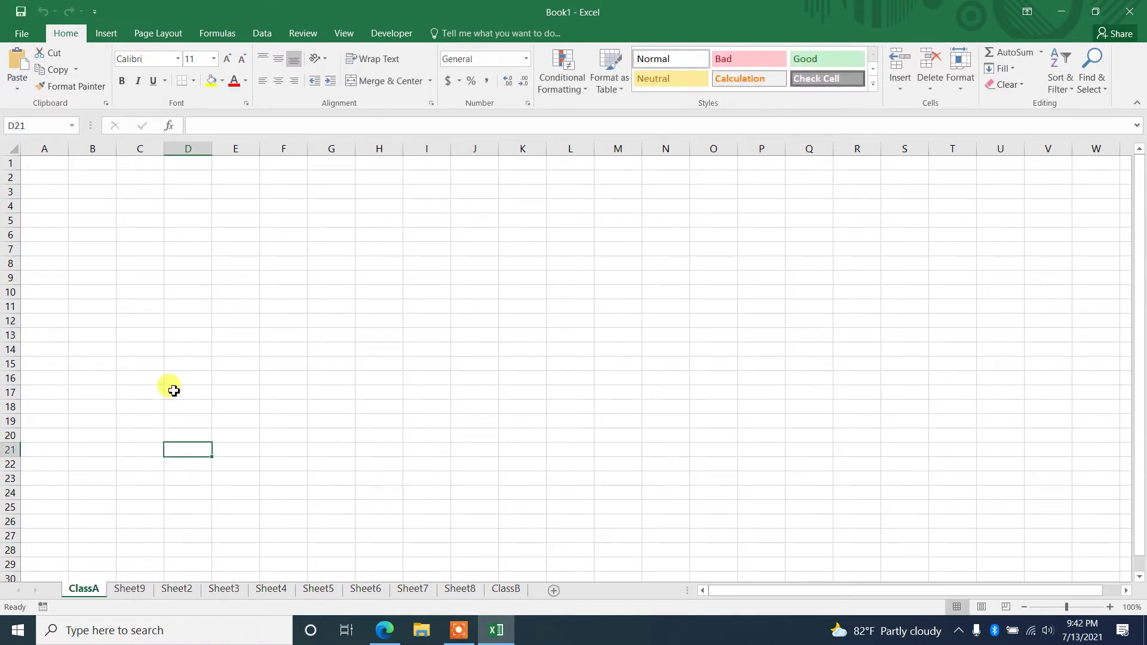
# - Type 'wrw' into each cell of the block C5:E6 on ClassA
pyautogui.moveTo(143, 206); pyautogui.dragTo(367, 434)
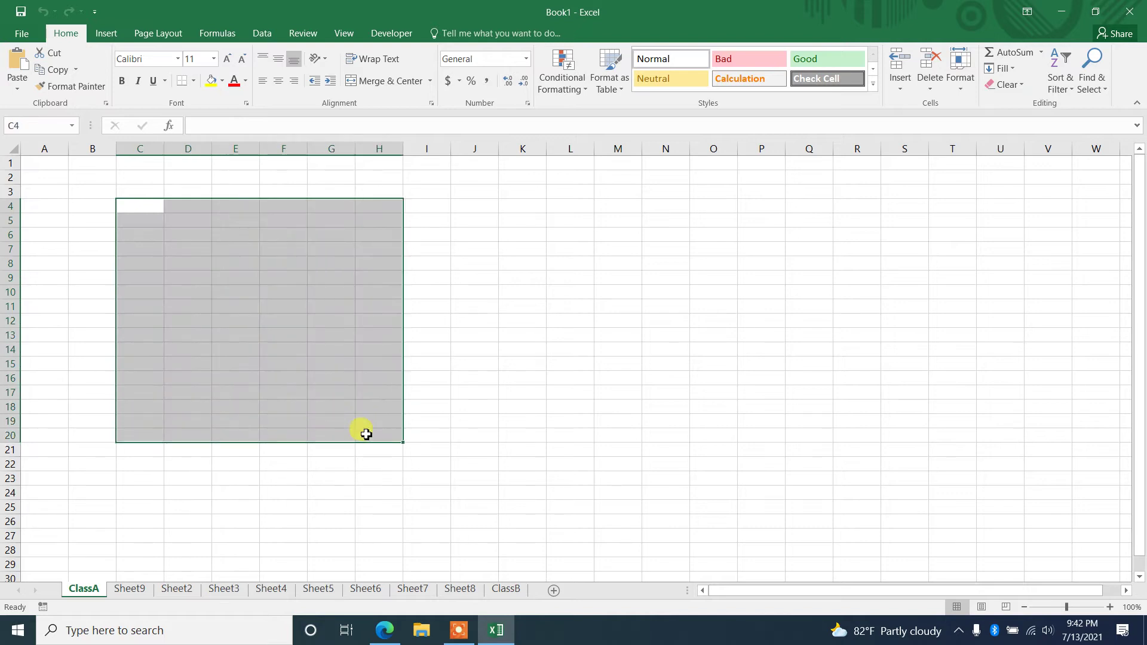
pyautogui.click(202, 297)
pyautogui.click(129, 219)
pyautogui.write('wrw')
pyautogui.moveTo(236, 221); pyautogui.dragTo(257, 234)
pyautogui.write('wrw')
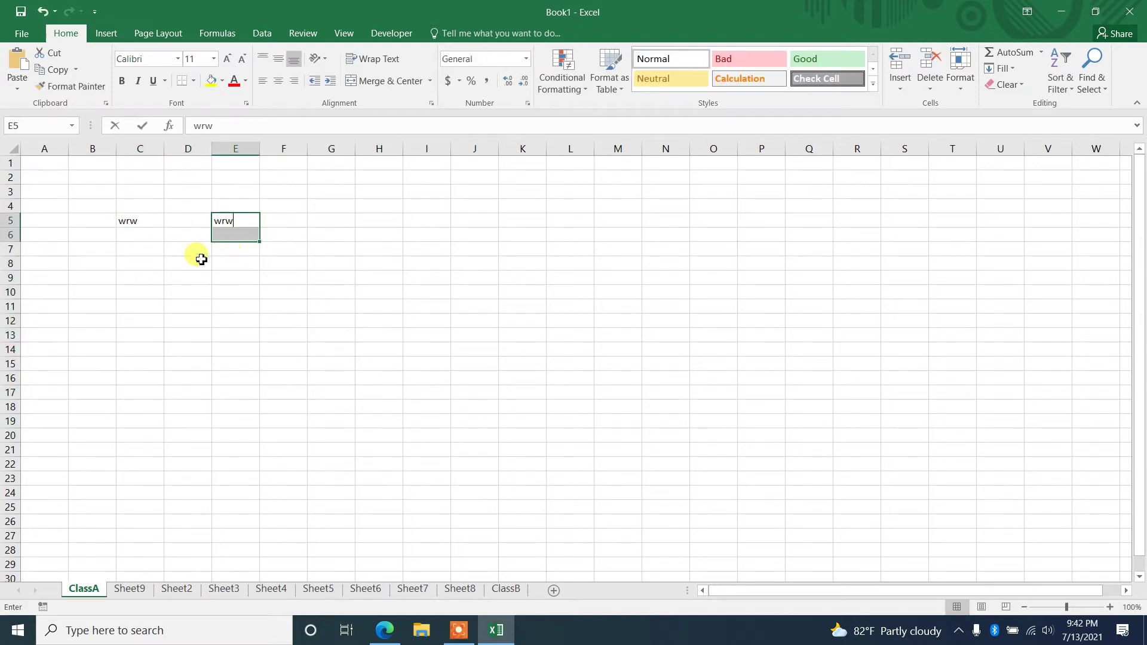
pyautogui.click(185, 235)
pyautogui.write('wrw')
pyautogui.click(188, 221)
pyautogui.write('wrw')
pyautogui.click(146, 236)
pyautogui.write('wrw')
pyautogui.click(224, 236)
pyautogui.write('wrw')
# - Fill the wrw block down to row 24 and across to column I
pyautogui.moveTo(133, 220)
pyautogui.mouseDown()
pyautogui.moveTo(254, 247)
pyautogui.moveTo(252, 234)
pyautogui.moveTo(354, 311)
pyautogui.moveTo(423, 494)
pyautogui.mouseUp()
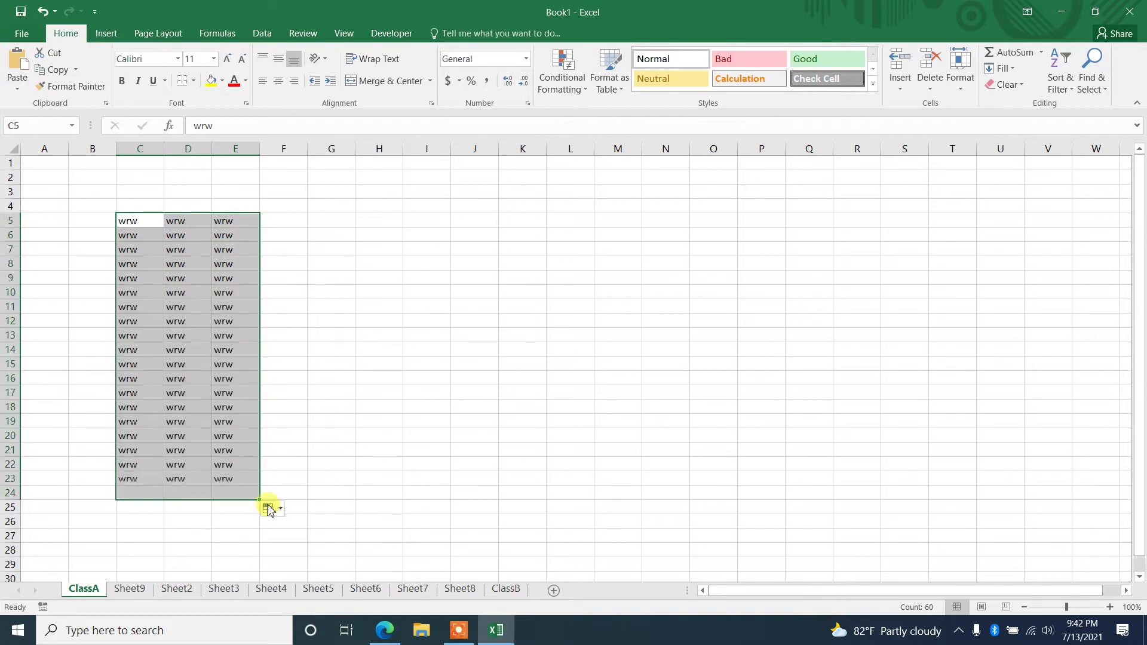
pyautogui.moveTo(262, 500); pyautogui.dragTo(442, 499)
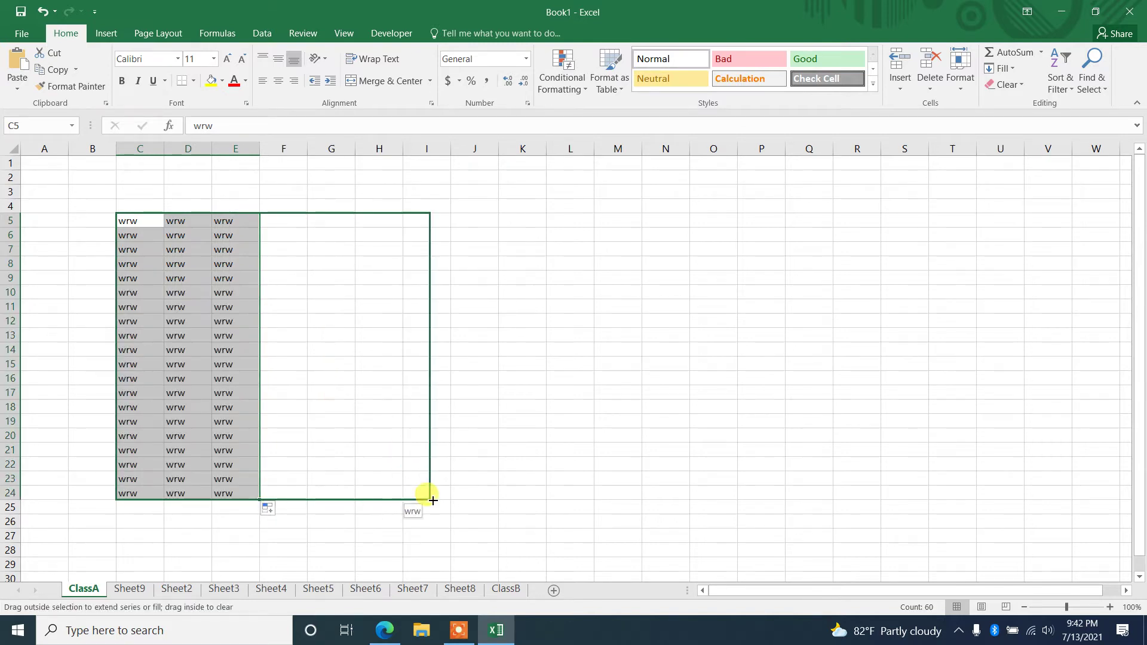
pyautogui.click(555, 407)
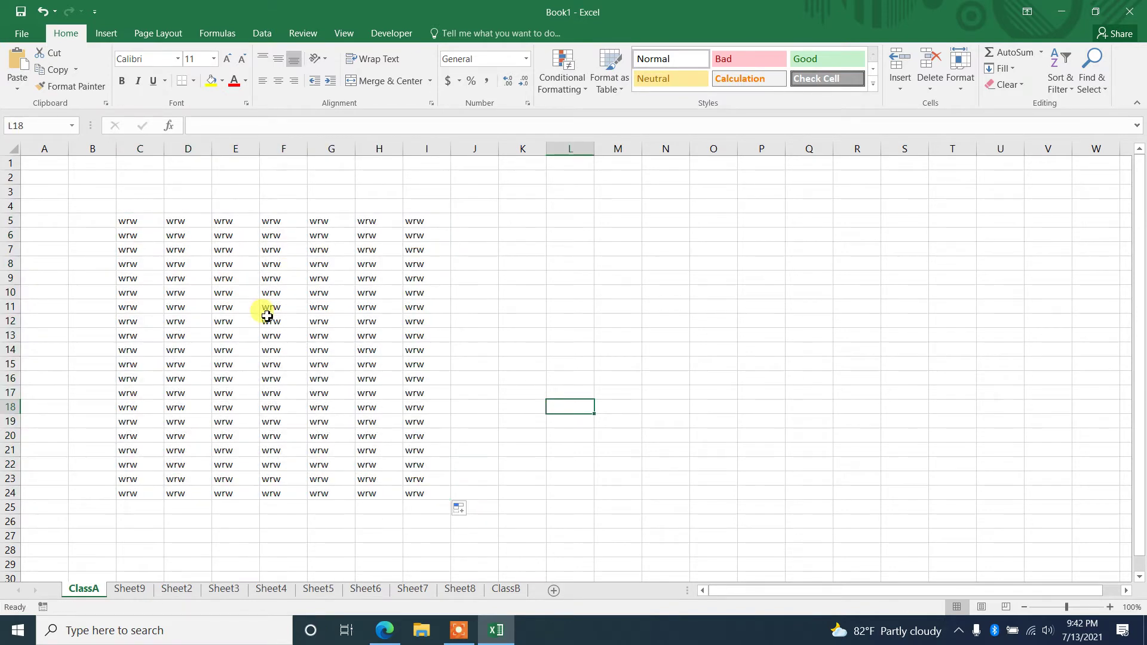
pyautogui.moveTo(107, 224); pyautogui.dragTo(374, 513)
pyautogui.click(475, 493)
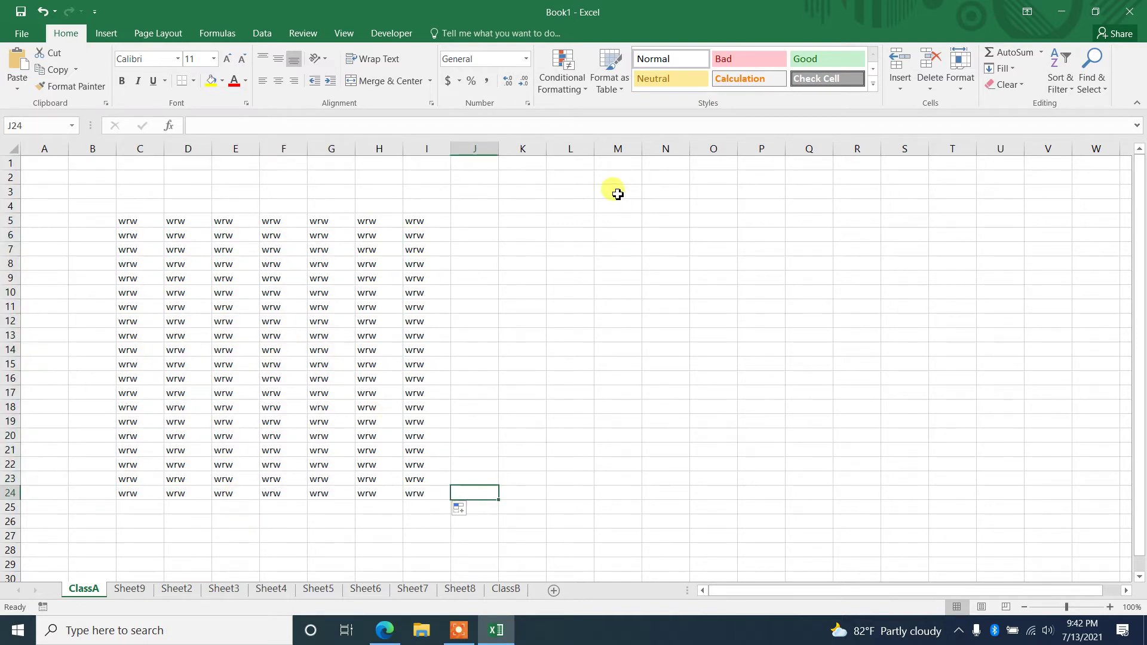
pyautogui.click(387, 36)
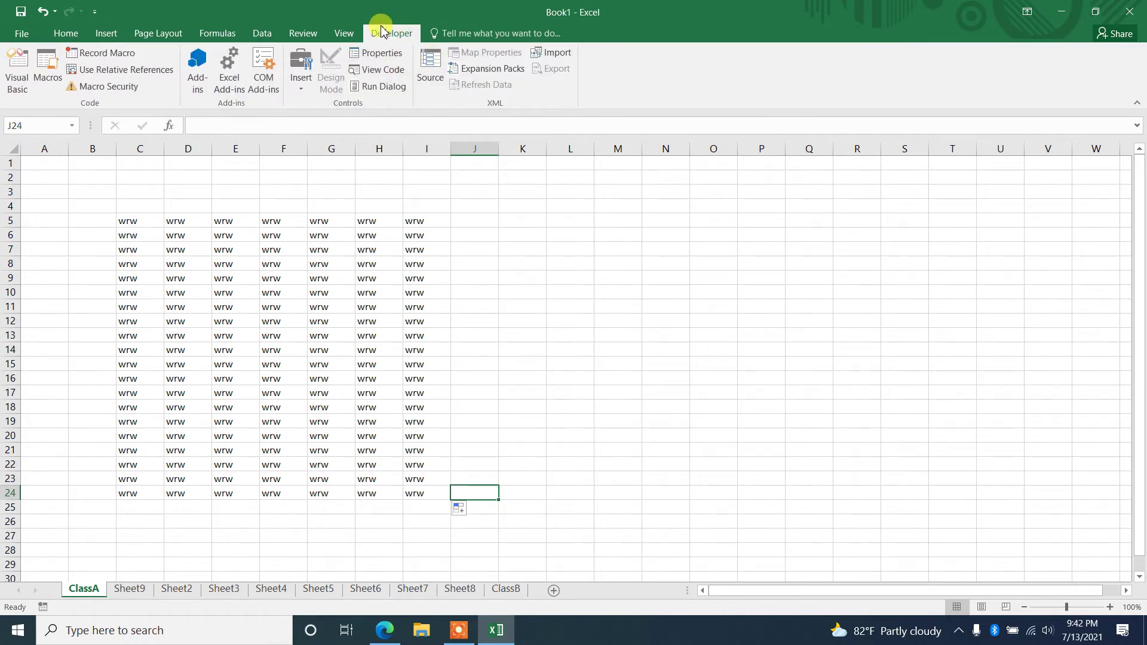
pyautogui.rightClick(900, 84)
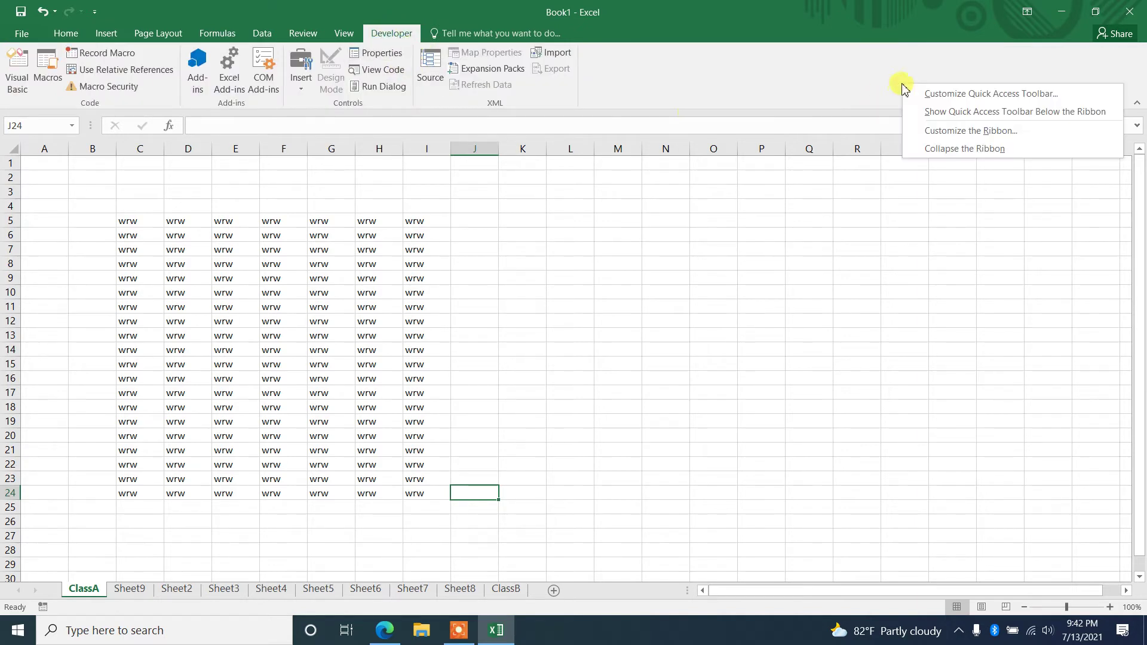
pyautogui.click(961, 129)
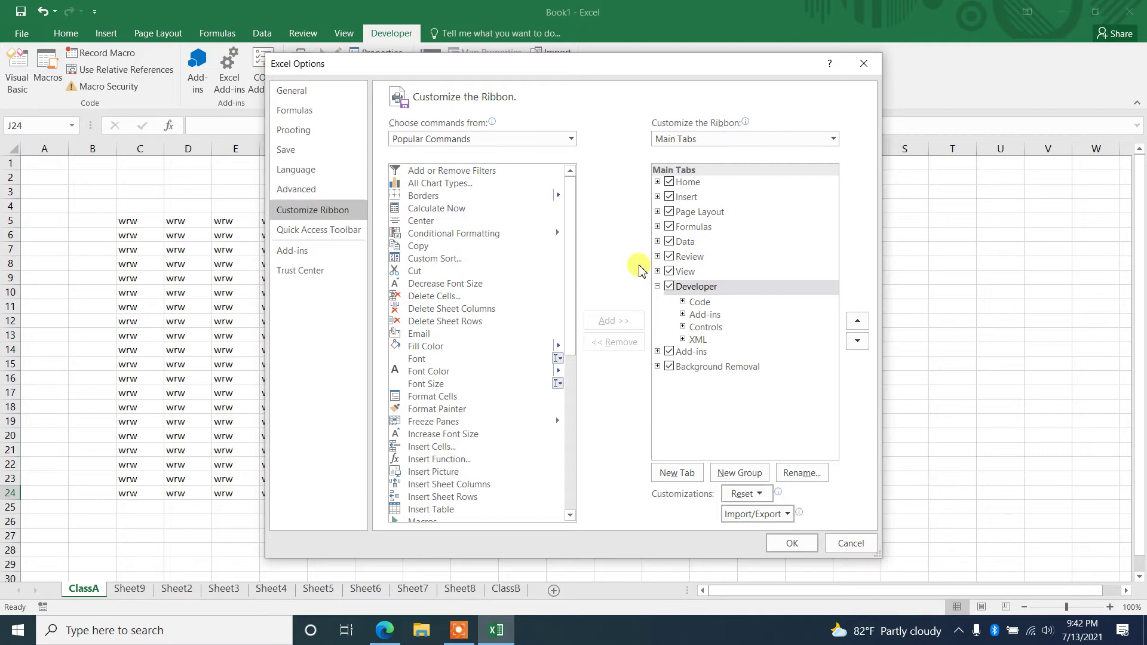
pyautogui.click(848, 543)
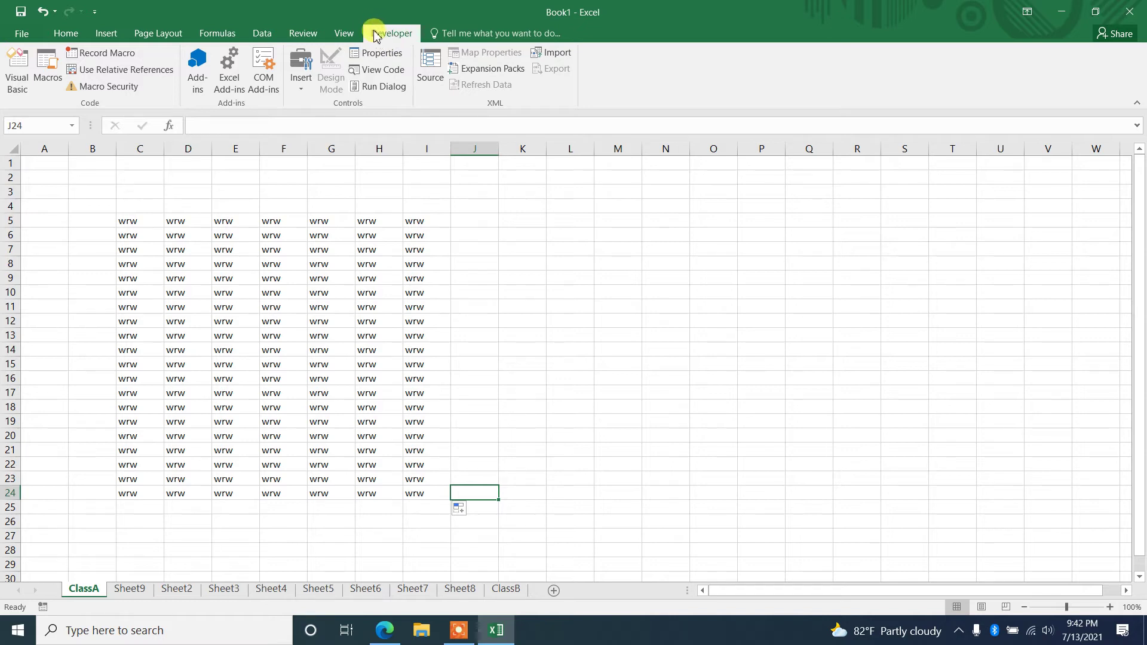
# - Draw a form button right of the wrw data, with no macro assigned, labelled 'go to classB'
pyautogui.click(301, 67)
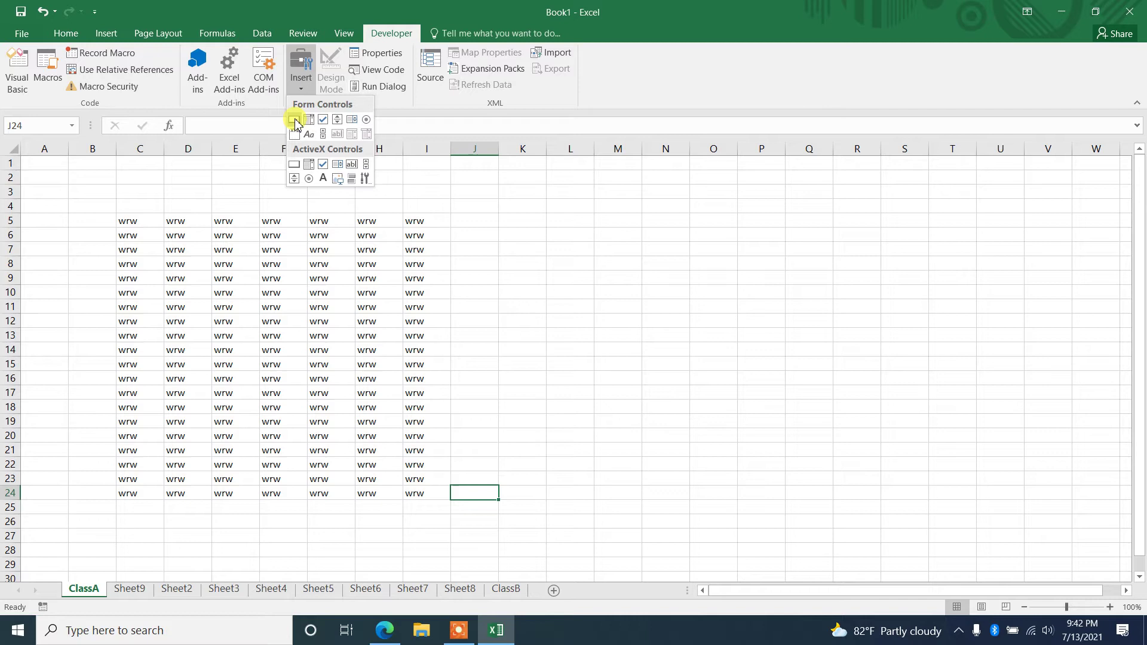
pyautogui.click(295, 120)
pyautogui.moveTo(518, 215); pyautogui.dragTo(619, 272)
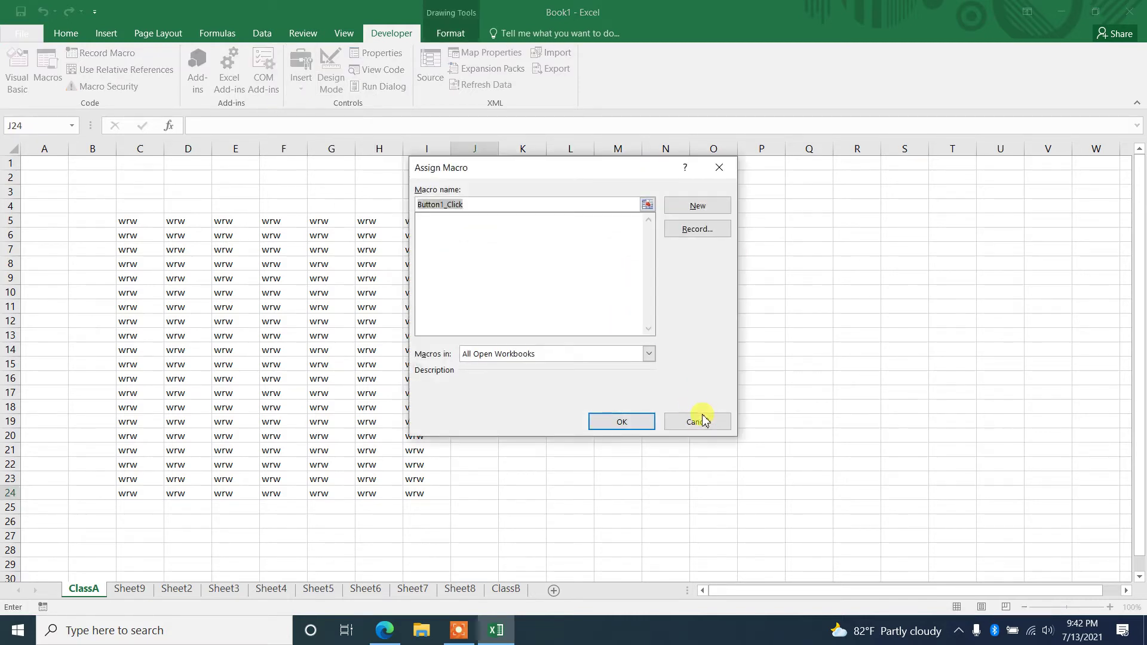
pyautogui.click(696, 420)
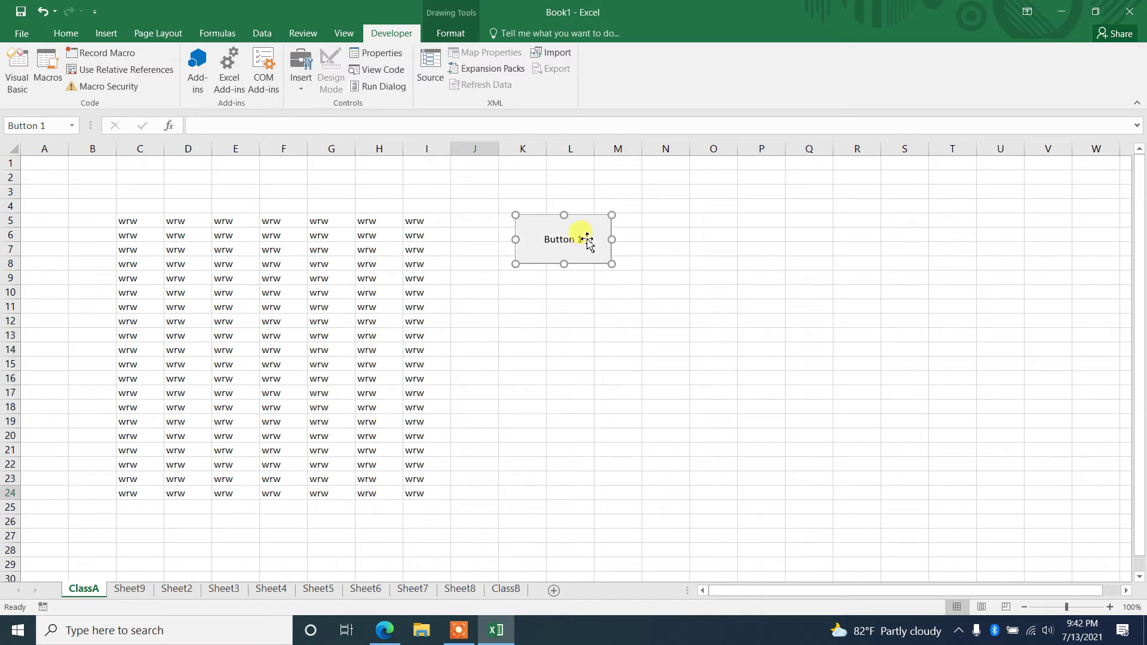
pyautogui.click(563, 240)
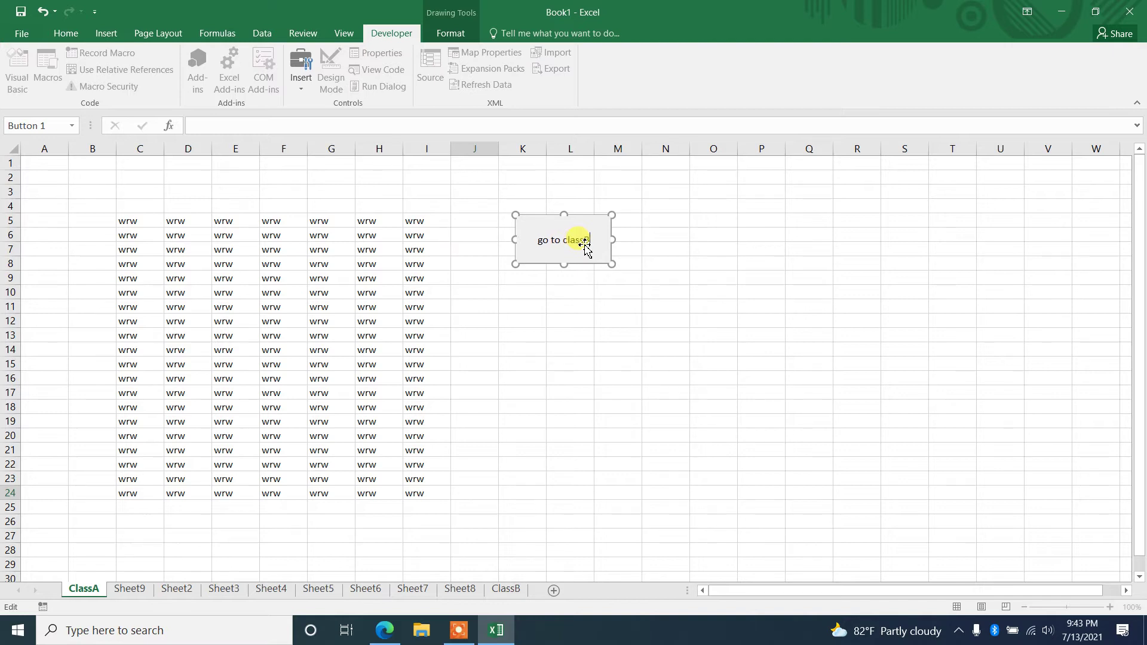
pyautogui.click(661, 307)
pyautogui.click(572, 240)
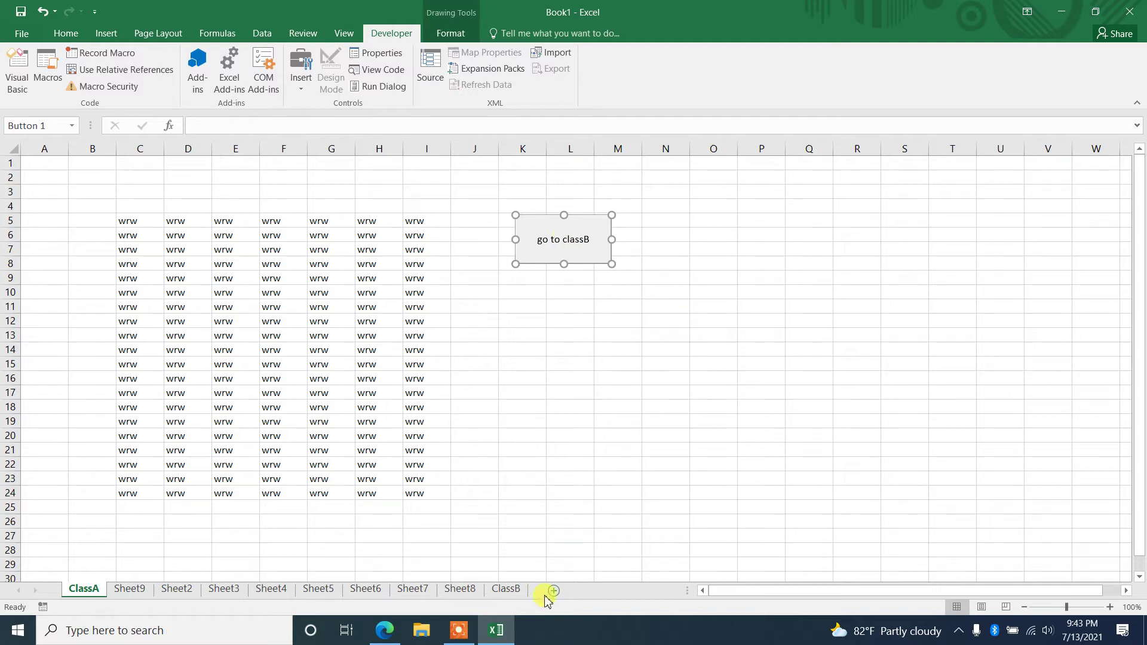
# - On the ClassB sheet, enter the letter B in cell E9
pyautogui.click(517, 592)
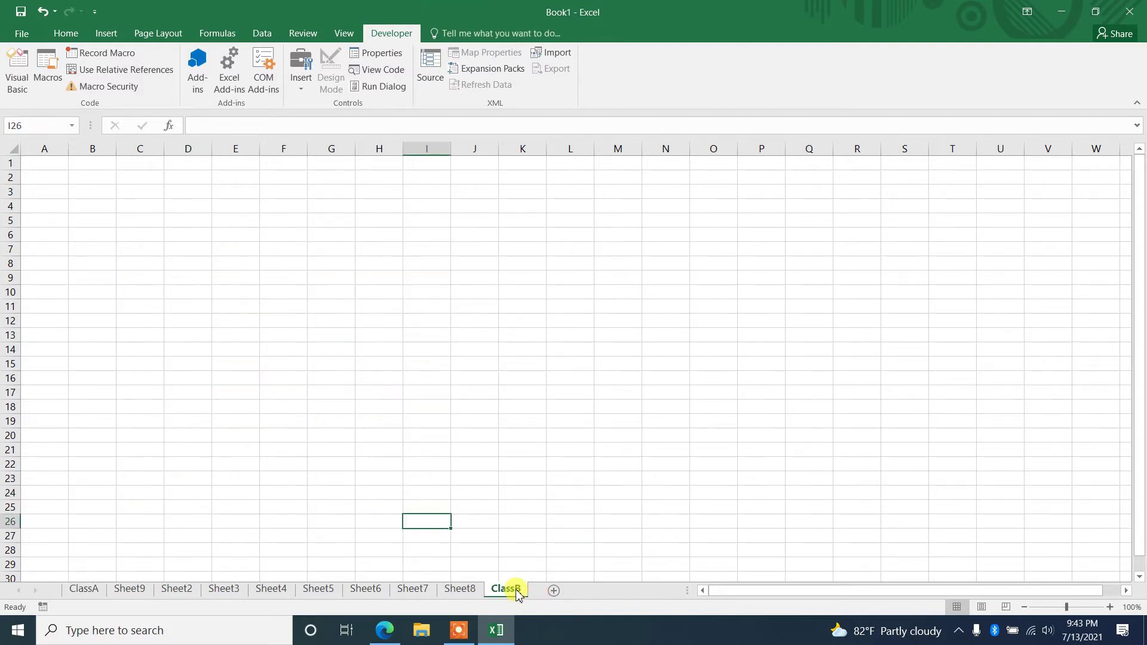
pyautogui.click(316, 325)
pyautogui.click(198, 251)
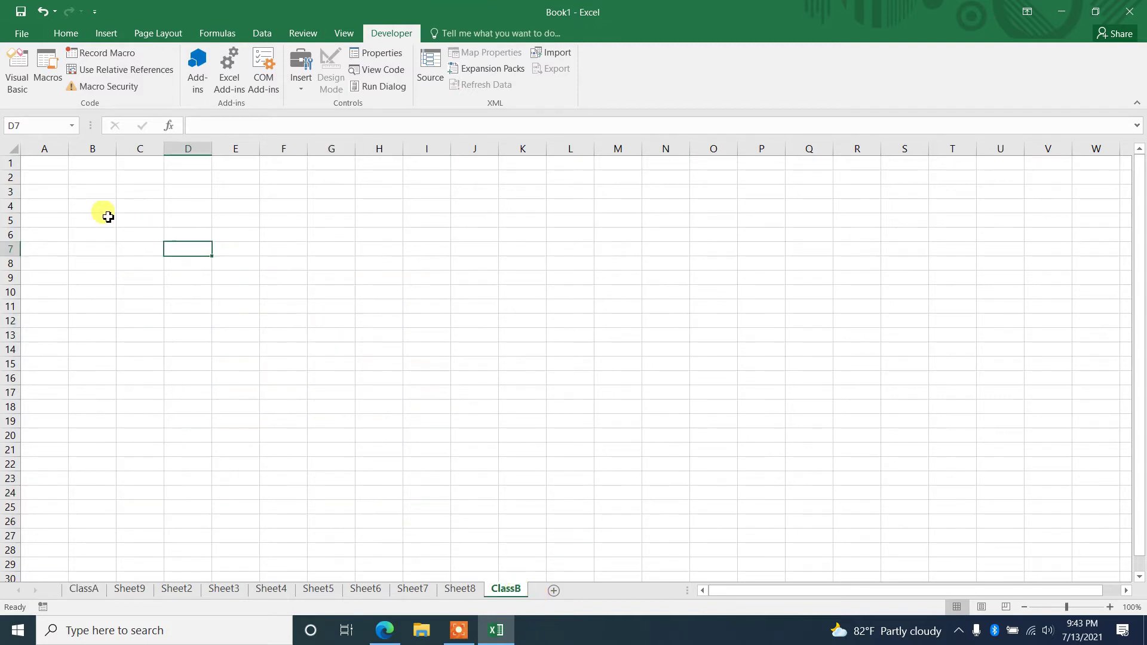
pyautogui.click(84, 590)
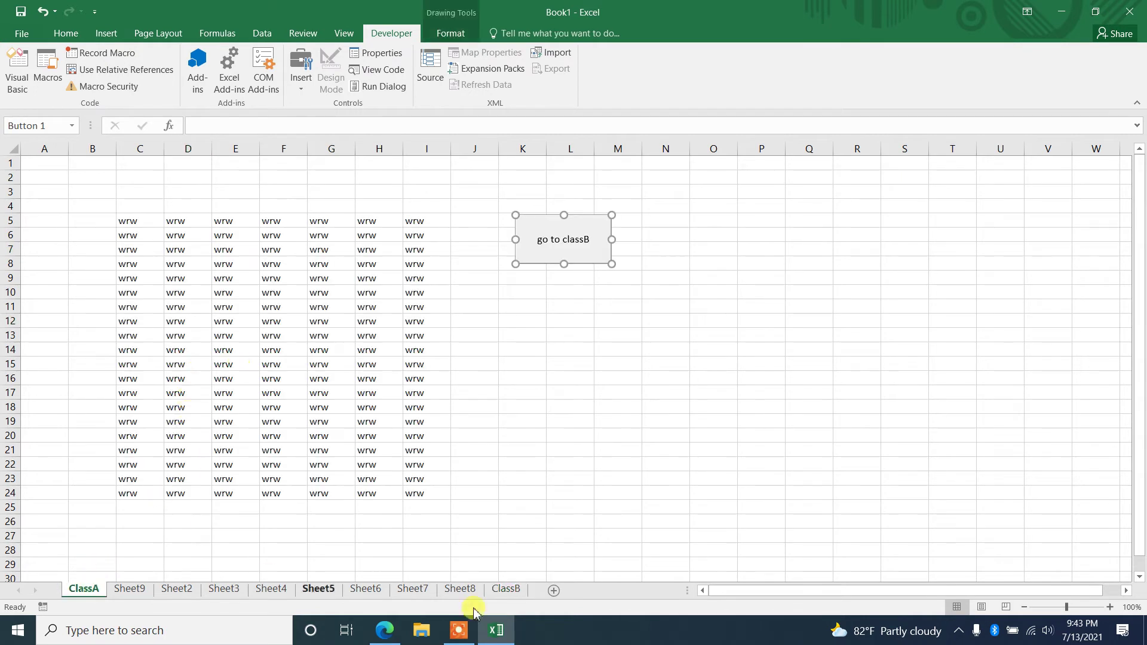
pyautogui.click(505, 589)
pyautogui.click(229, 282)
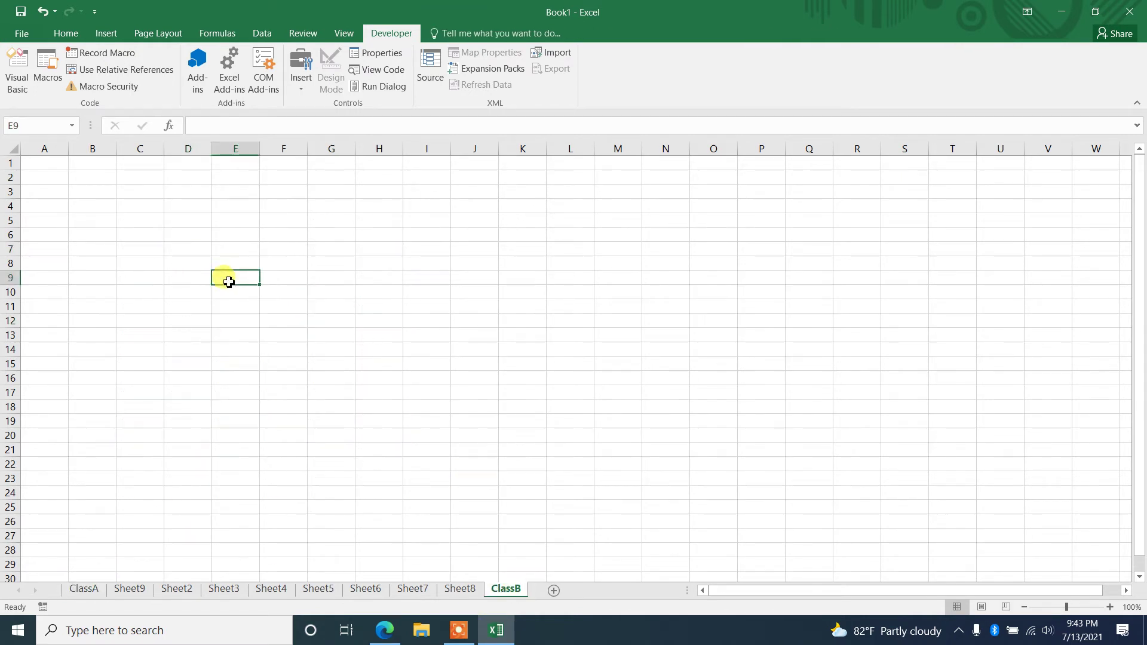
pyautogui.write('B')
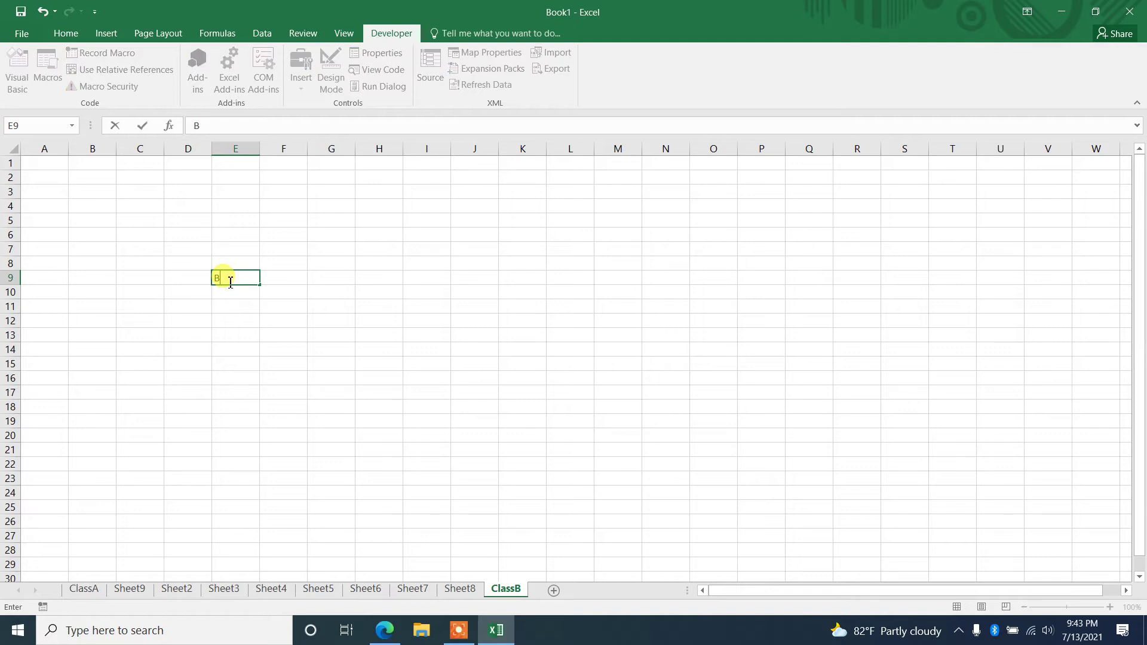
pyautogui.press('Return')
# - Fill B down to row 26 and across to column N, then move the block to B2
pyautogui.click(229, 280)
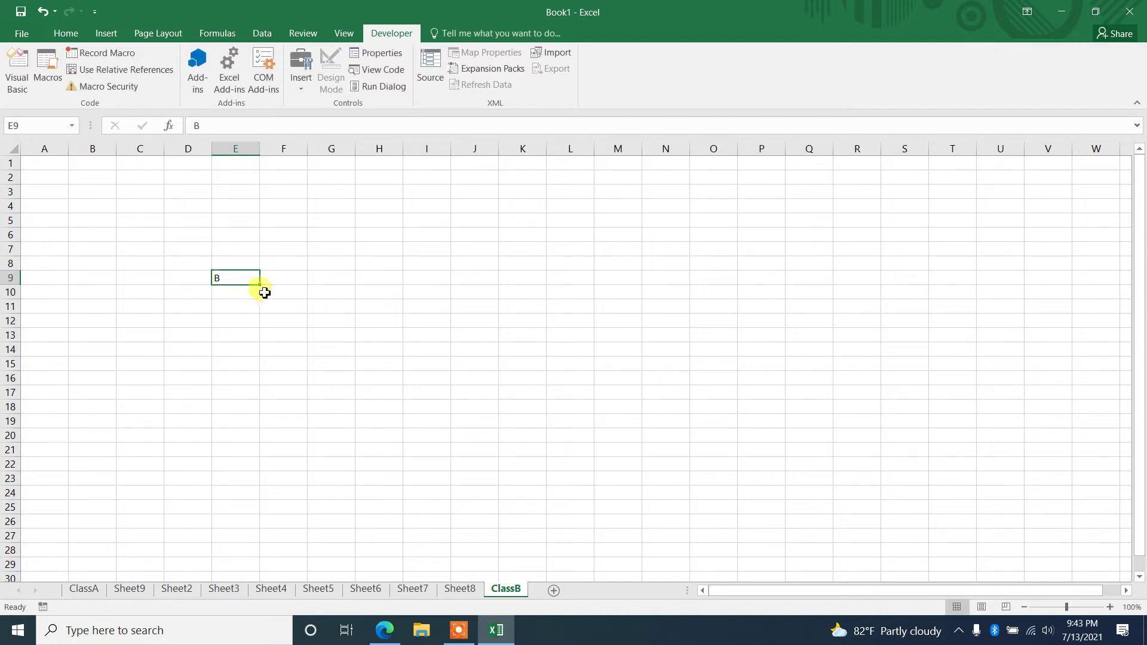
pyautogui.moveTo(262, 289); pyautogui.dragTo(263, 525)
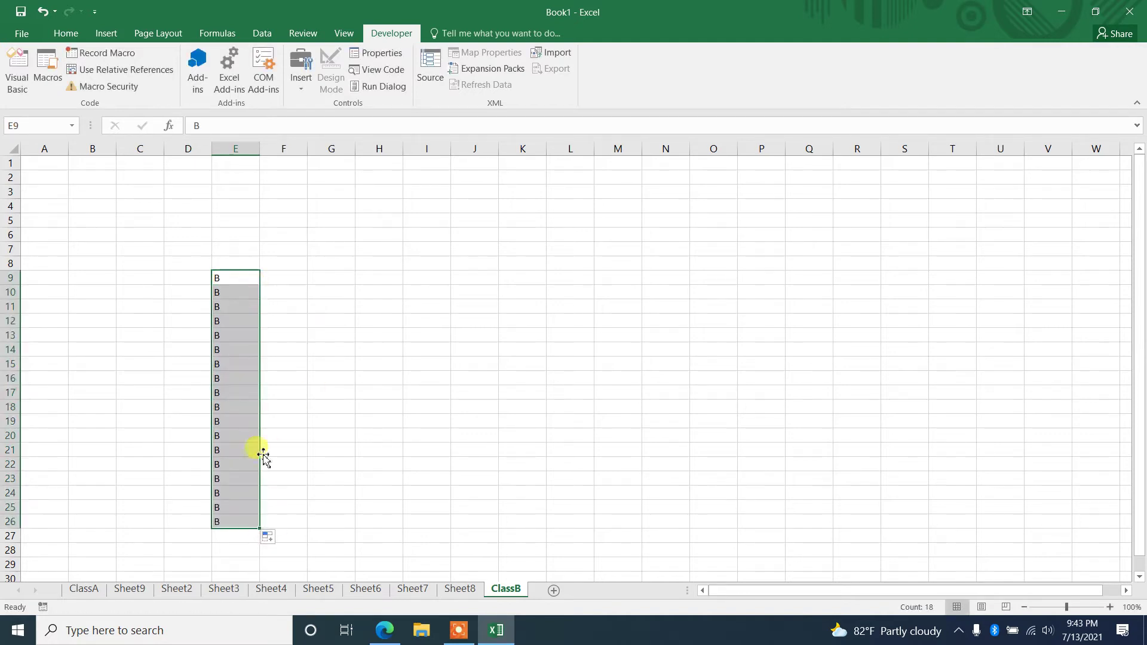
pyautogui.moveTo(260, 530); pyautogui.dragTo(669, 478)
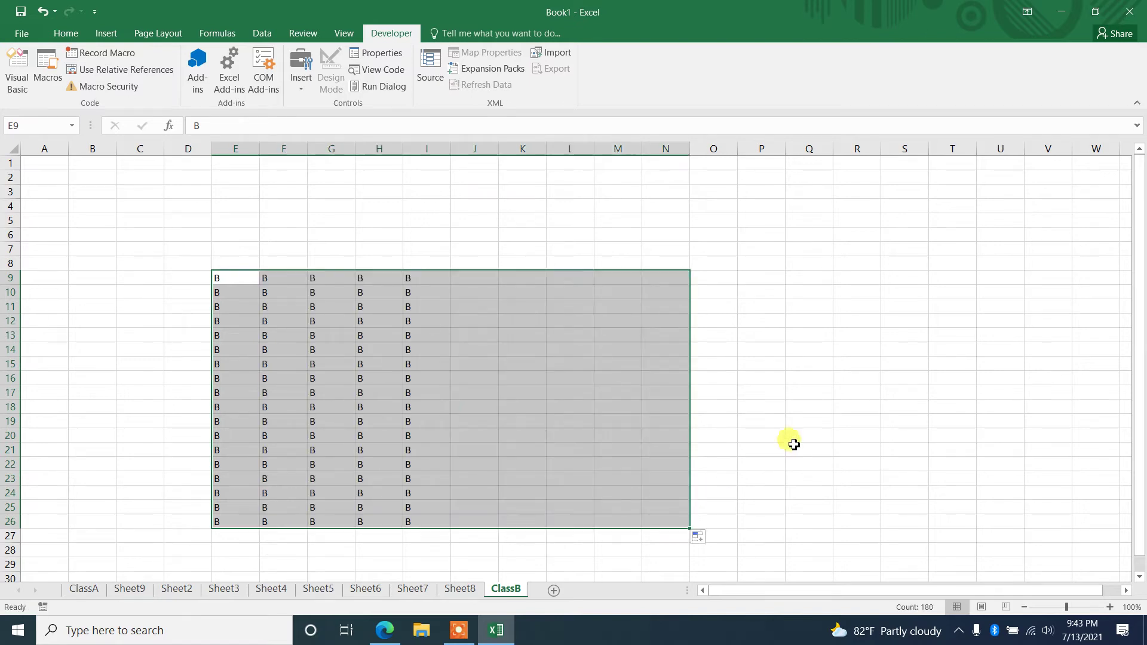
pyautogui.click(794, 440)
pyautogui.moveTo(231, 279); pyautogui.dragTo(657, 521)
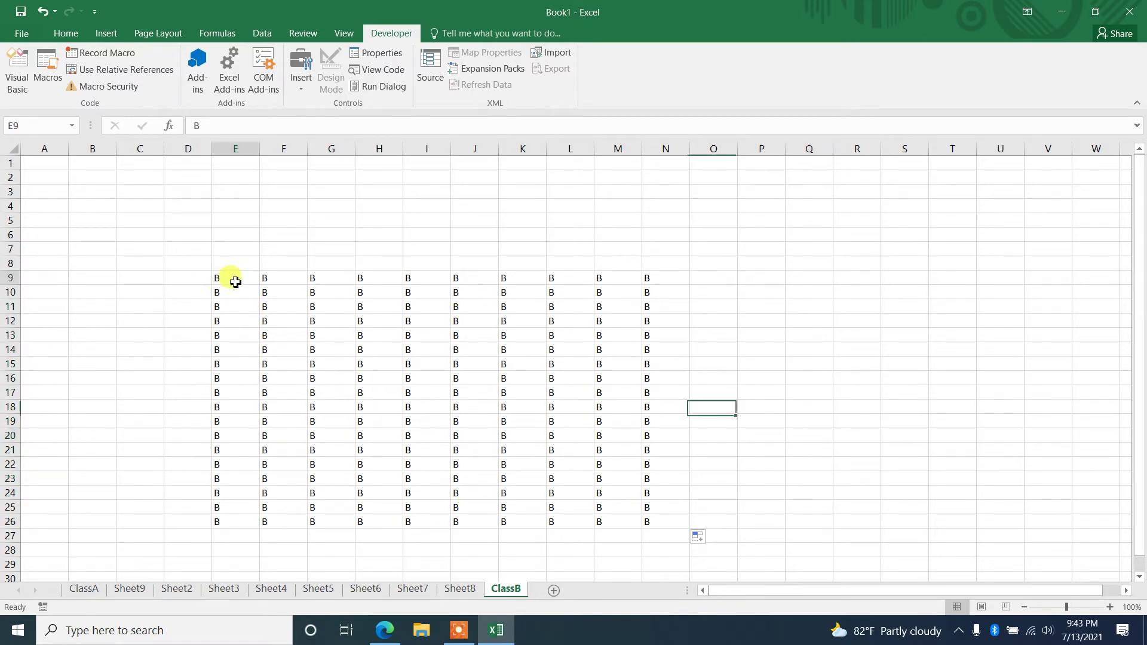
pyautogui.moveTo(212, 271); pyautogui.dragTo(73, 179)
pyautogui.click(618, 320)
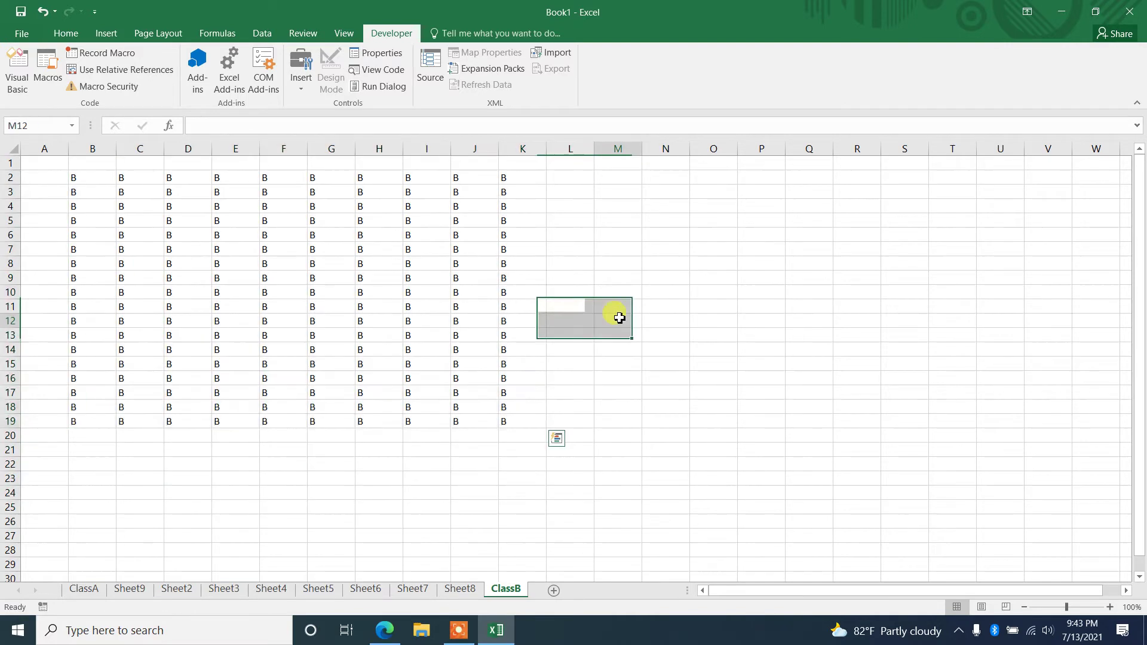
# - Back on ClassA, draw a rectangle shape just below the go to classB button
pyautogui.click(91, 589)
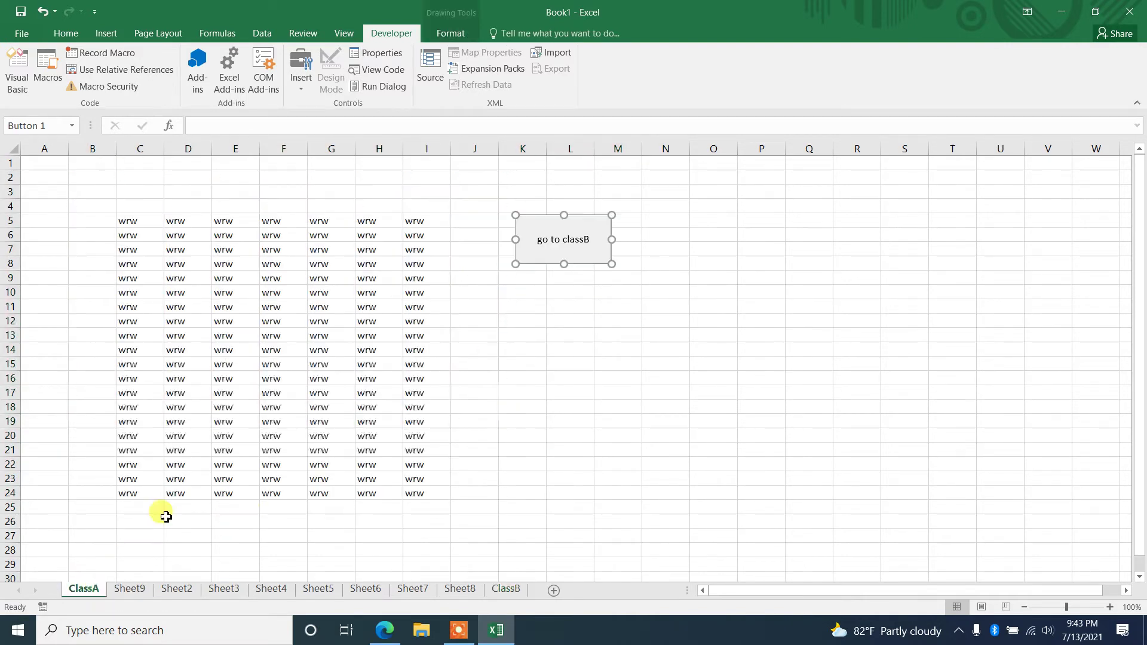
pyautogui.press('Escape')
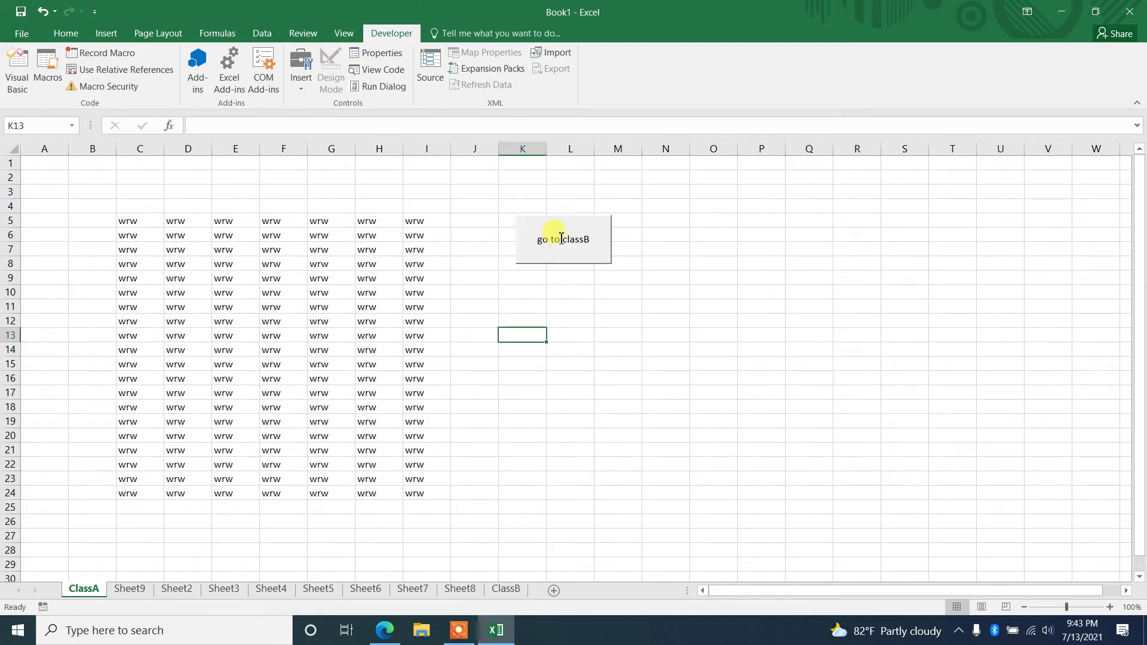
pyautogui.click(543, 292)
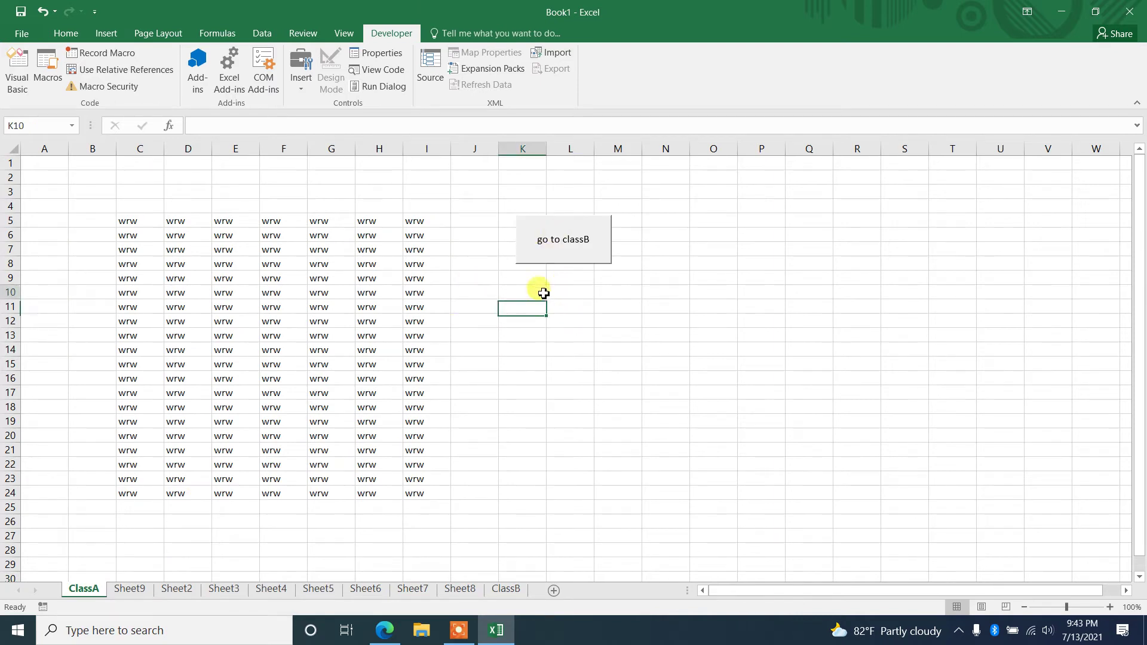
pyautogui.click(566, 298)
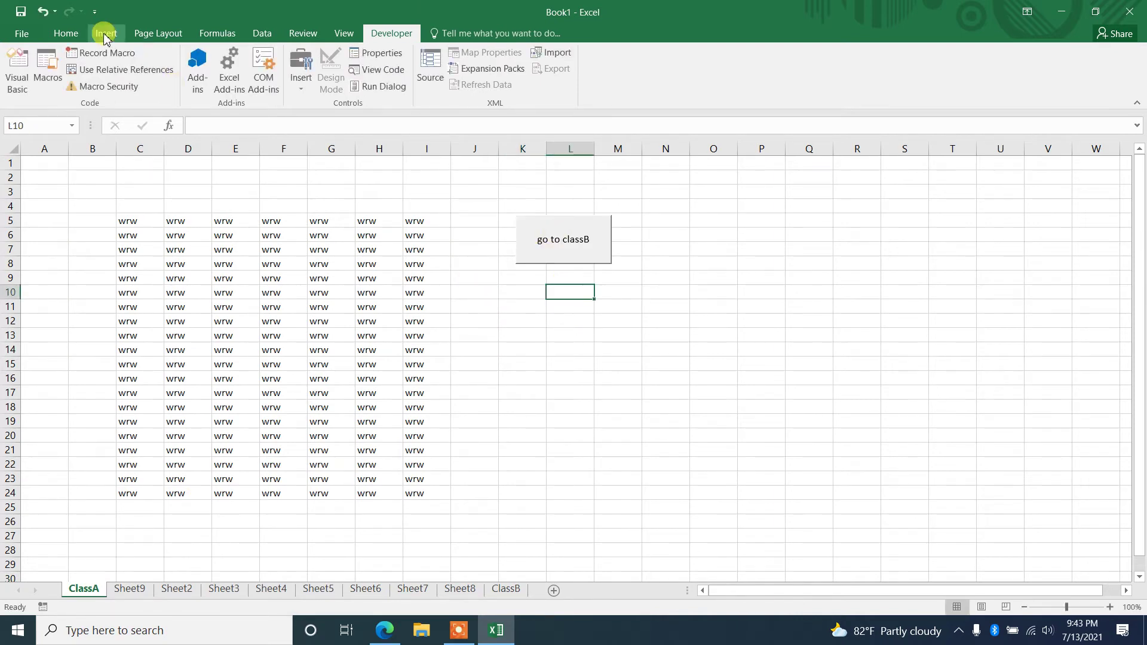
pyautogui.click(106, 34)
pyautogui.click(238, 53)
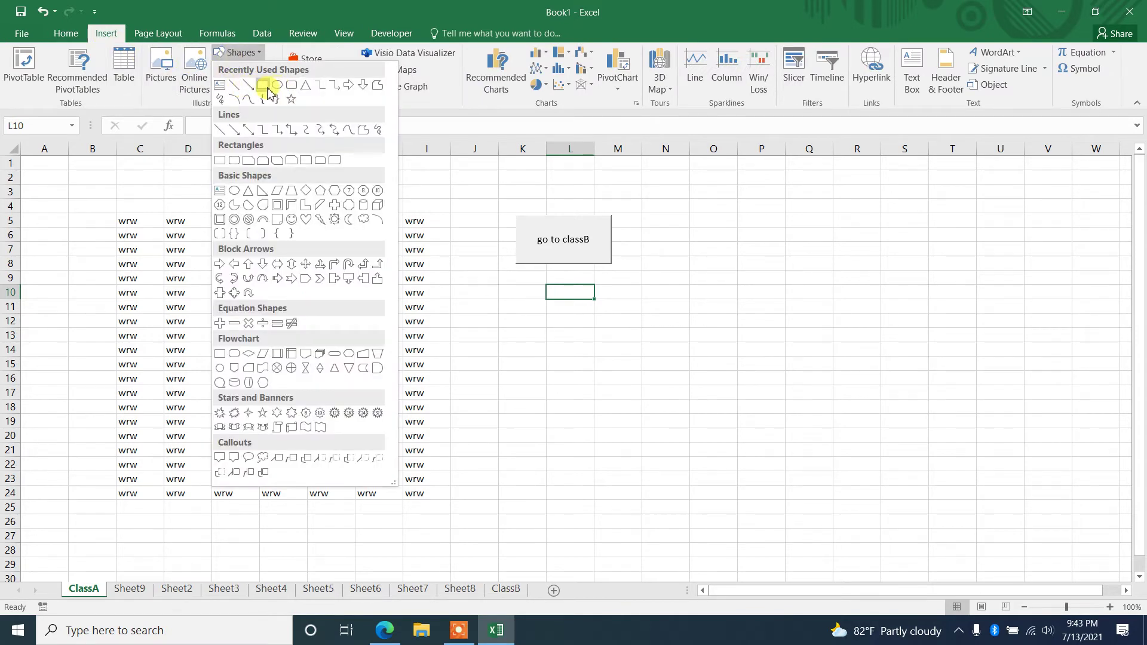
pyautogui.click(264, 87)
pyautogui.moveTo(518, 295); pyautogui.dragTo(622, 352)
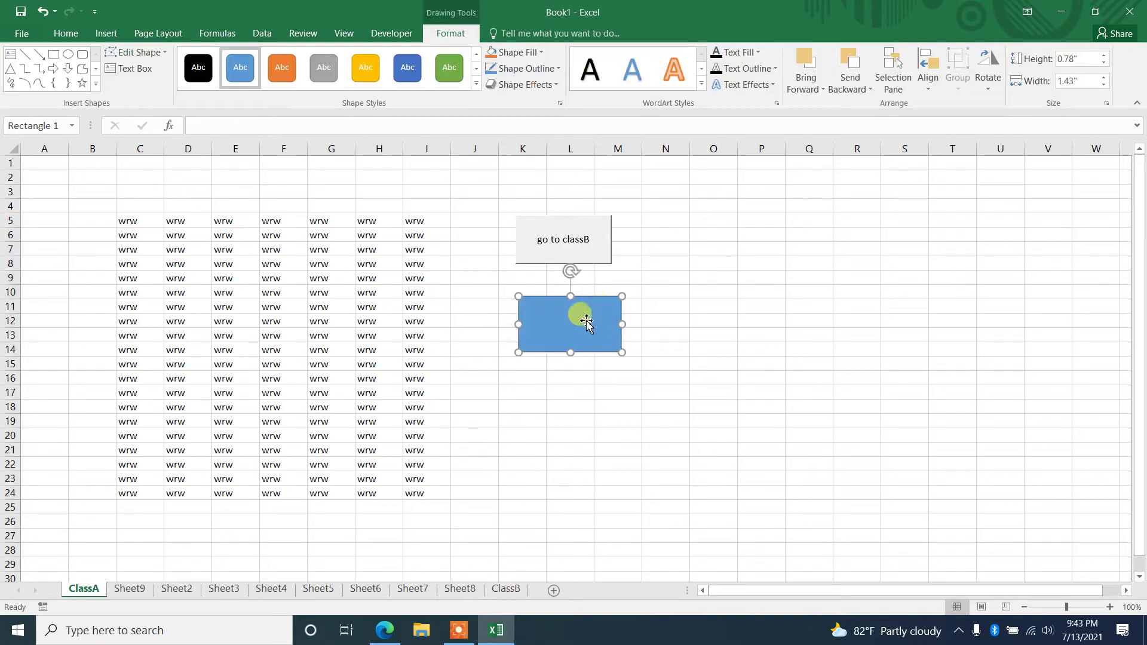
# - Give the rectangle an orange shape style and begin editing its text label
pyautogui.click(476, 84)
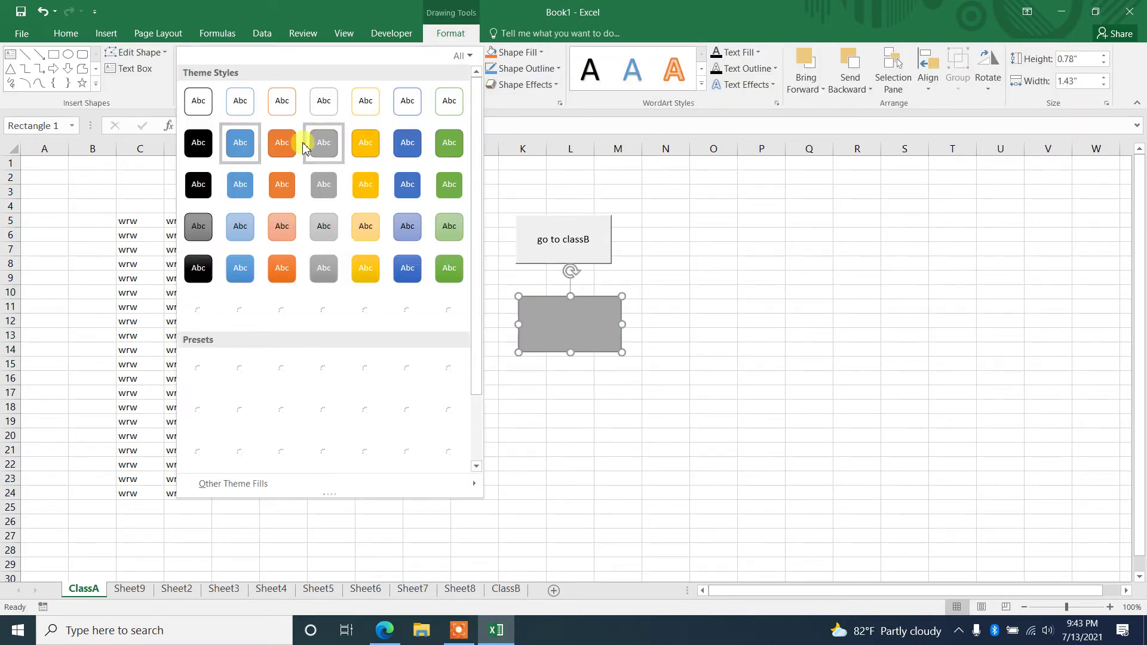
pyautogui.click(285, 149)
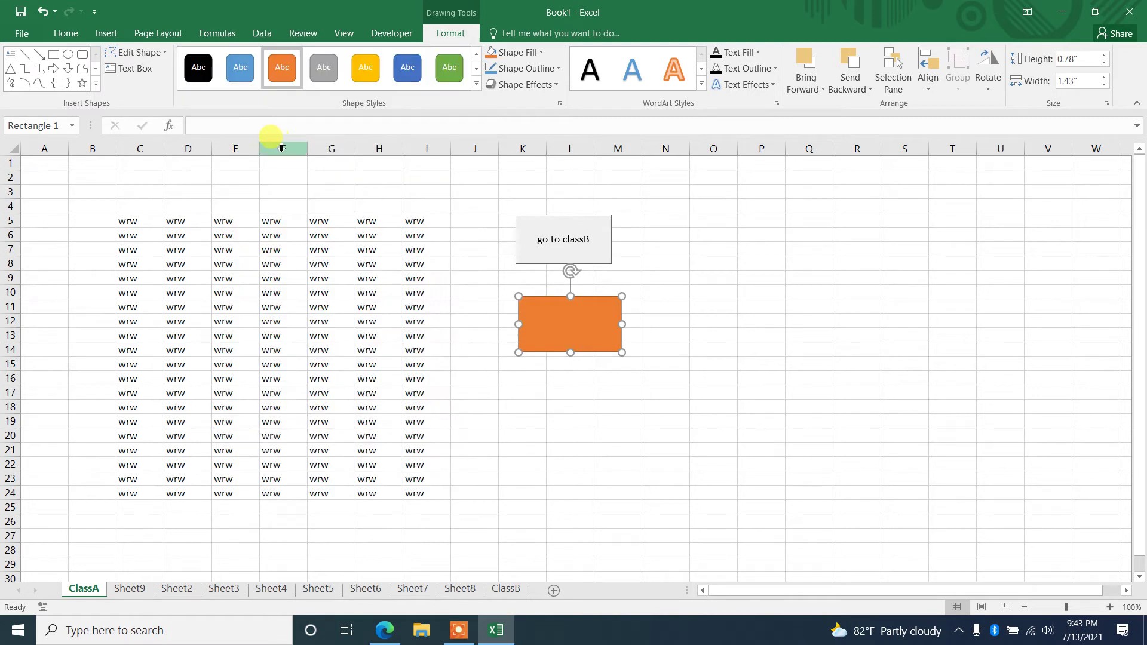
pyautogui.click(644, 333)
pyautogui.click(593, 327)
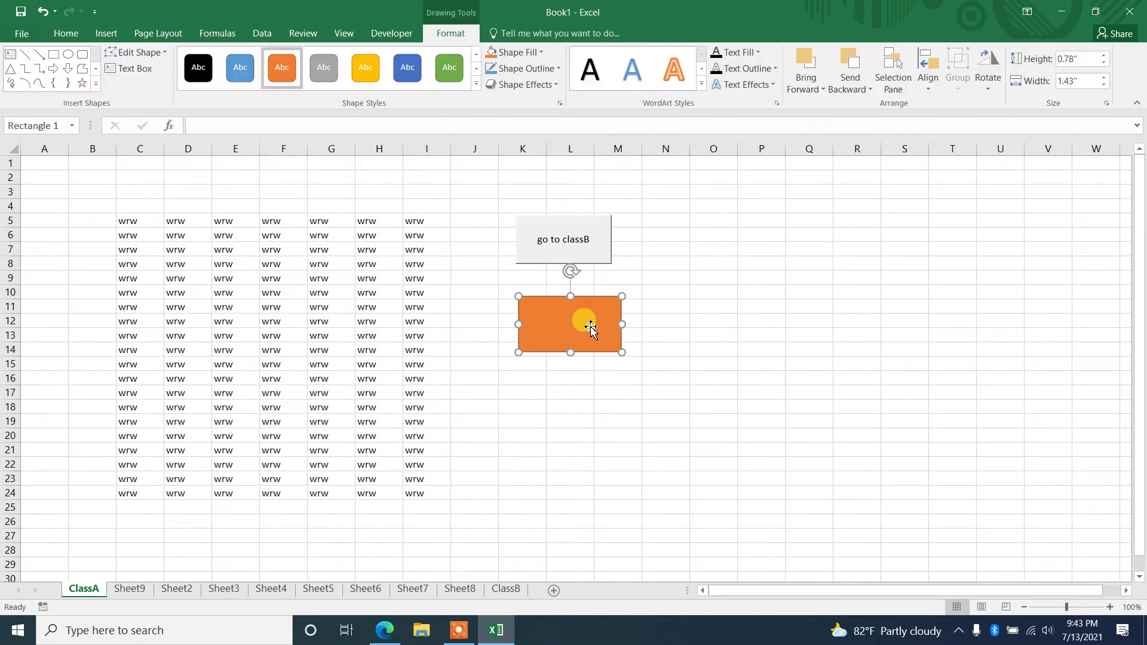
pyautogui.rightClick(582, 322)
pyautogui.click(638, 410)
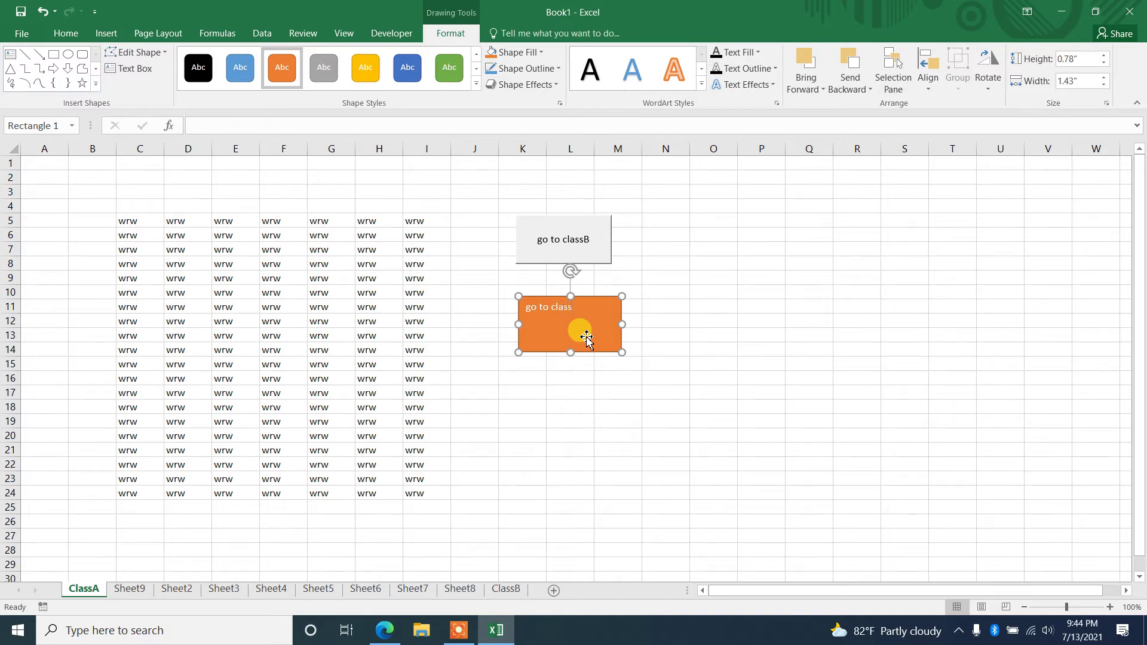
pyautogui.click(664, 317)
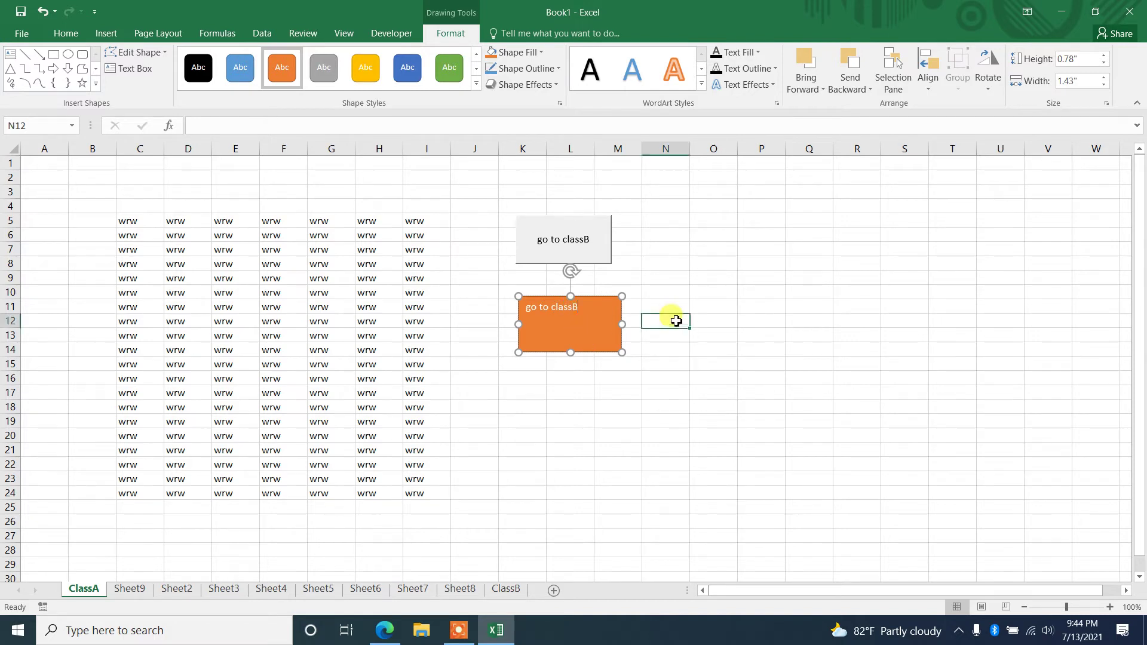
pyautogui.click(599, 314)
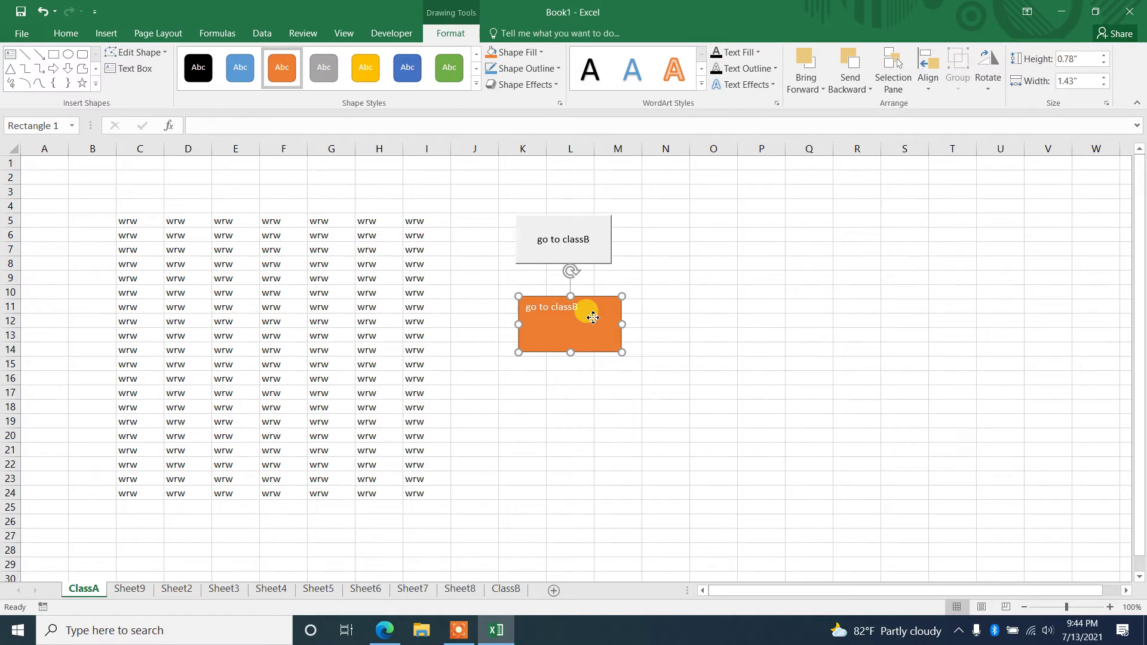
pyautogui.rightClick(593, 317)
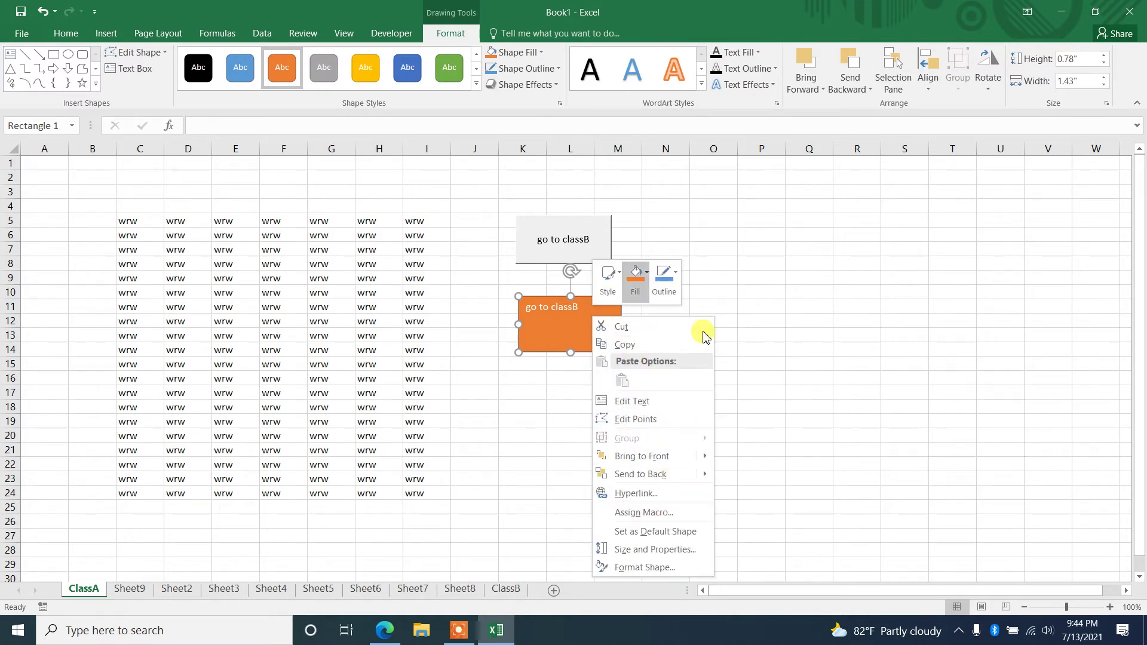
pyautogui.click(809, 303)
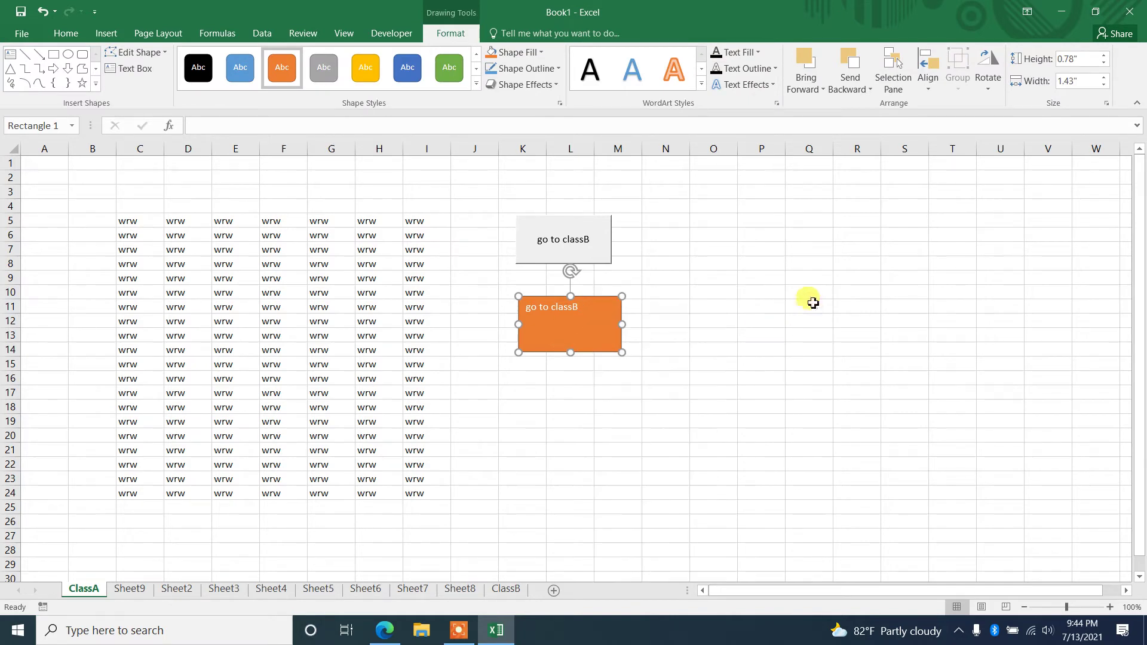
pyautogui.rightClick(556, 322)
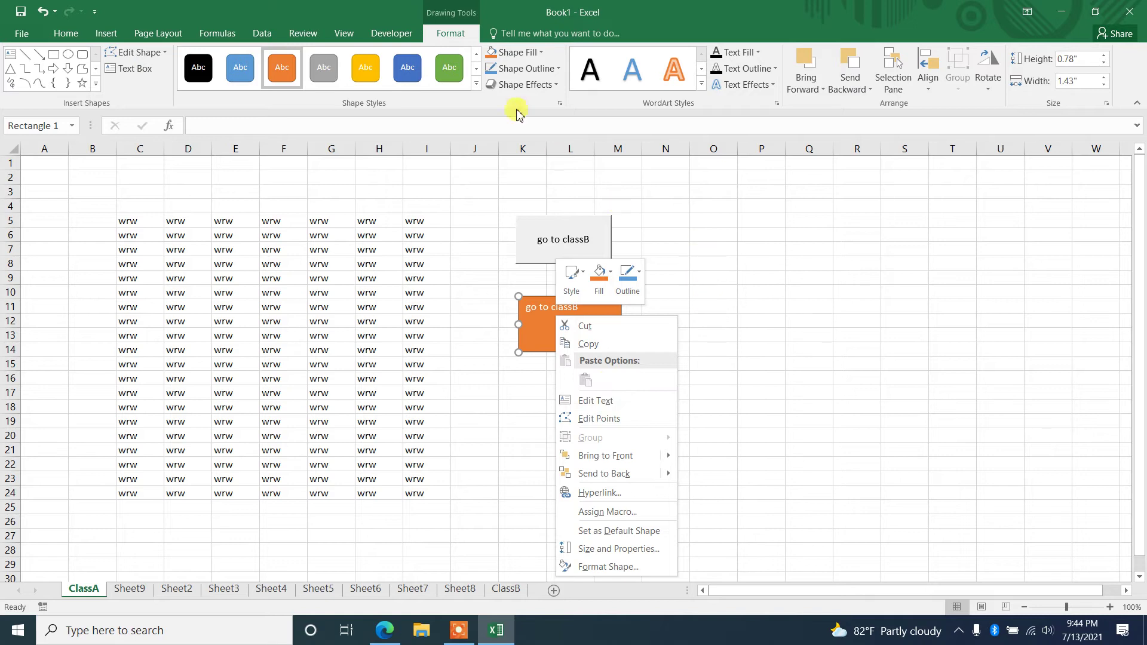
pyautogui.click(136, 69)
pyautogui.click(614, 318)
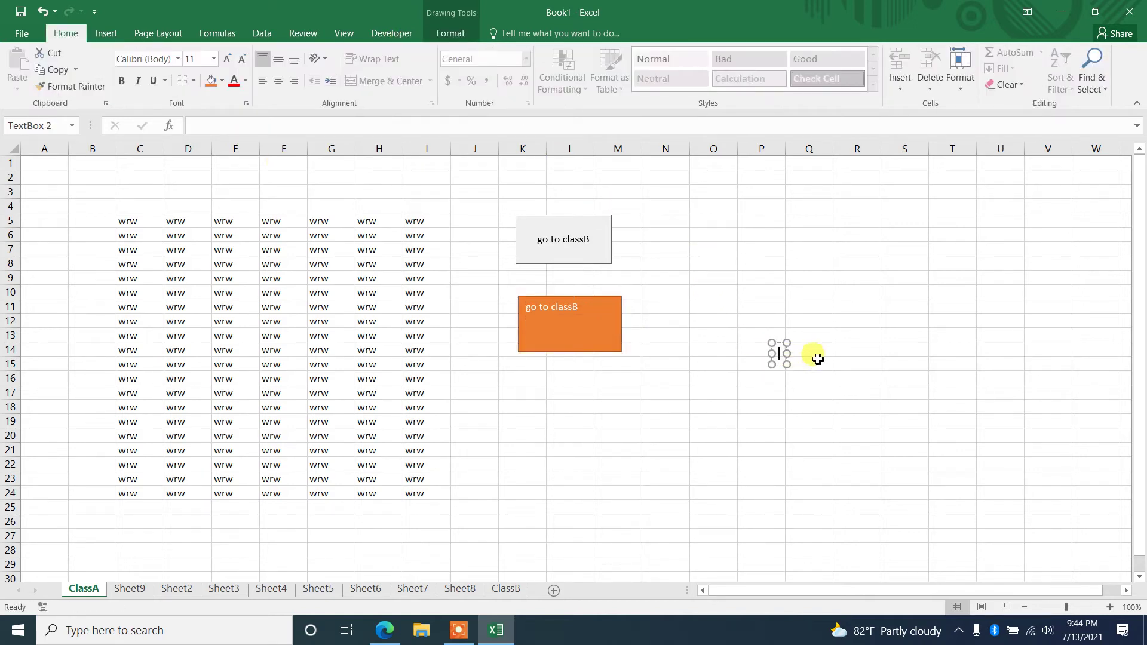
pyautogui.click(795, 361)
pyautogui.click(779, 350)
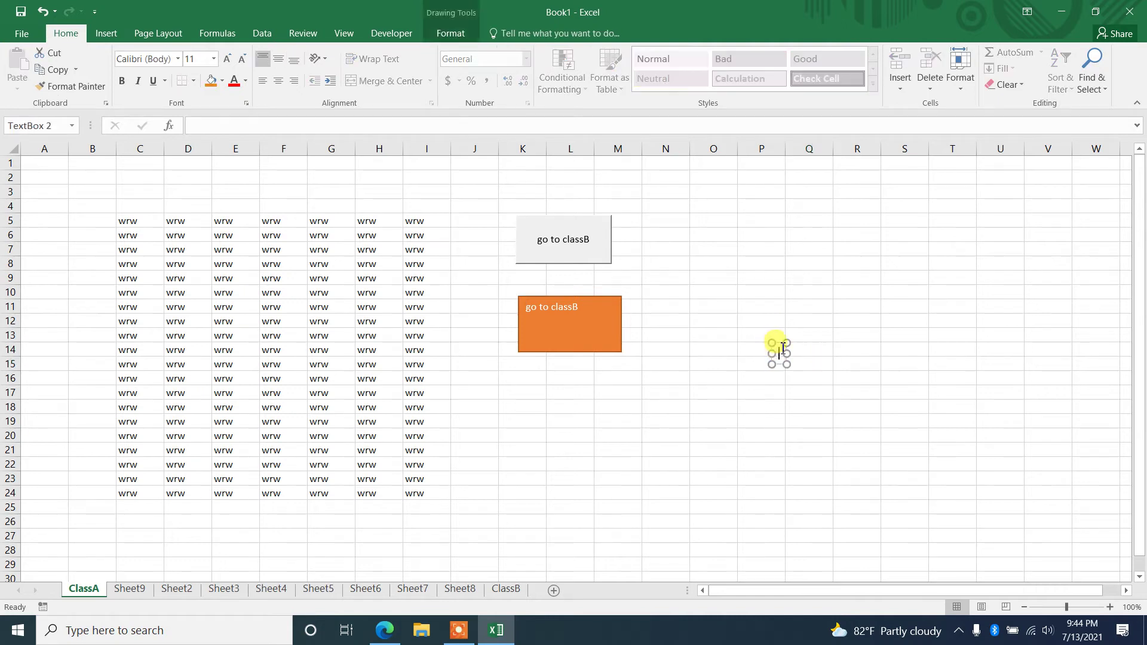
pyautogui.click(790, 357)
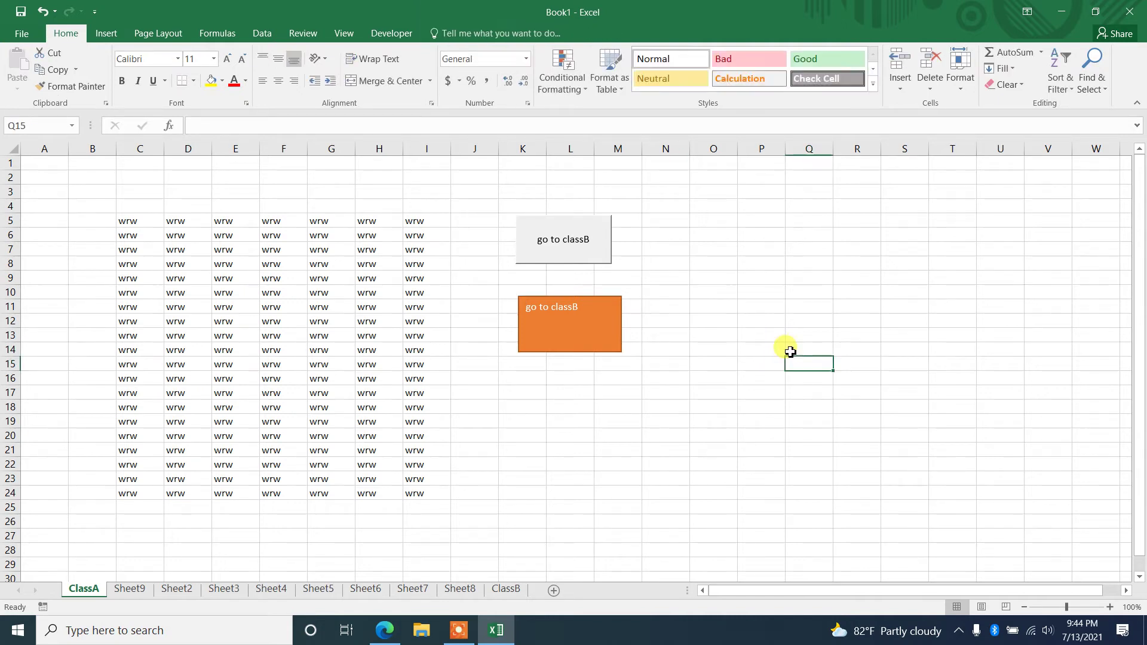
pyautogui.click(583, 318)
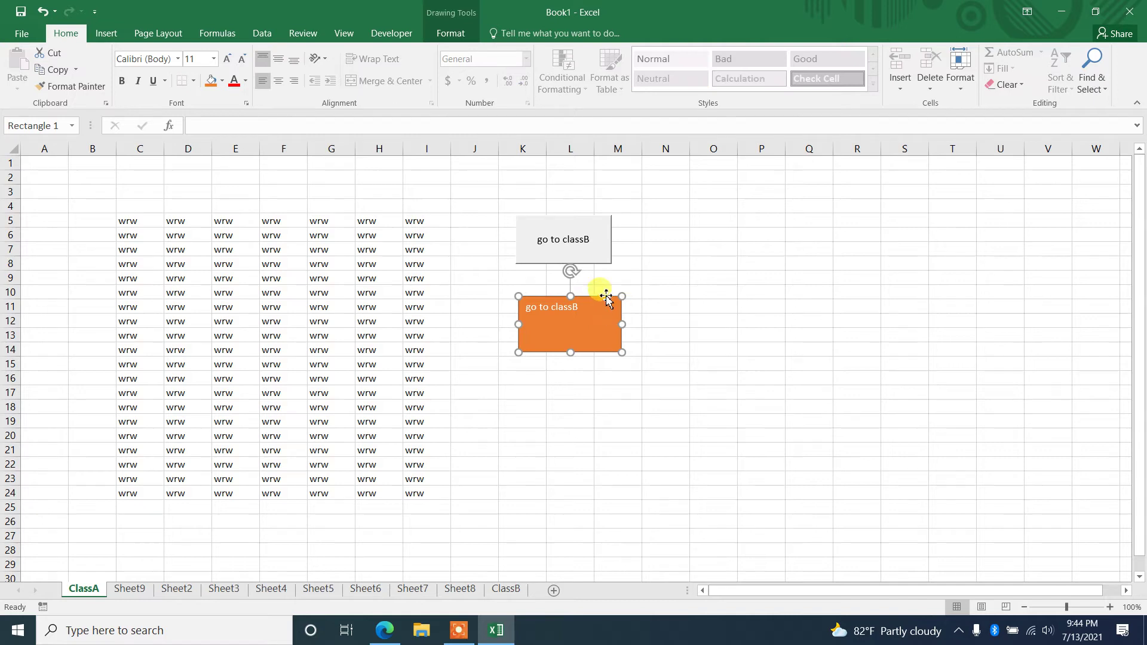
pyautogui.click(451, 34)
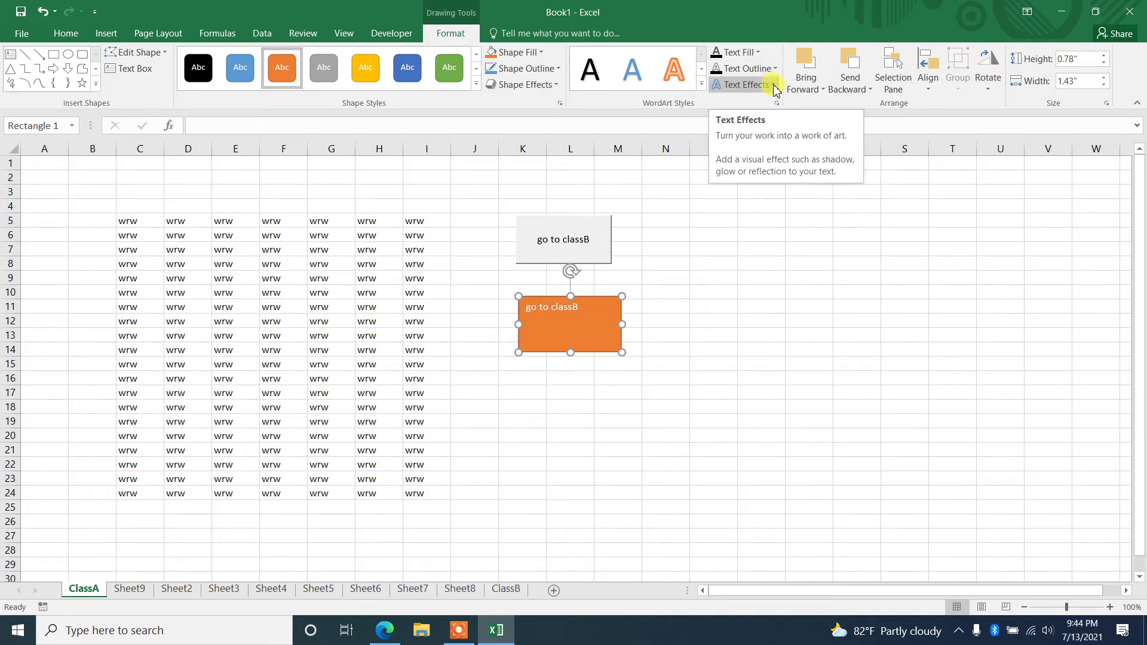
pyautogui.rightClick(605, 326)
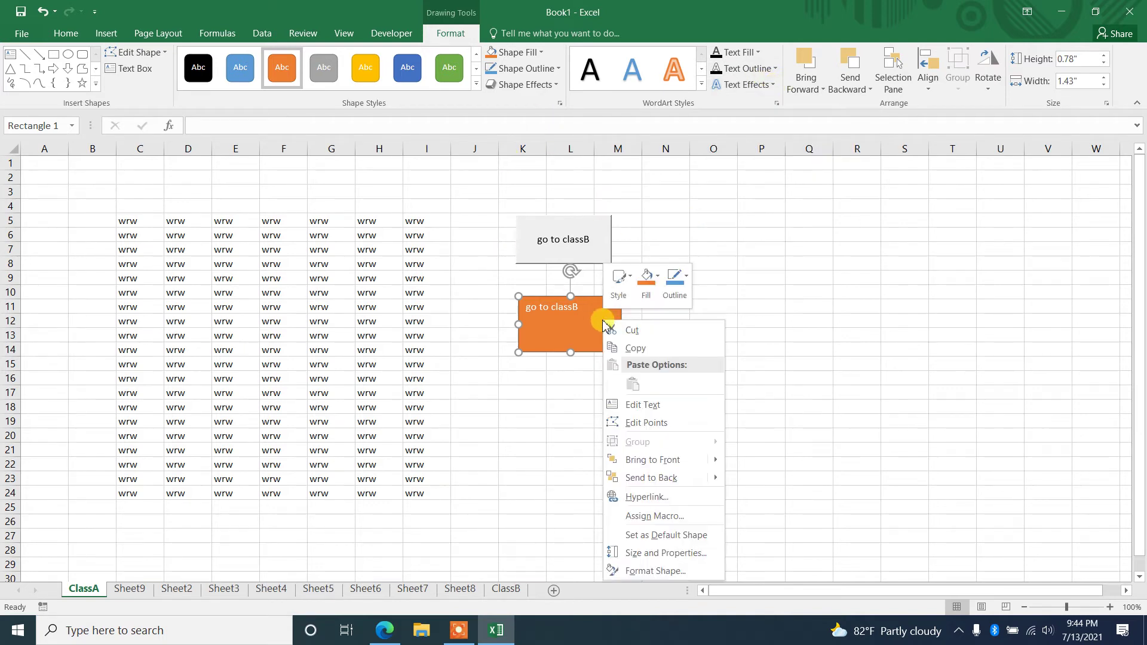
pyautogui.click(681, 571)
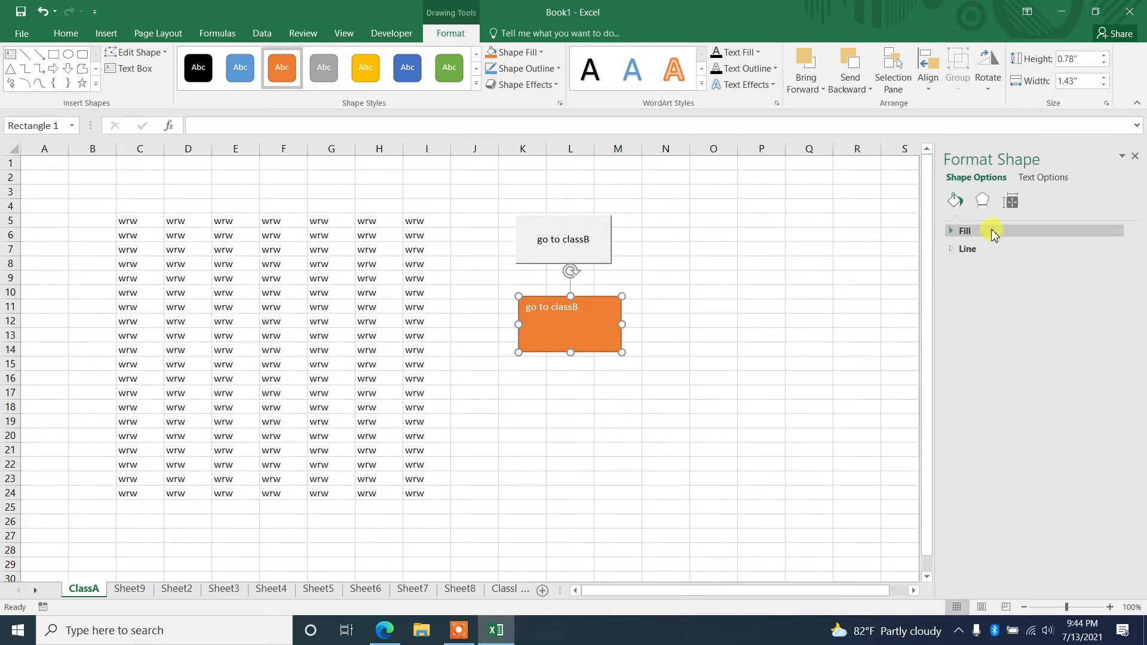
pyautogui.click(951, 233)
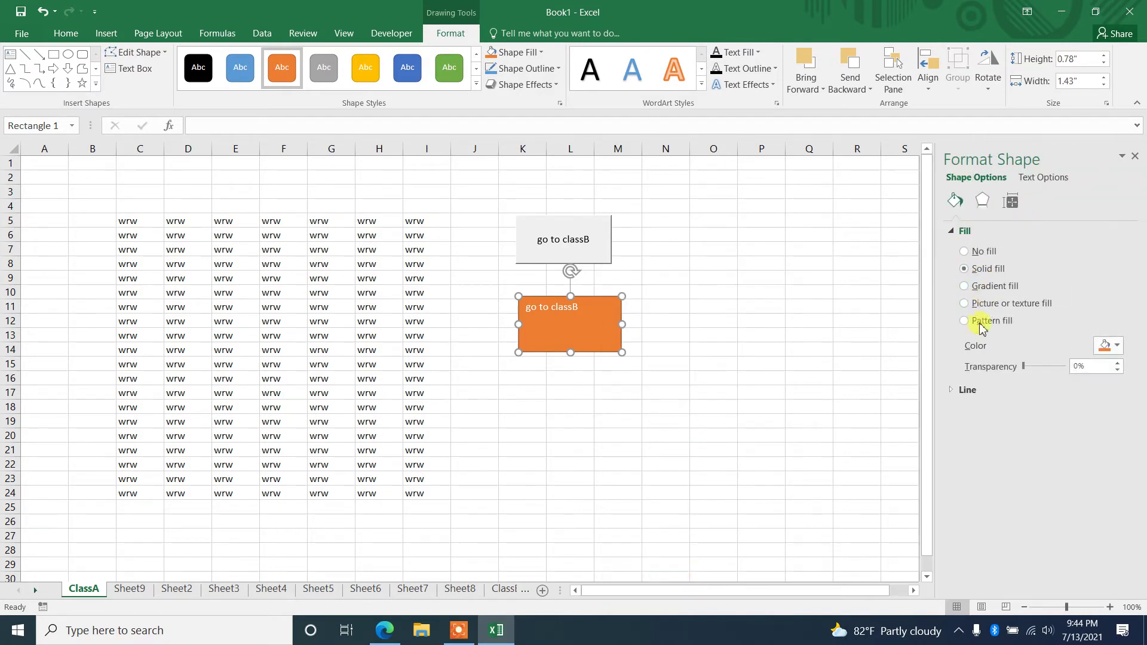
pyautogui.click(809, 356)
pyautogui.click(594, 314)
pyautogui.click(705, 306)
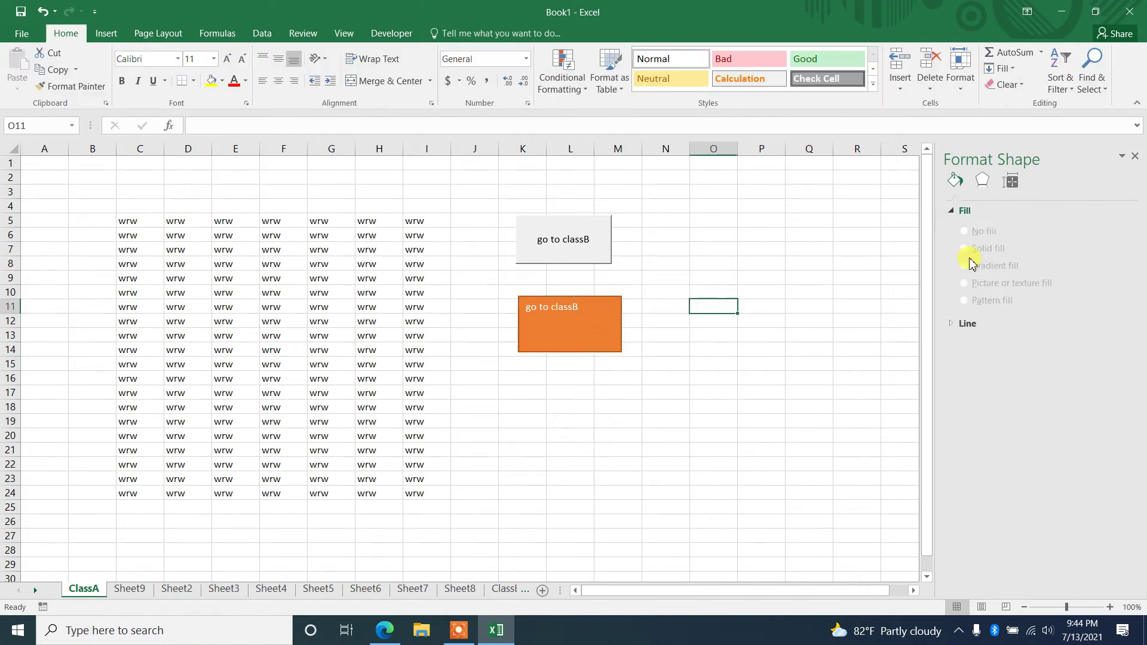
pyautogui.click(1135, 157)
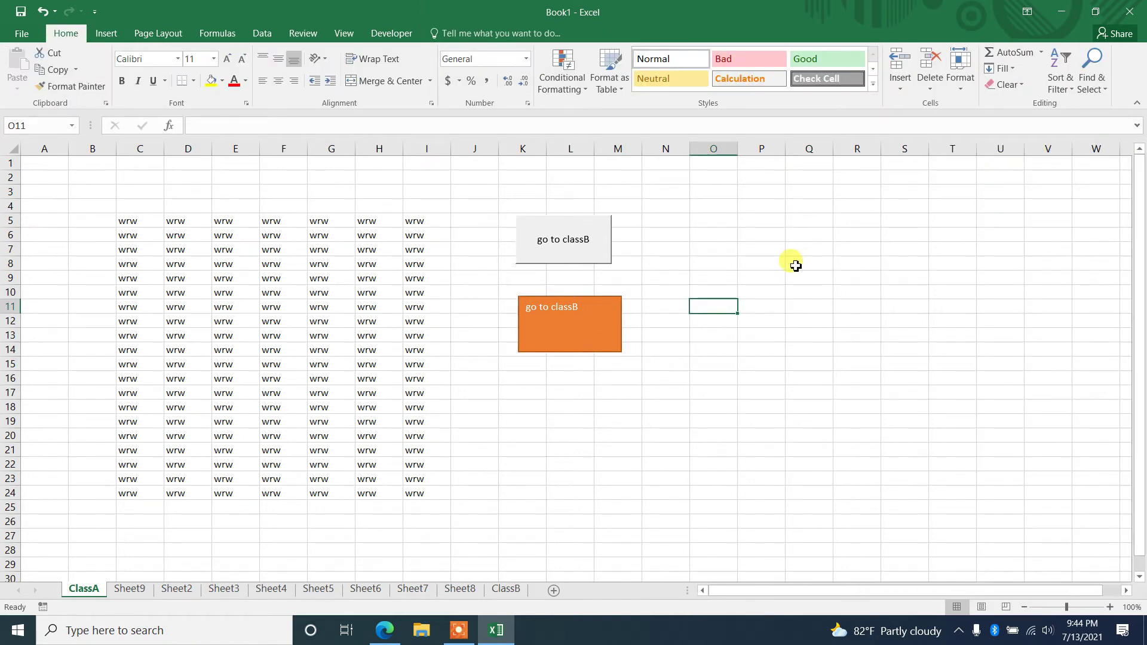
# - Middle-align the 'go to classB' label inside the orange rectangle and reselect the shape
pyautogui.click(583, 307)
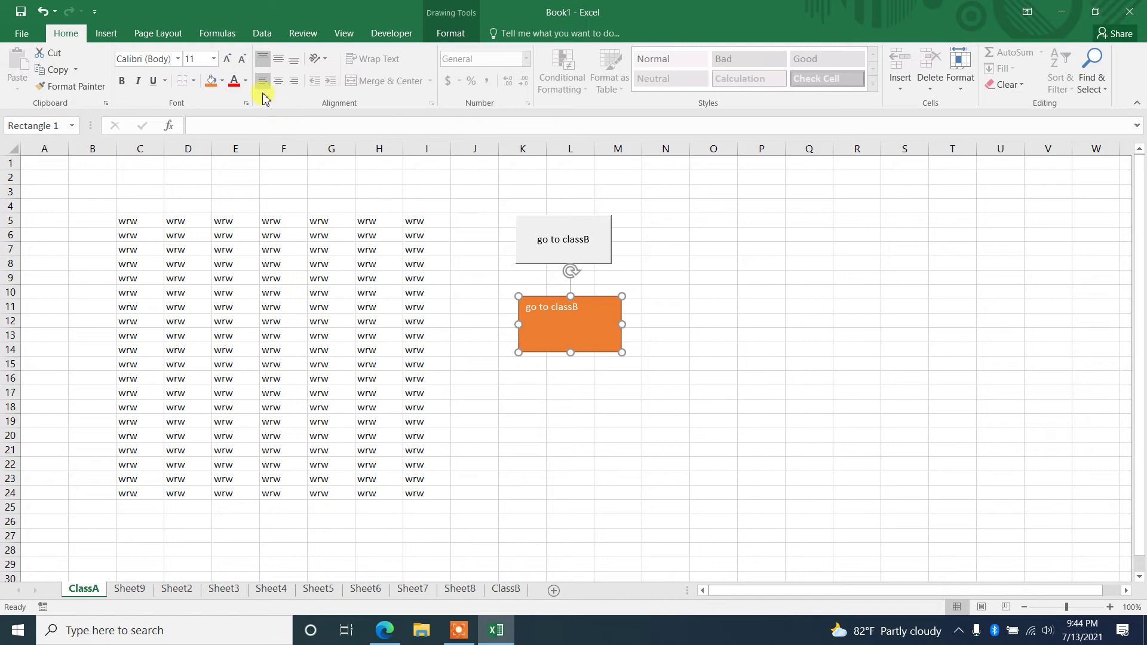
pyautogui.click(279, 60)
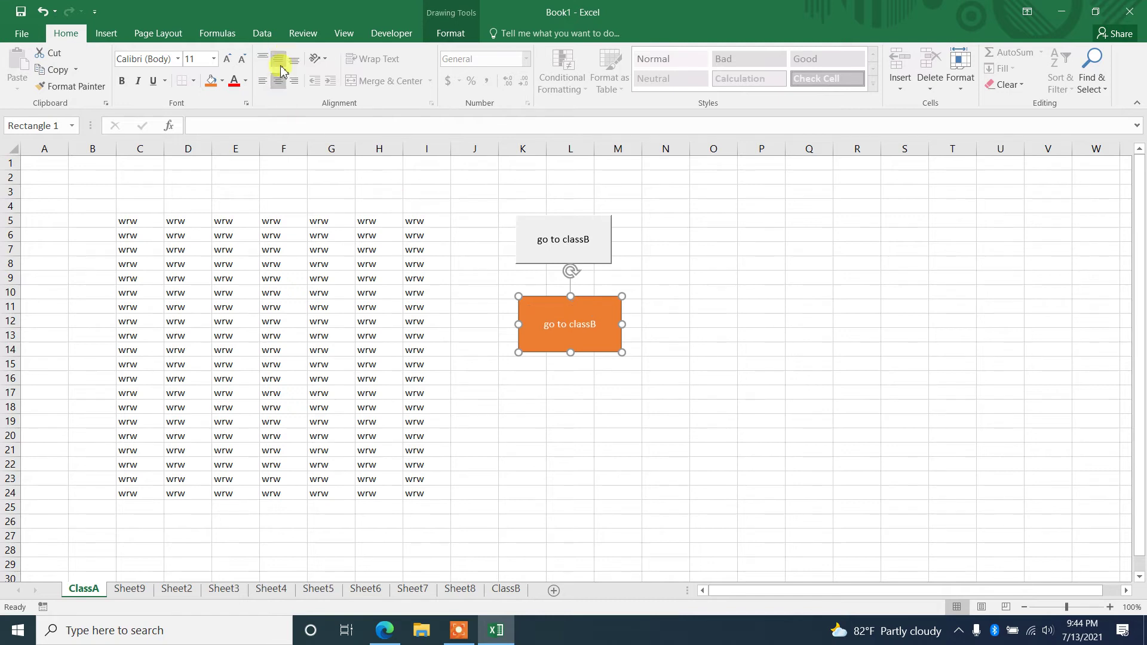
pyautogui.click(716, 376)
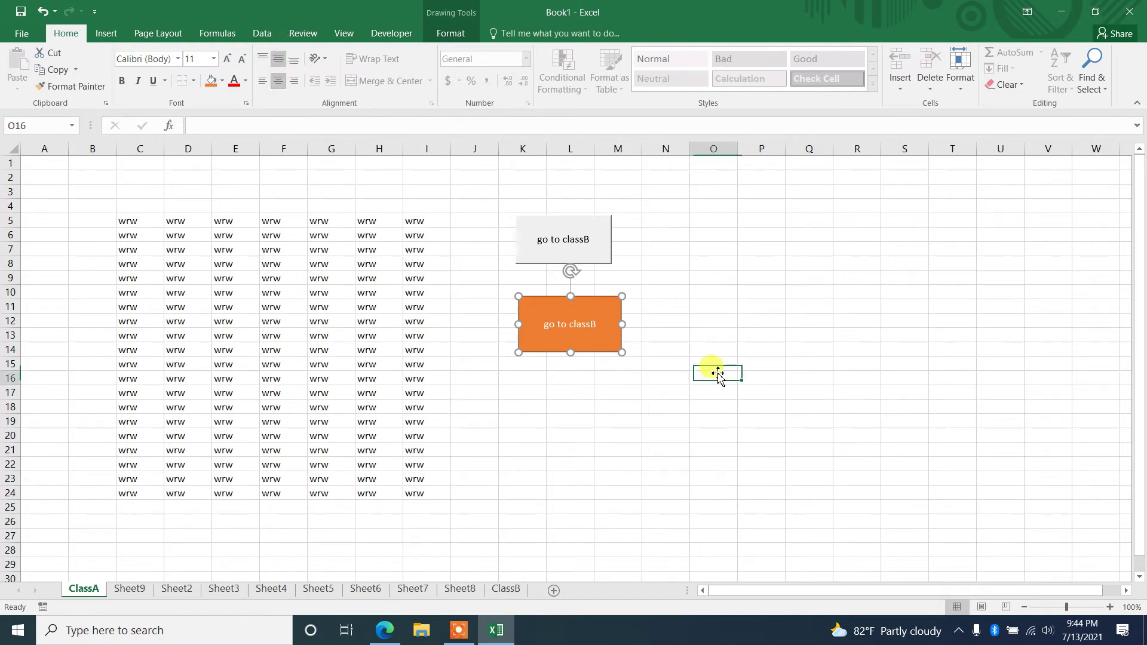
pyautogui.keyDown('ctrl'); pyautogui.click(582, 323); pyautogui.keyUp('ctrl')
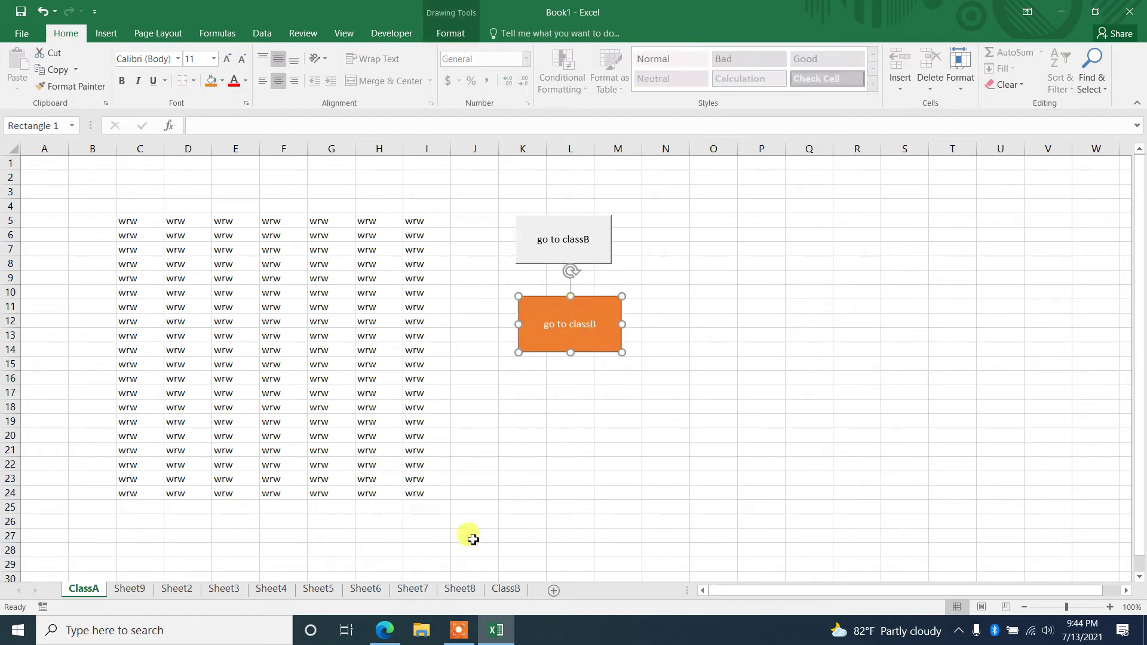
pyautogui.click(506, 589)
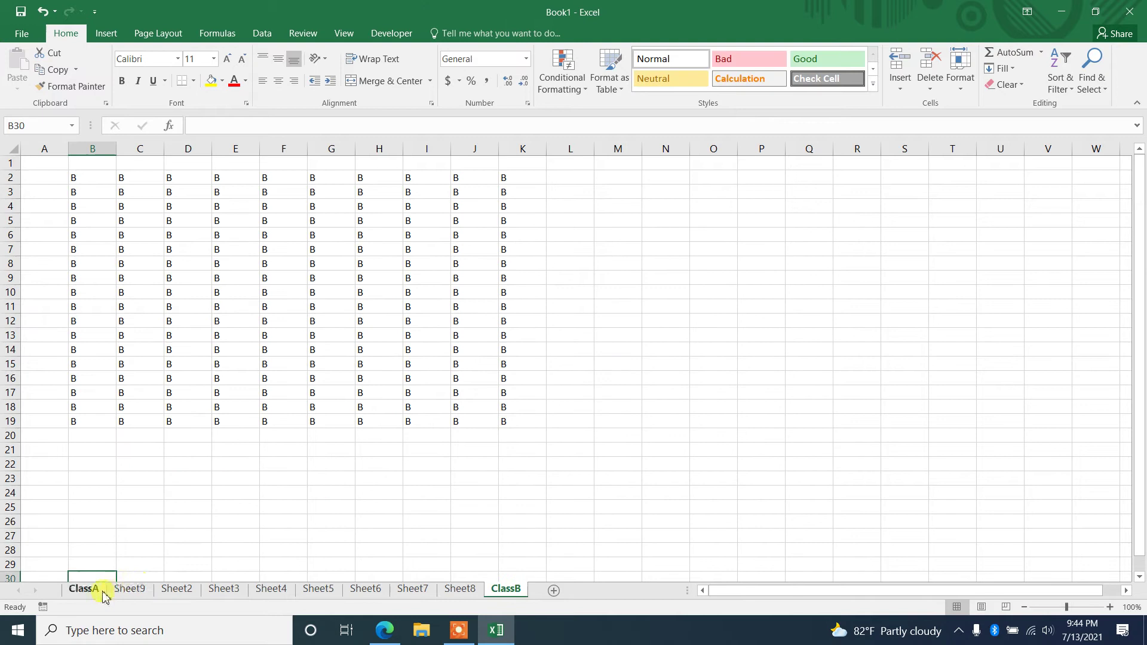
pyautogui.click(93, 590)
pyautogui.click(663, 278)
pyautogui.click(605, 307)
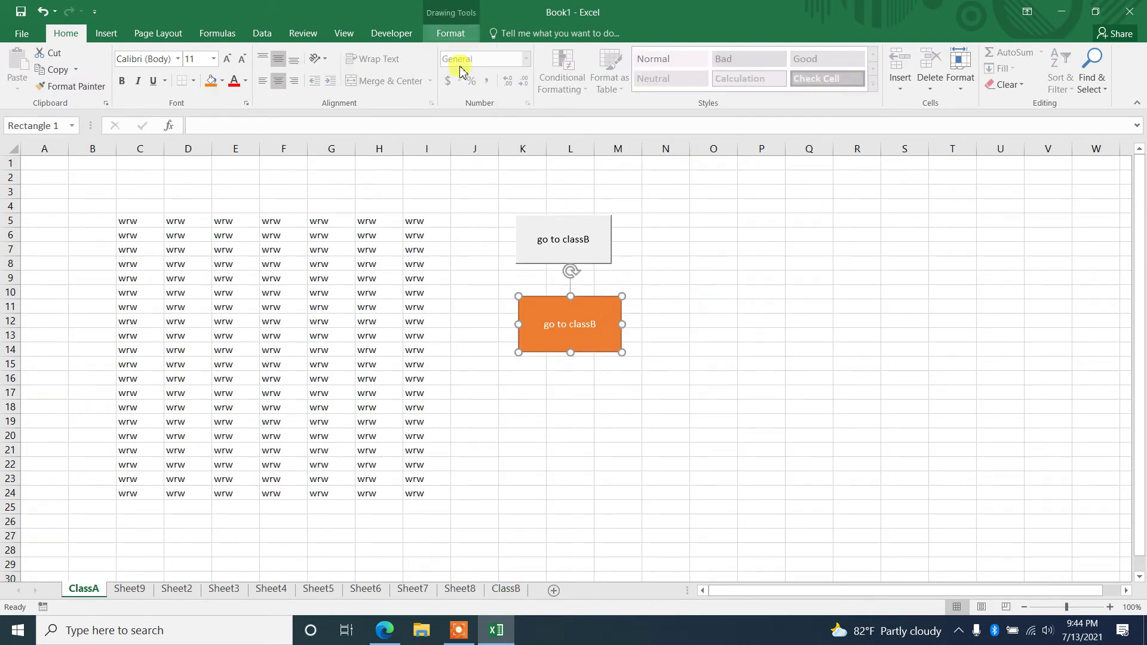
# - Hyperlink the orange rectangle to cell A1 of the ClassB sheet in this workbook
pyautogui.rightClick(616, 302)
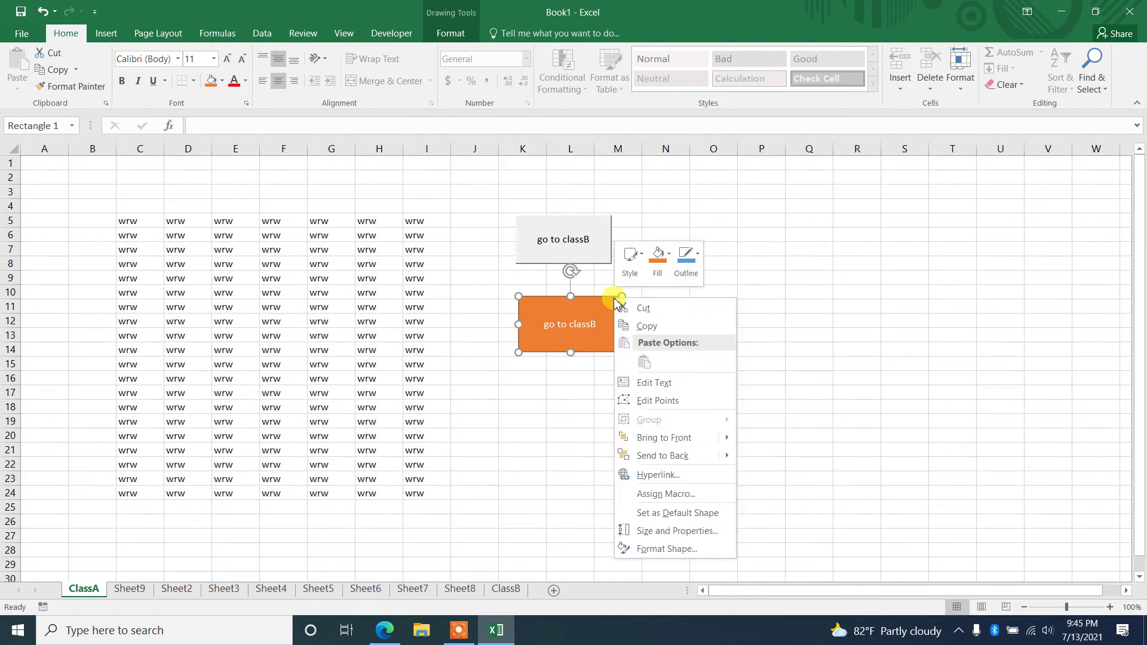
pyautogui.click(660, 475)
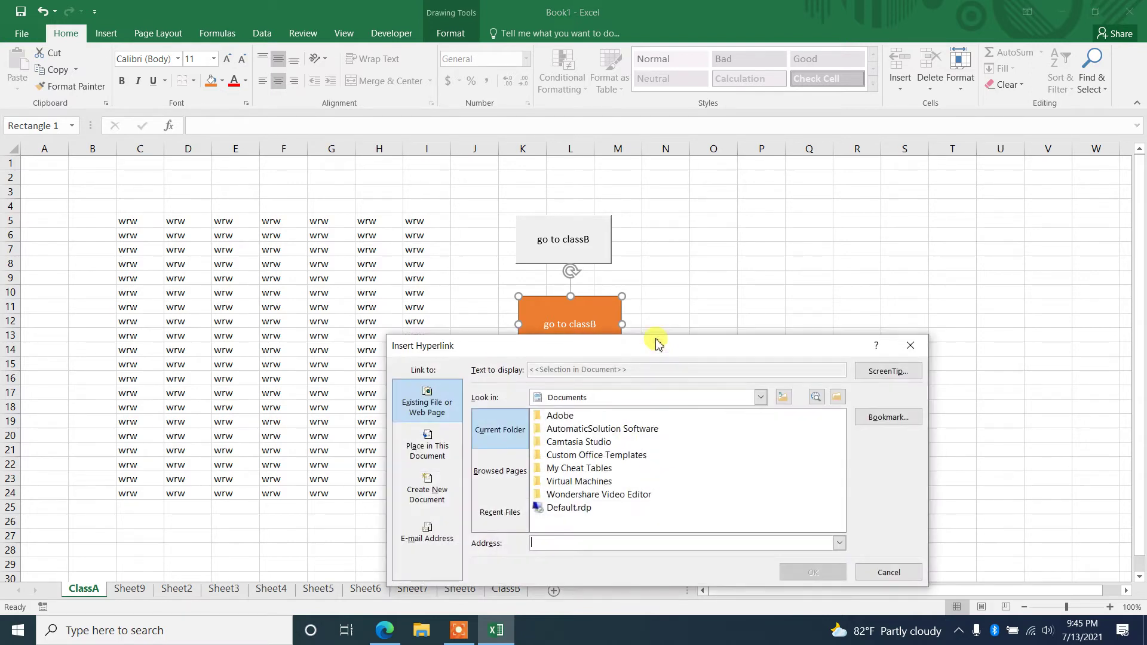
pyautogui.moveTo(654, 342); pyautogui.dragTo(562, 160)
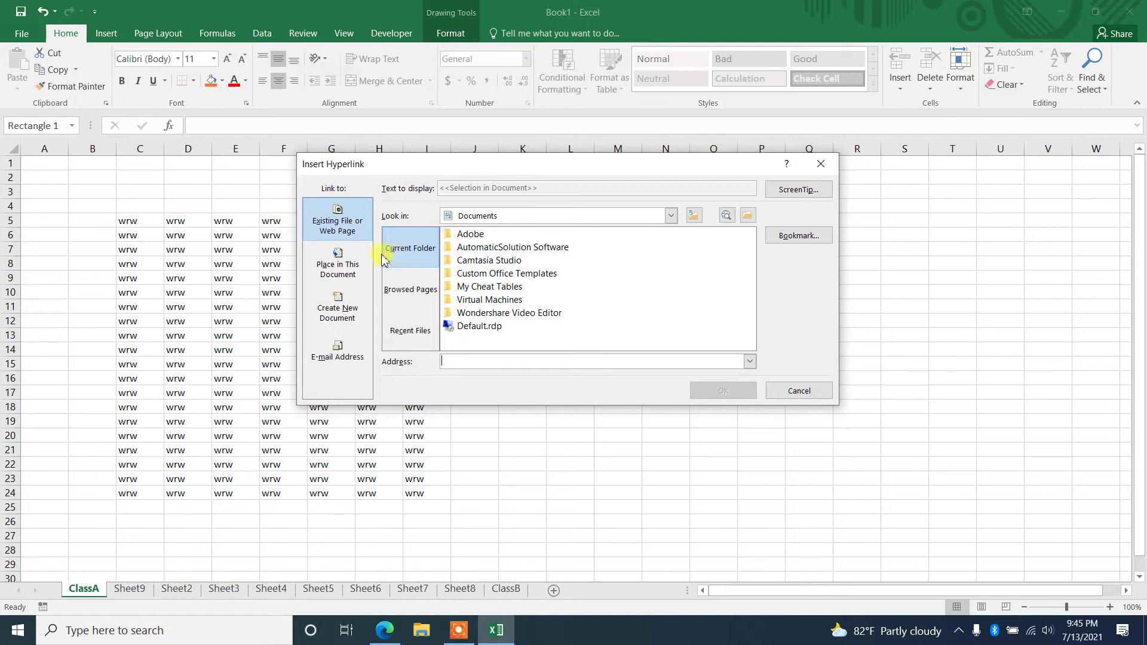
pyautogui.click(341, 270)
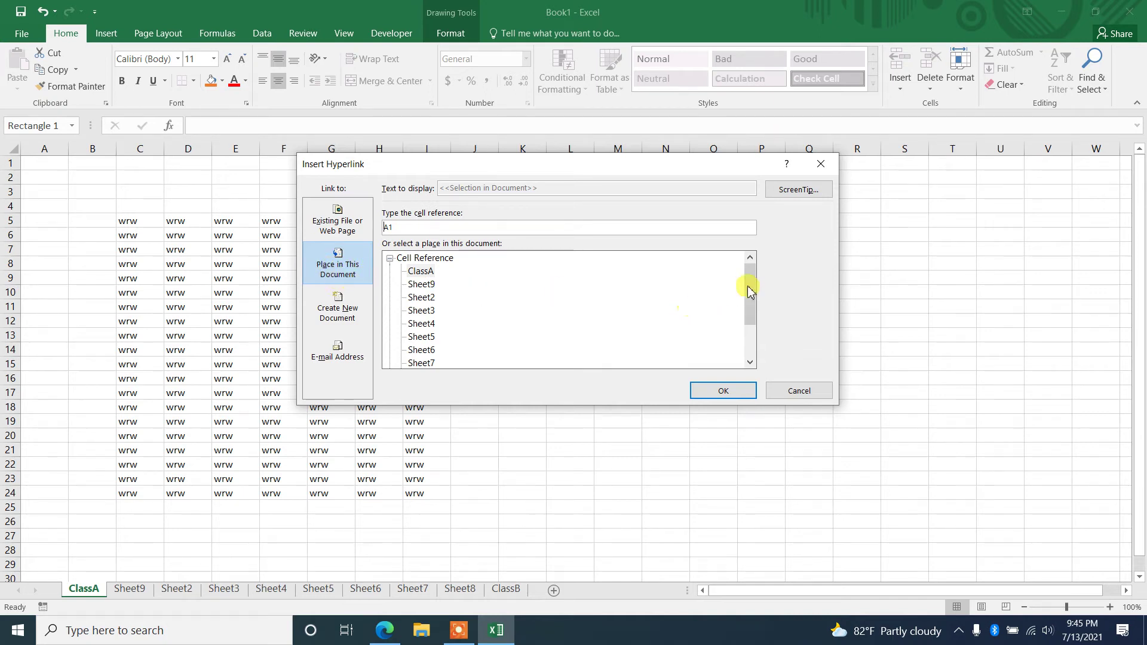
pyautogui.moveTo(747, 285); pyautogui.dragTo(748, 281)
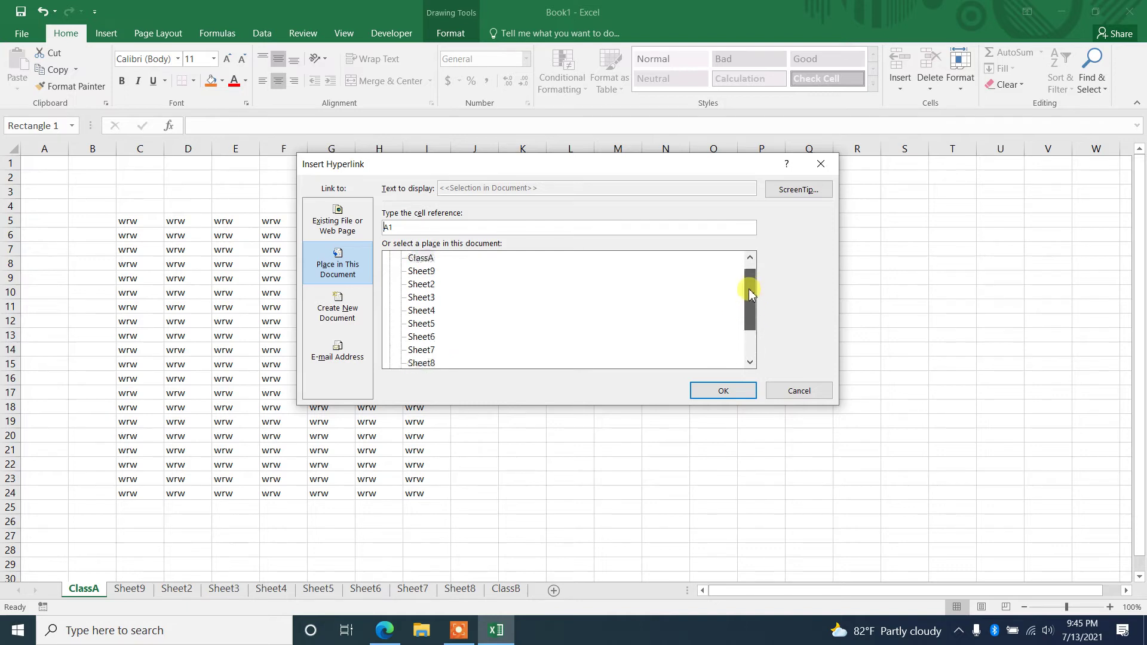
pyautogui.moveTo(750, 284); pyautogui.dragTo(751, 281)
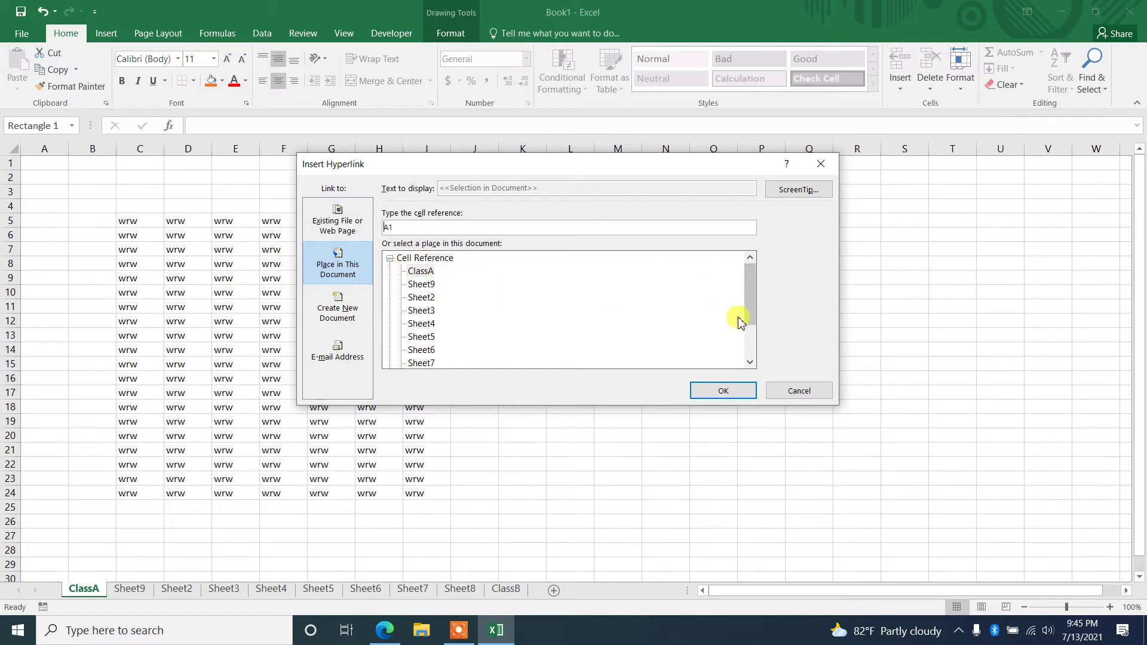
pyautogui.moveTo(754, 292); pyautogui.dragTo(751, 322)
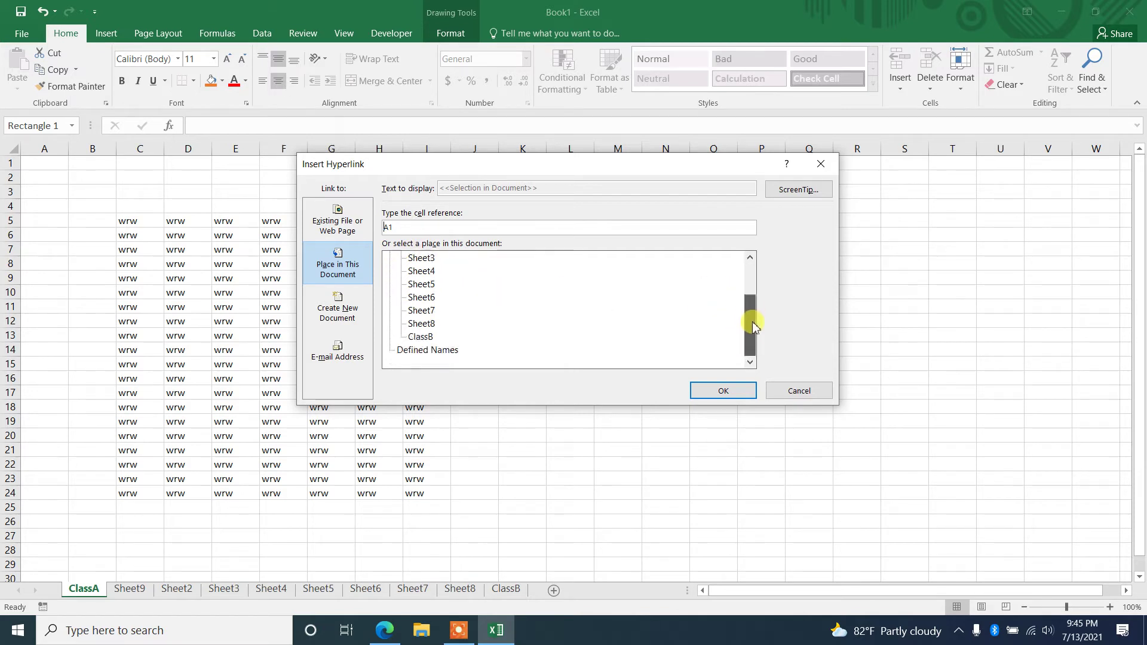
pyautogui.doubleClick(418, 337)
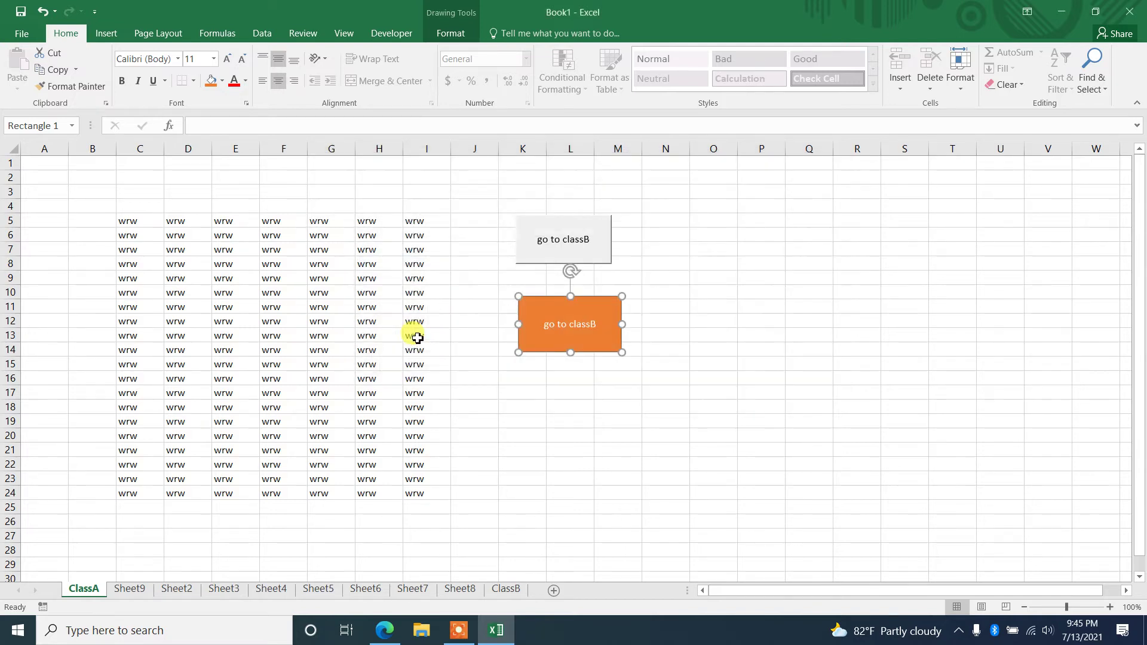
pyautogui.click(695, 347)
# - Test the orange shape's link repeatedly, jumping to ClassB and returning to ClassA
pyautogui.click(596, 335)
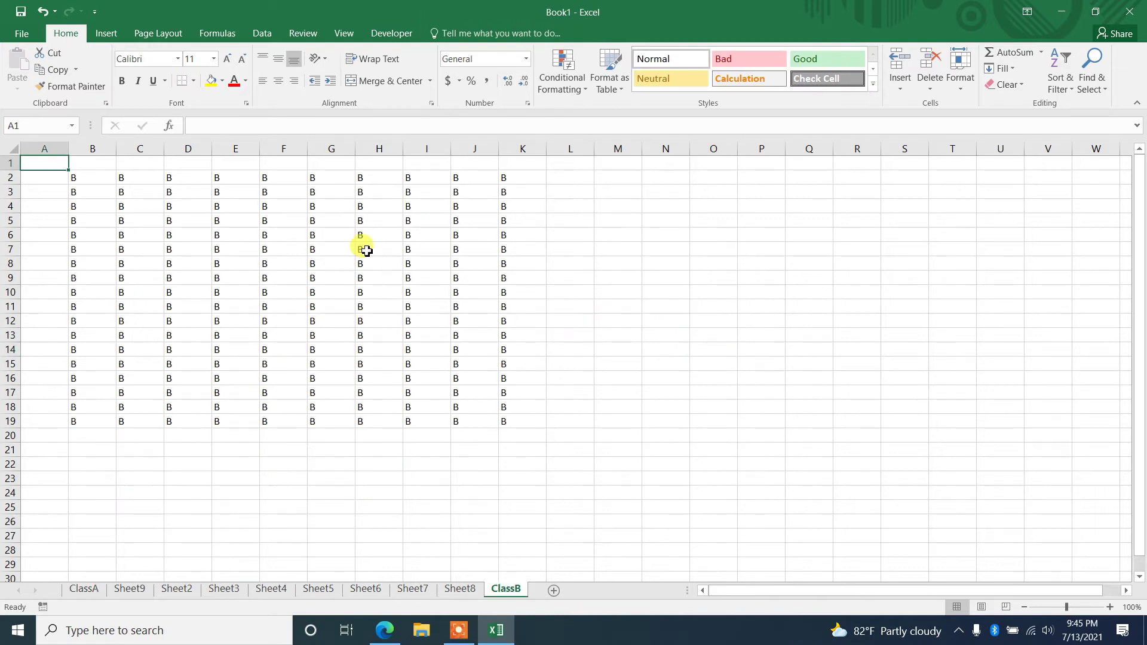
pyautogui.click(90, 590)
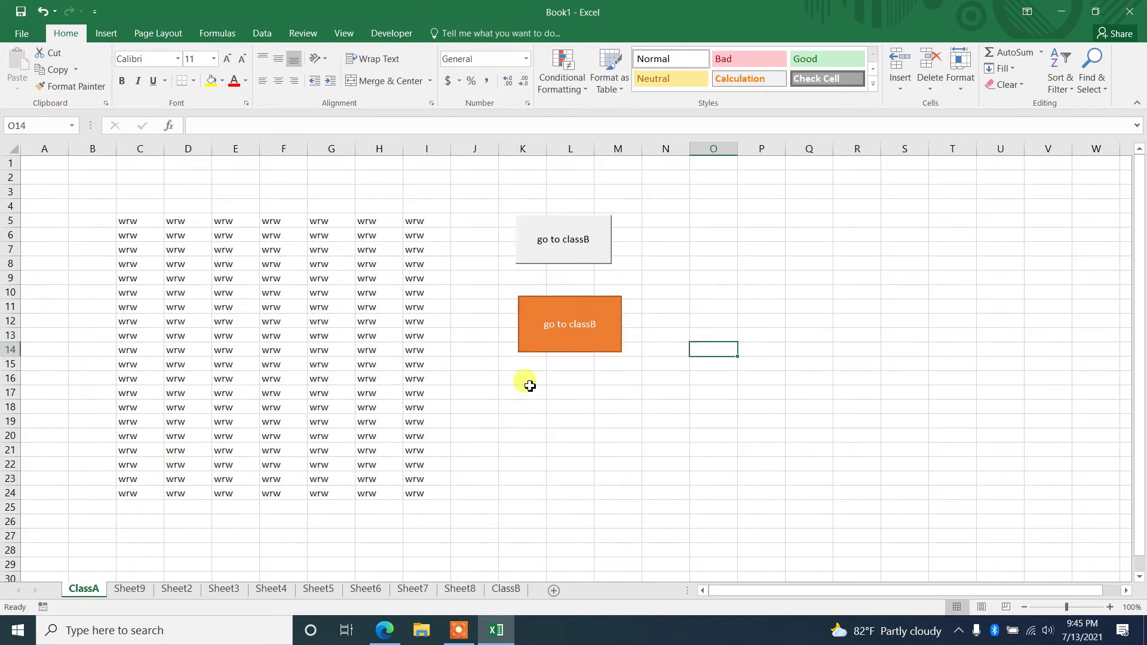
pyautogui.click(570, 323)
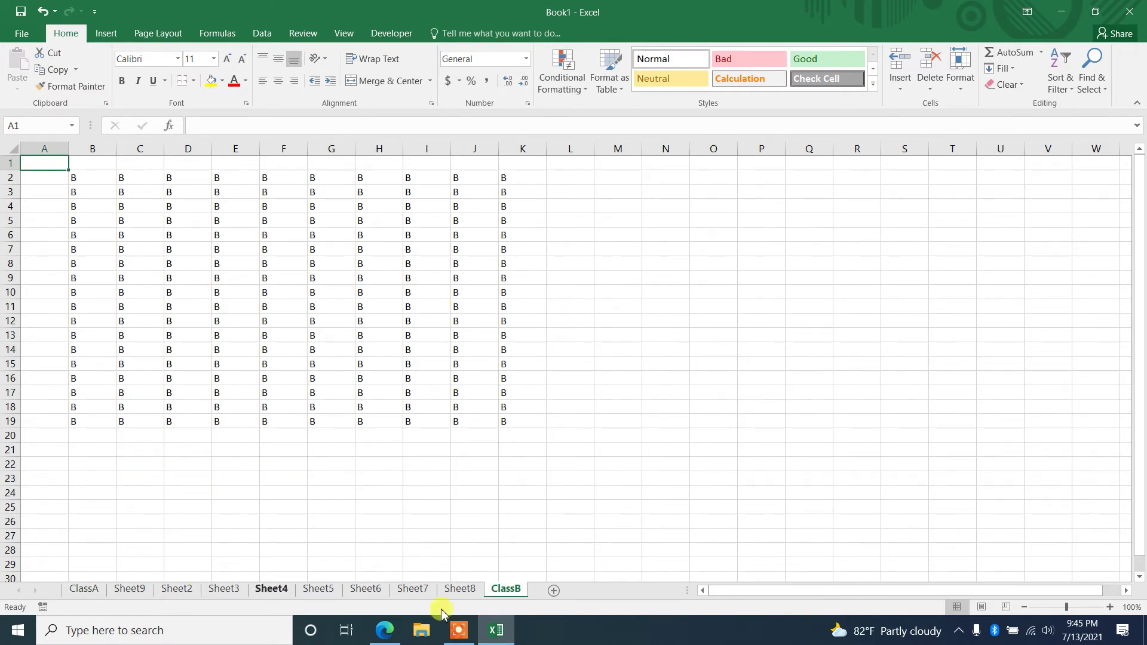
pyautogui.click(89, 590)
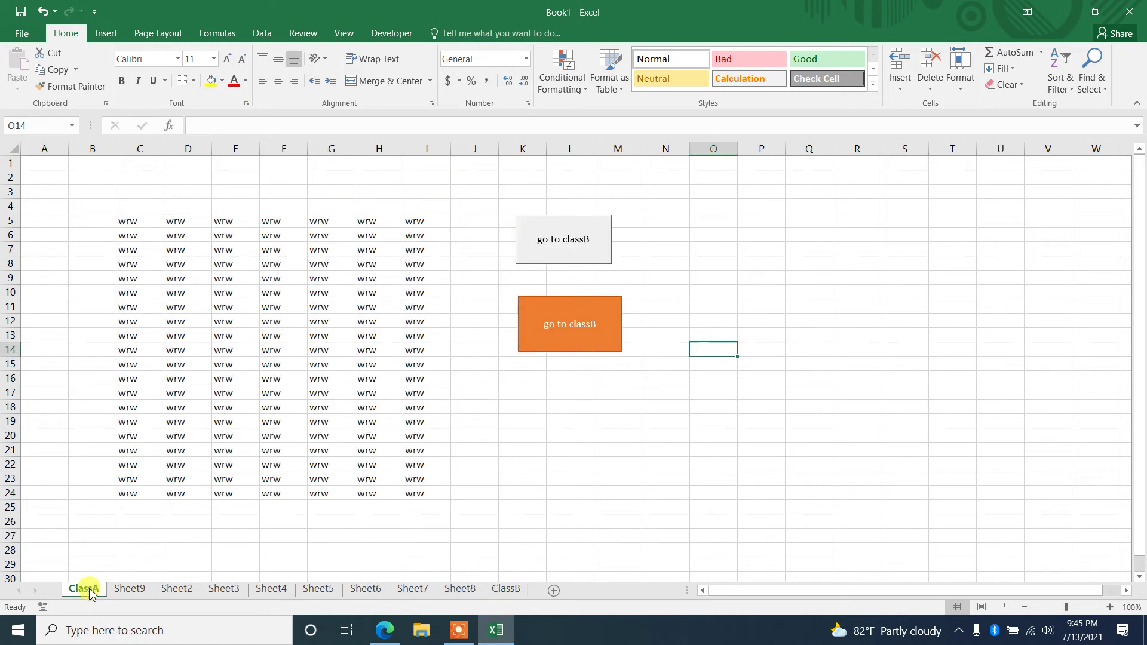
pyautogui.click(582, 326)
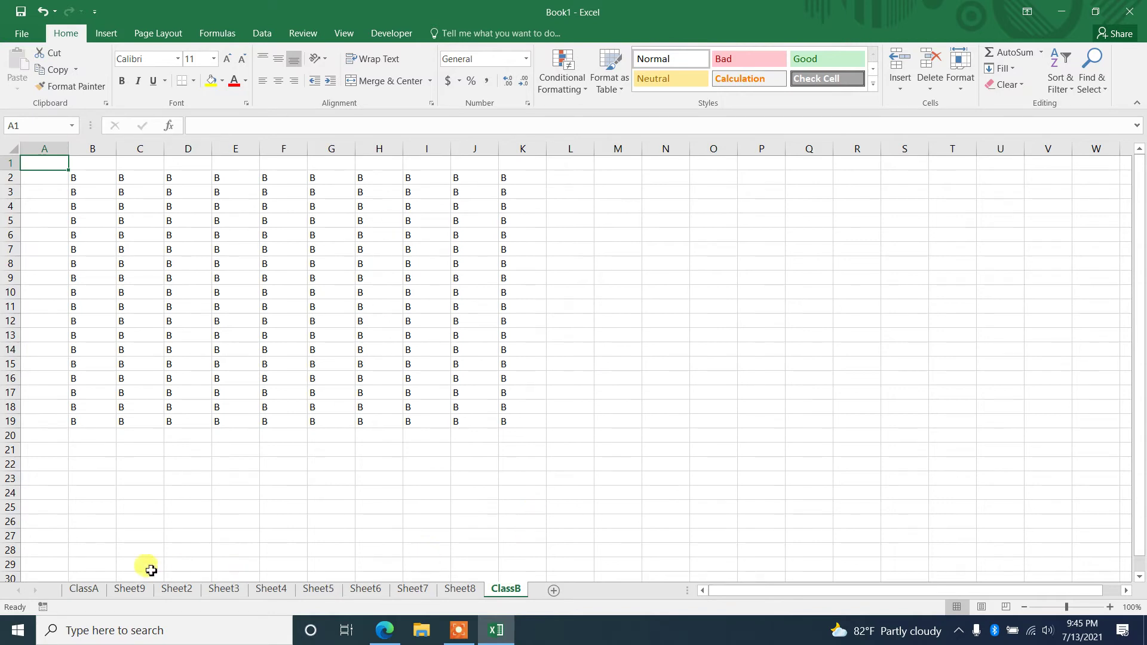
pyautogui.click(89, 589)
pyautogui.moveTo(565, 316)
pyautogui.click(576, 319)
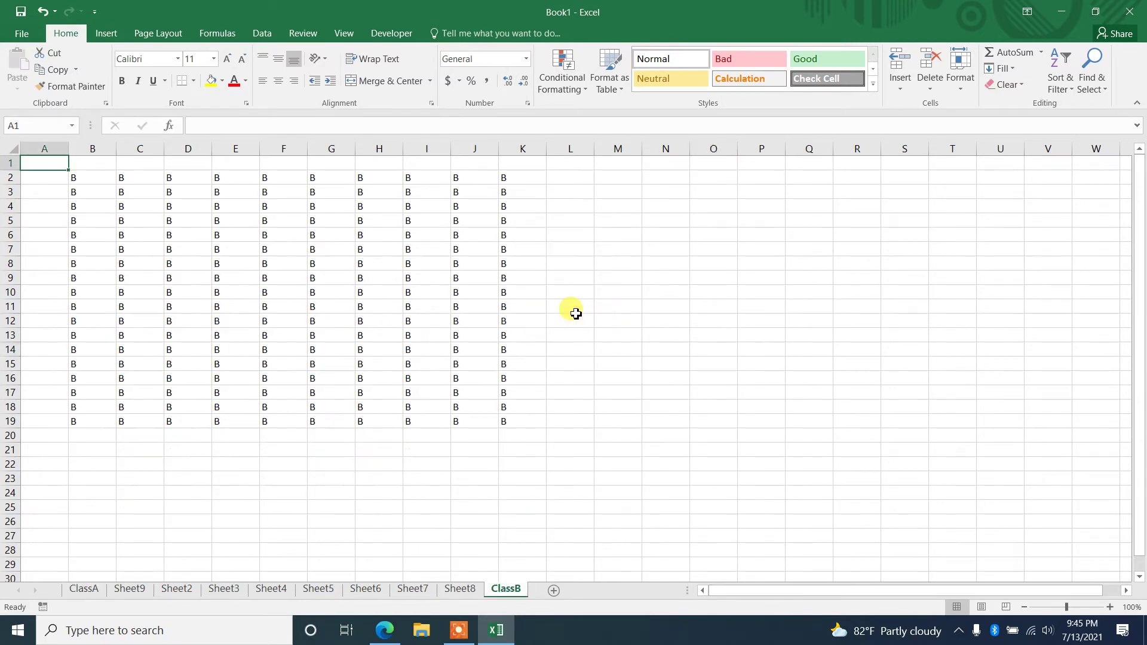
pyautogui.moveTo(84, 172); pyautogui.dragTo(571, 490)
pyautogui.click(474, 421)
# - Keep testing the ClassA–ClassB link, then toggle Design Mode on and off
pyautogui.click(87, 588)
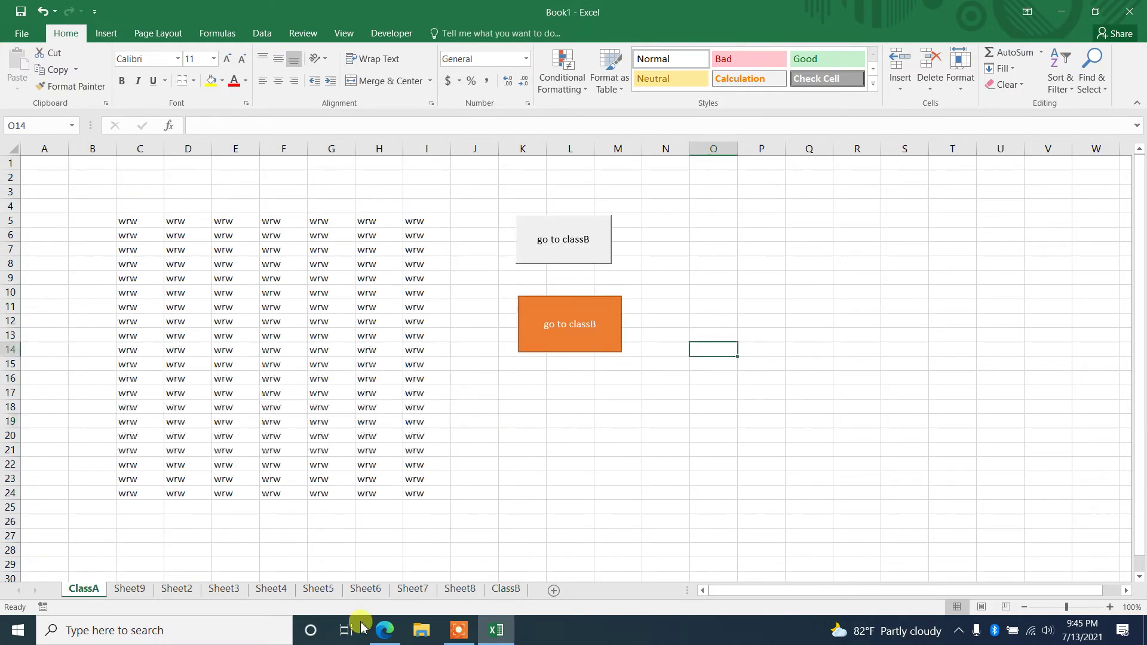
pyautogui.click(506, 590)
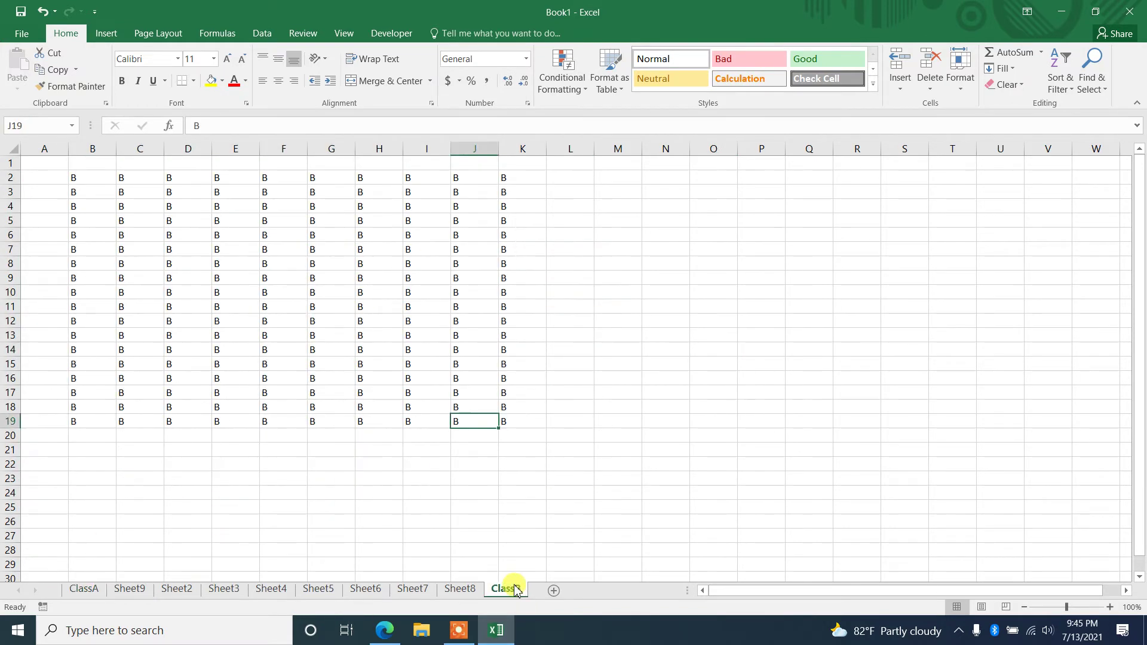
pyautogui.doubleClick(87, 589)
pyautogui.click(564, 330)
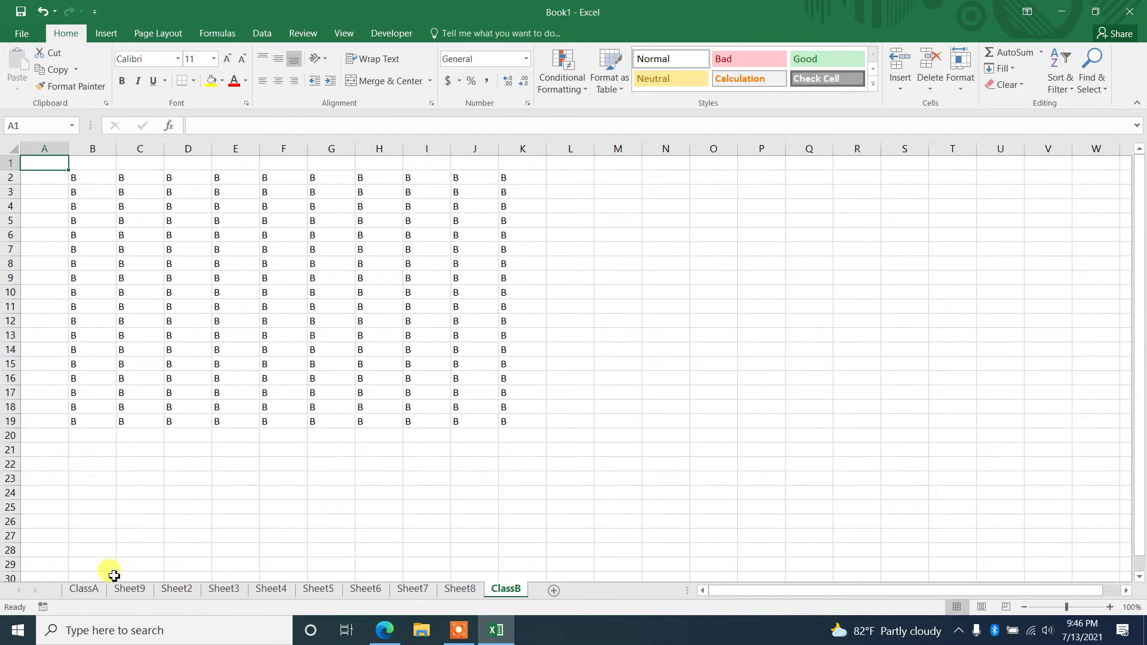
pyautogui.click(95, 591)
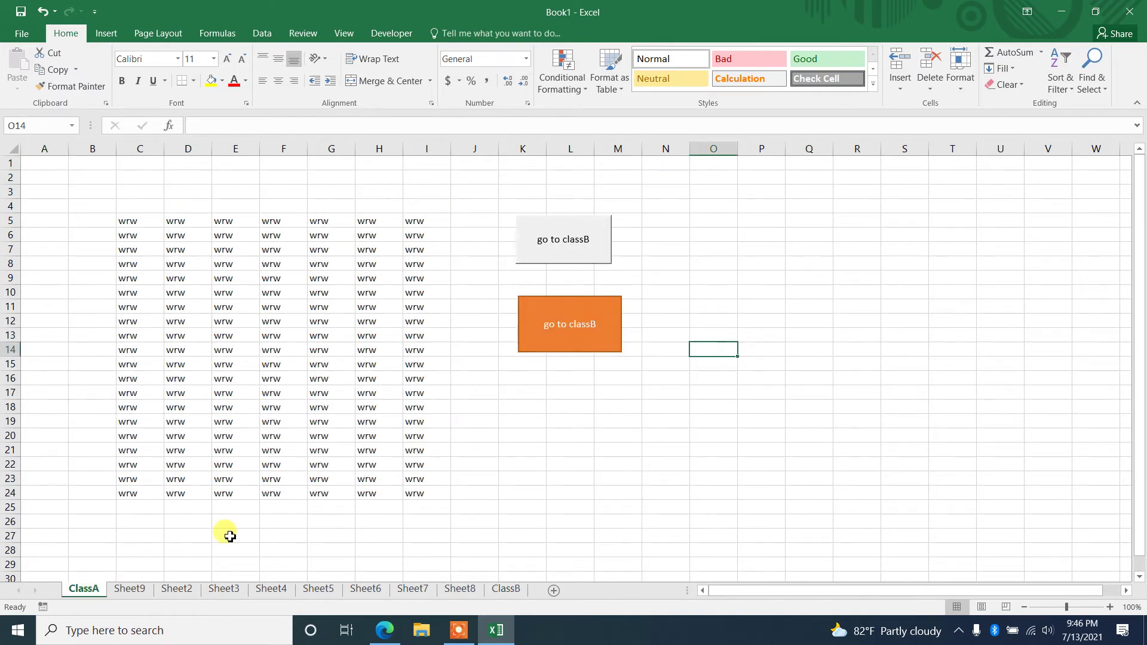
pyautogui.click(563, 234)
pyautogui.click(624, 235)
pyautogui.click(584, 256)
pyautogui.click(653, 246)
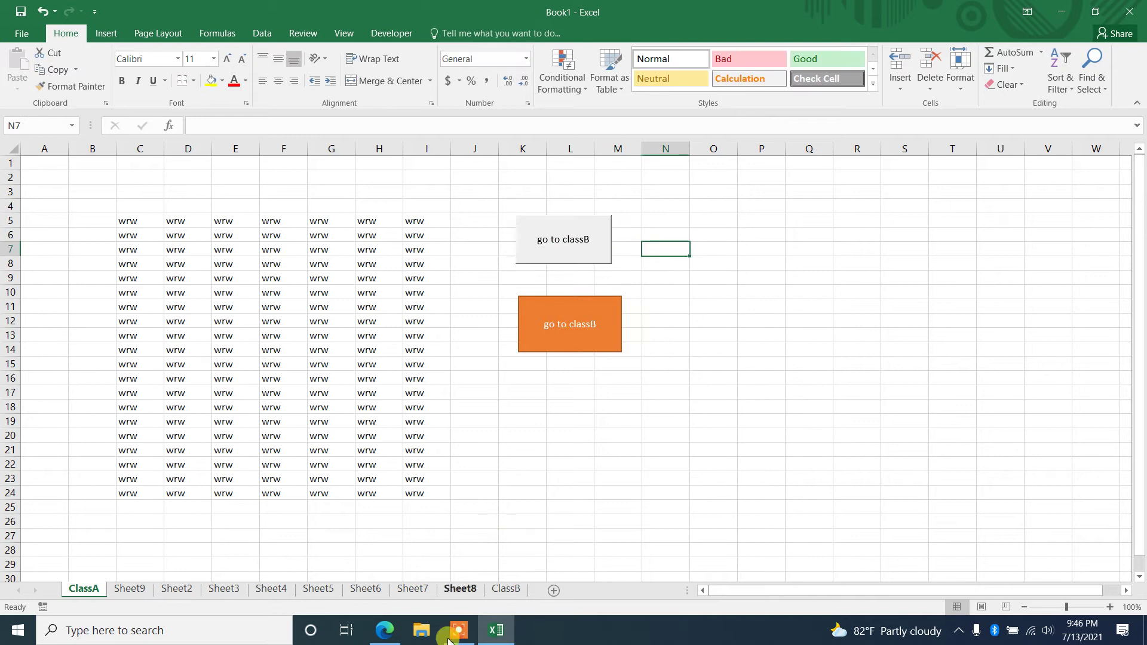
pyautogui.click(385, 630)
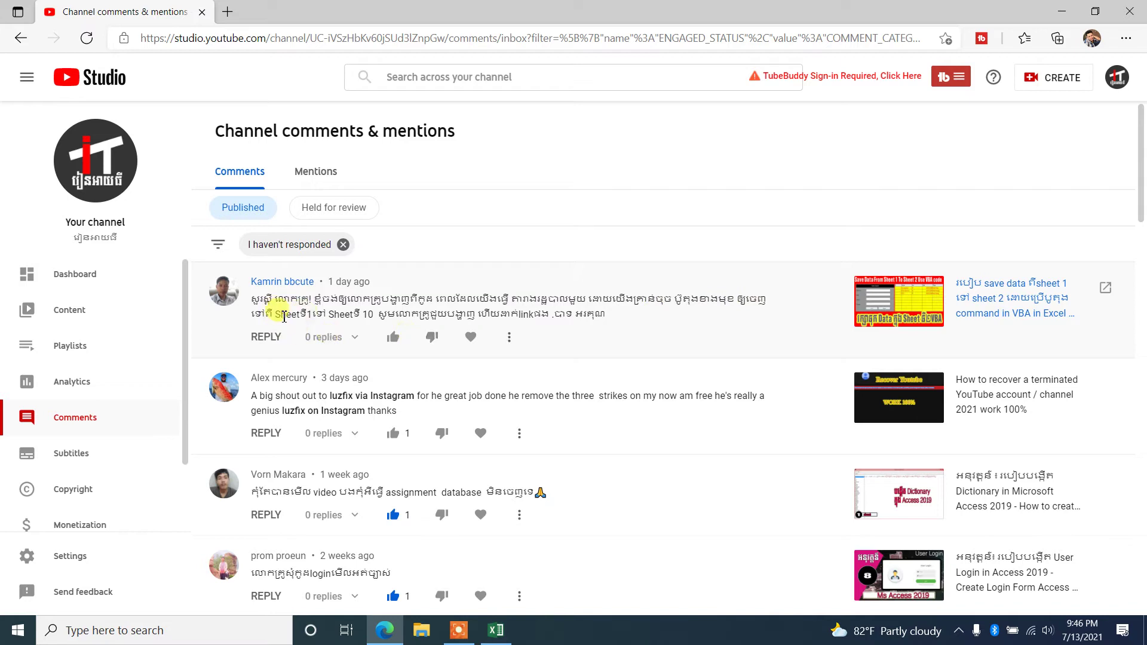
pyautogui.click(496, 630)
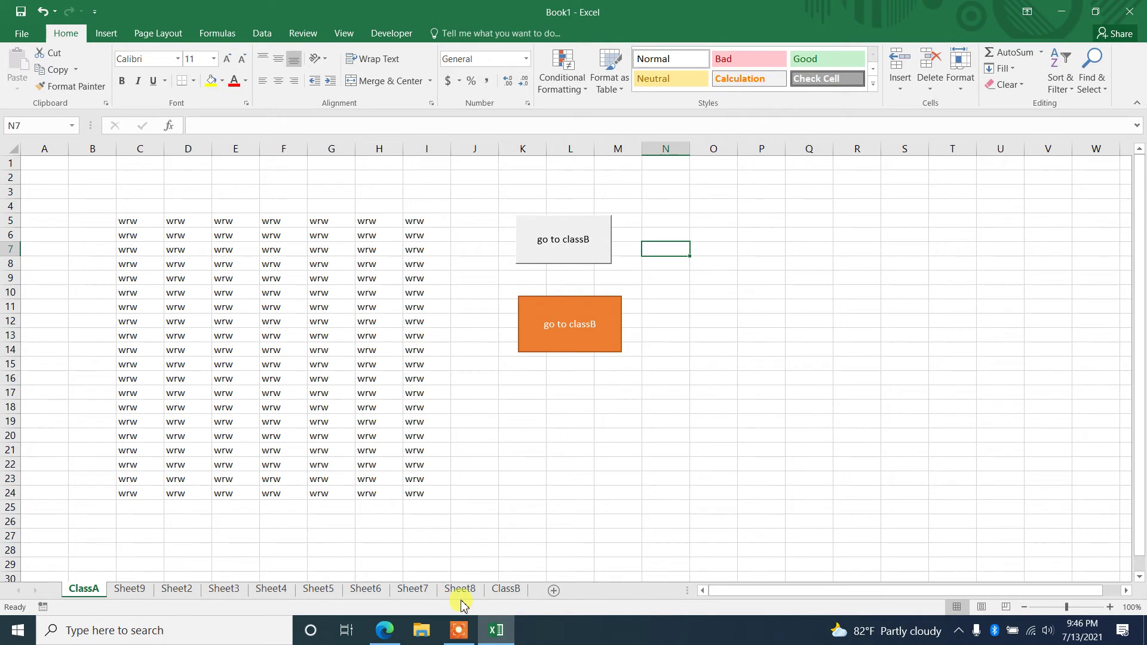
# - Check that the ClassB tab and the orange shape's link both reach ClassB, then return to ClassA
pyautogui.click(507, 590)
pyautogui.click(83, 588)
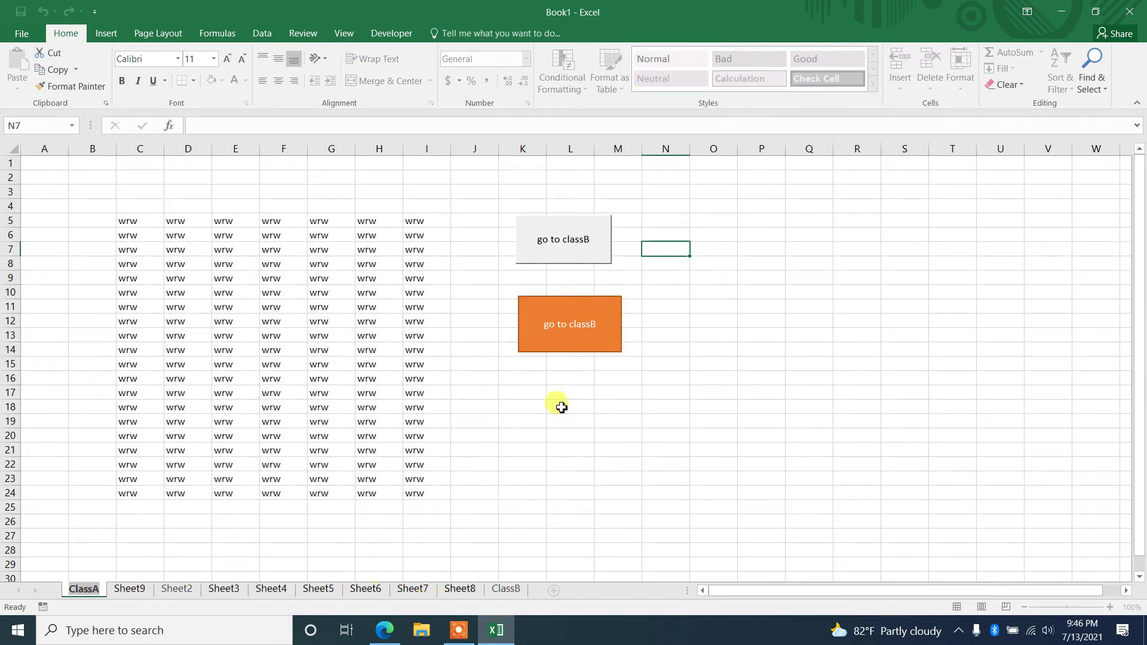
pyautogui.click(578, 331)
pyautogui.click(84, 590)
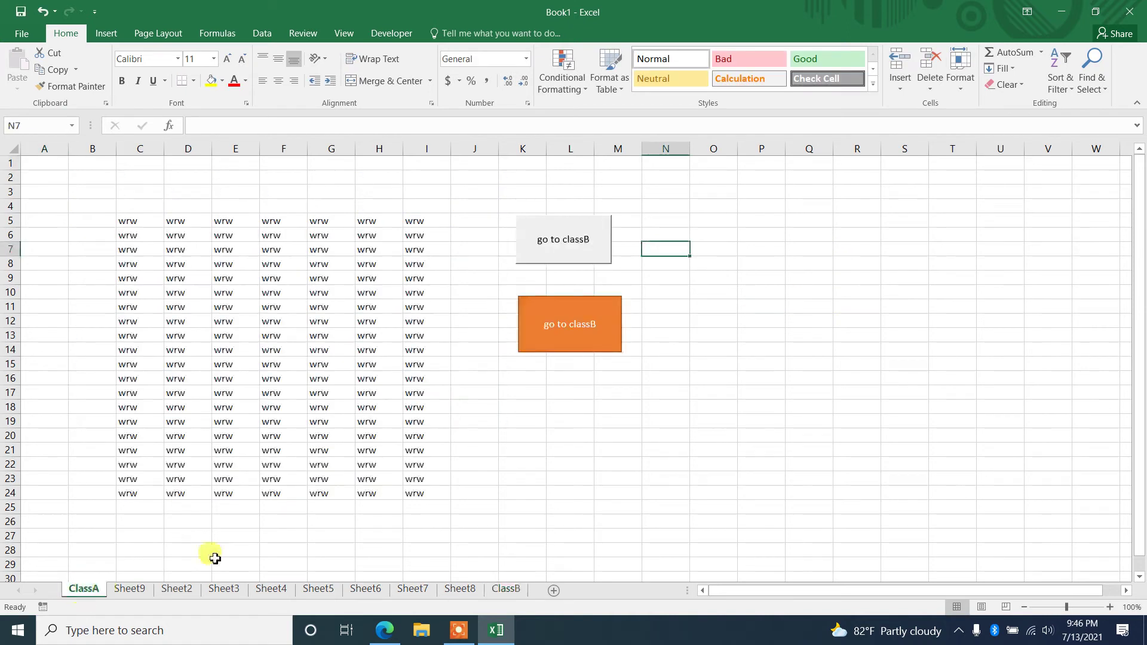
# - Widen the grey go to classB form button slightly to the right and reselect it
pyautogui.keyDown('ctrl'); pyautogui.click(606, 250); pyautogui.keyUp('ctrl')
pyautogui.moveTo(611, 241); pyautogui.dragTo(620, 241)
pyautogui.click(665, 266)
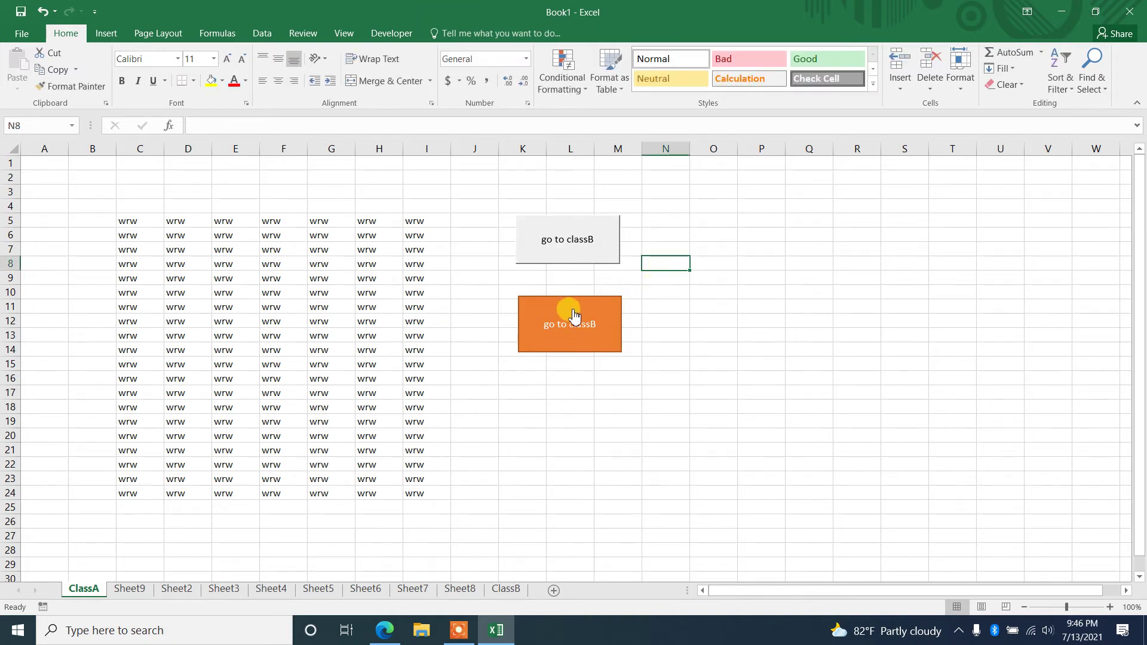
pyautogui.keyDown('ctrl'); pyautogui.click(578, 237); pyautogui.keyUp('ctrl')
pyautogui.click(655, 234)
pyautogui.keyDown('ctrl'); pyautogui.click(583, 237); pyautogui.keyUp('ctrl')
pyautogui.click(701, 263)
pyautogui.keyDown('ctrl'); pyautogui.click(578, 240); pyautogui.keyUp('ctrl')
# - Browse the Format and Developer ribbon options with the grey form button selected
pyautogui.click(450, 34)
pyautogui.click(394, 33)
pyautogui.click(747, 248)
pyautogui.keyDown('ctrl'); pyautogui.click(587, 240); pyautogui.keyUp('ctrl')
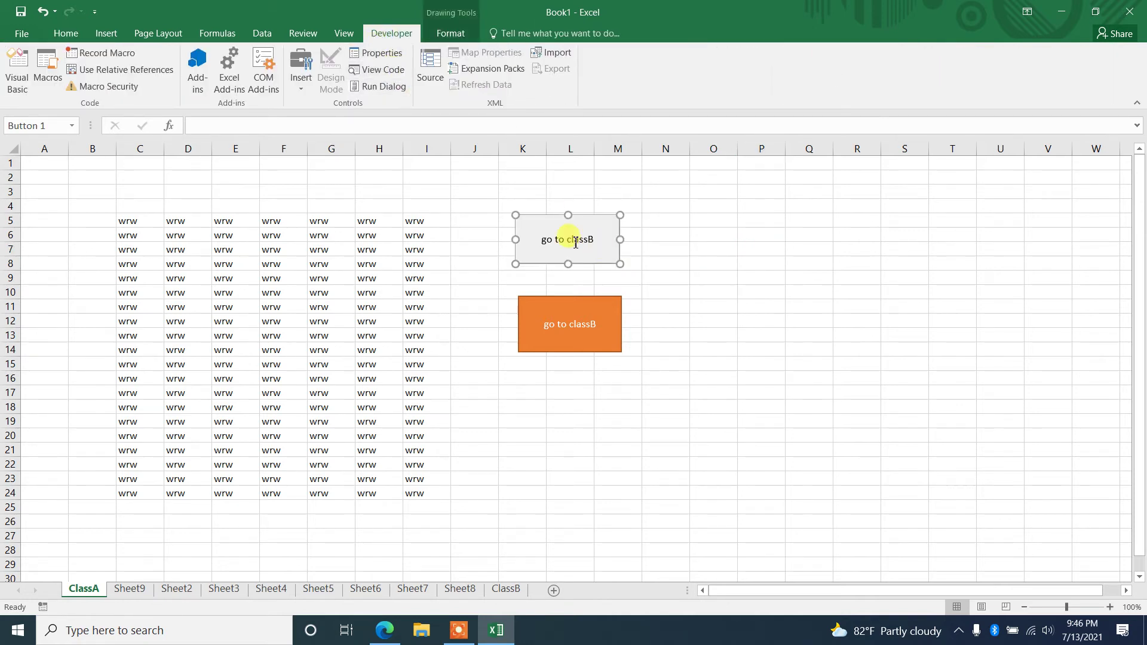
# - Open the grey button's empty Button1_Click code in Module1, then pick ThisWorkbook in the project
pyautogui.click(386, 70)
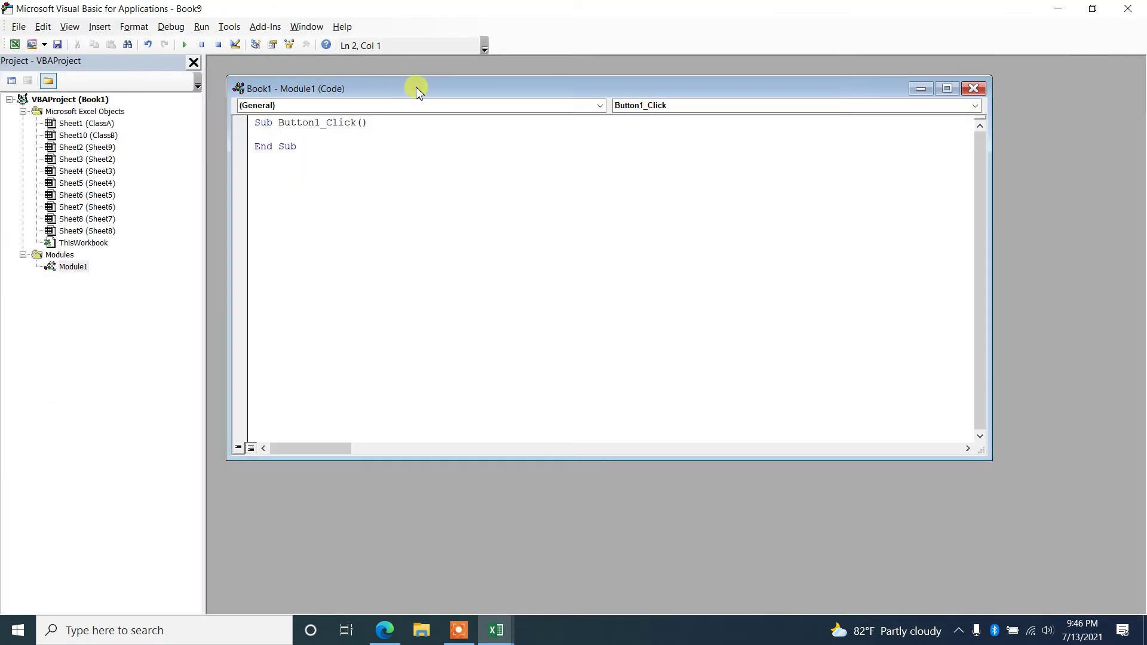
pyautogui.doubleClick(284, 124)
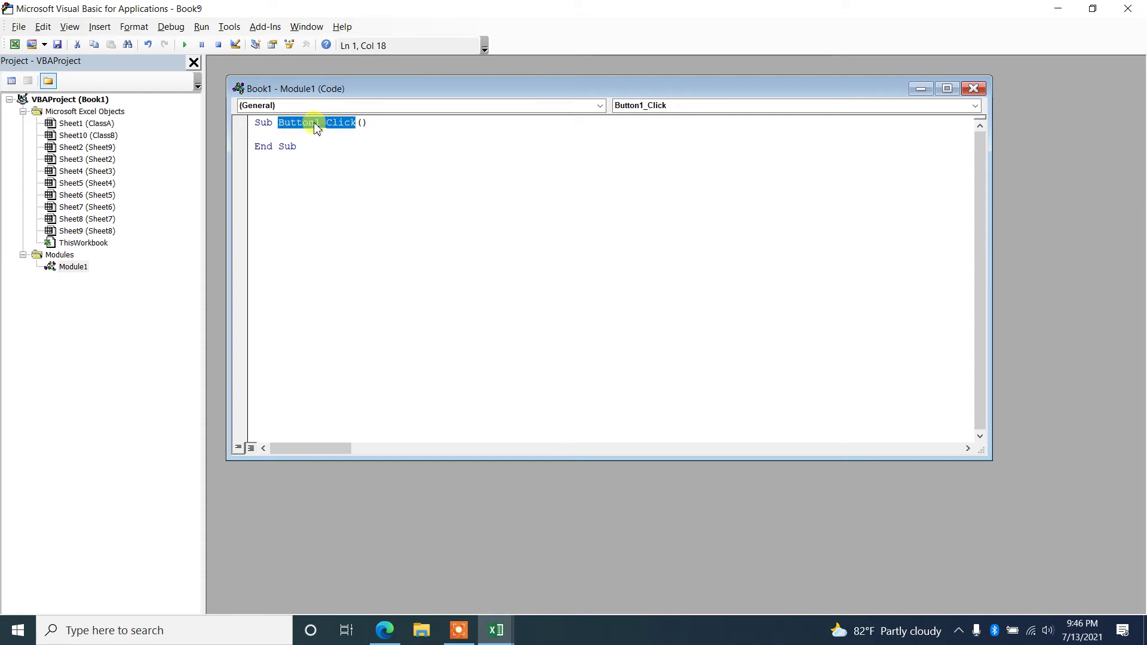
pyautogui.click(307, 136)
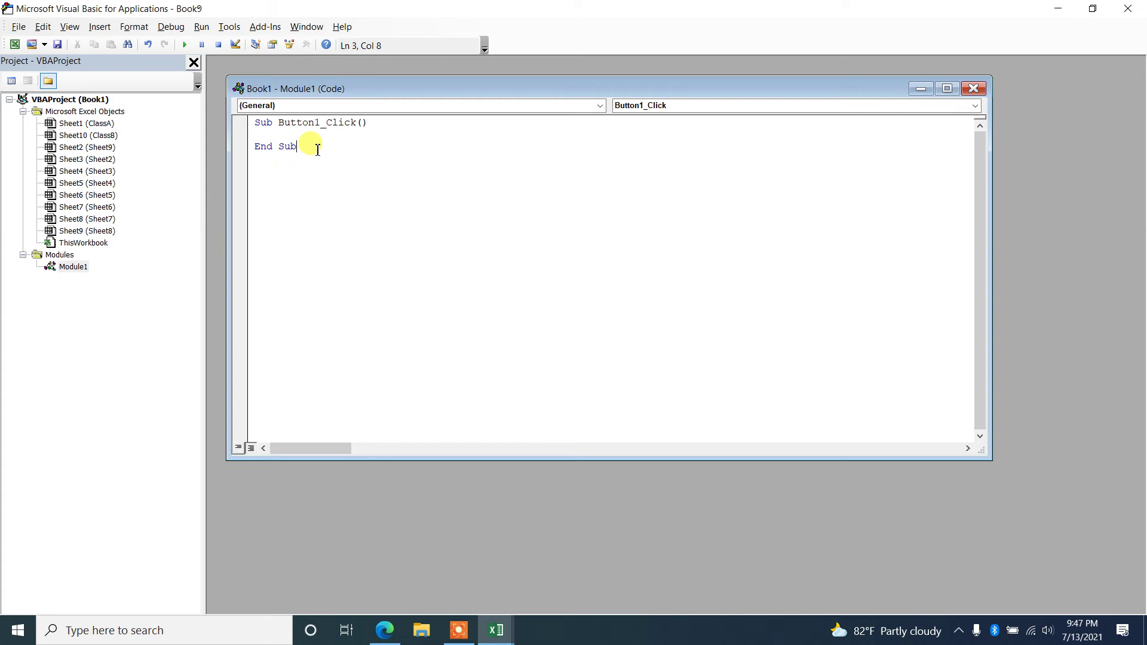
pyautogui.click(256, 171)
pyautogui.click(79, 245)
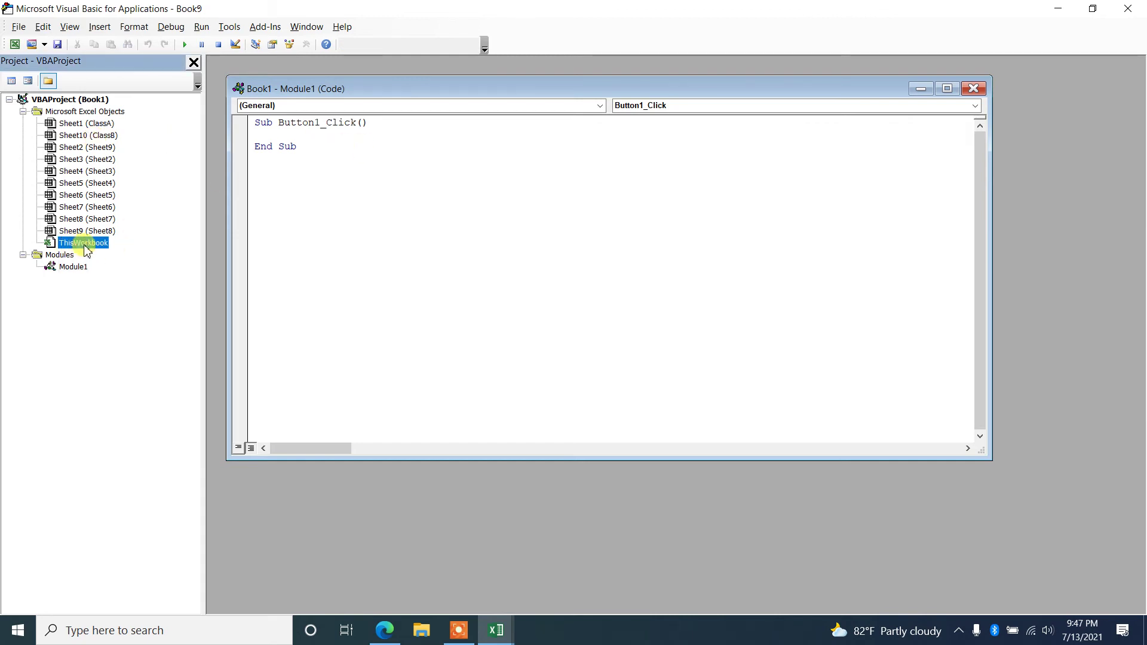
# - Open the ThisWorkbook code module and reposition its window in the editor
pyautogui.doubleClick(85, 245)
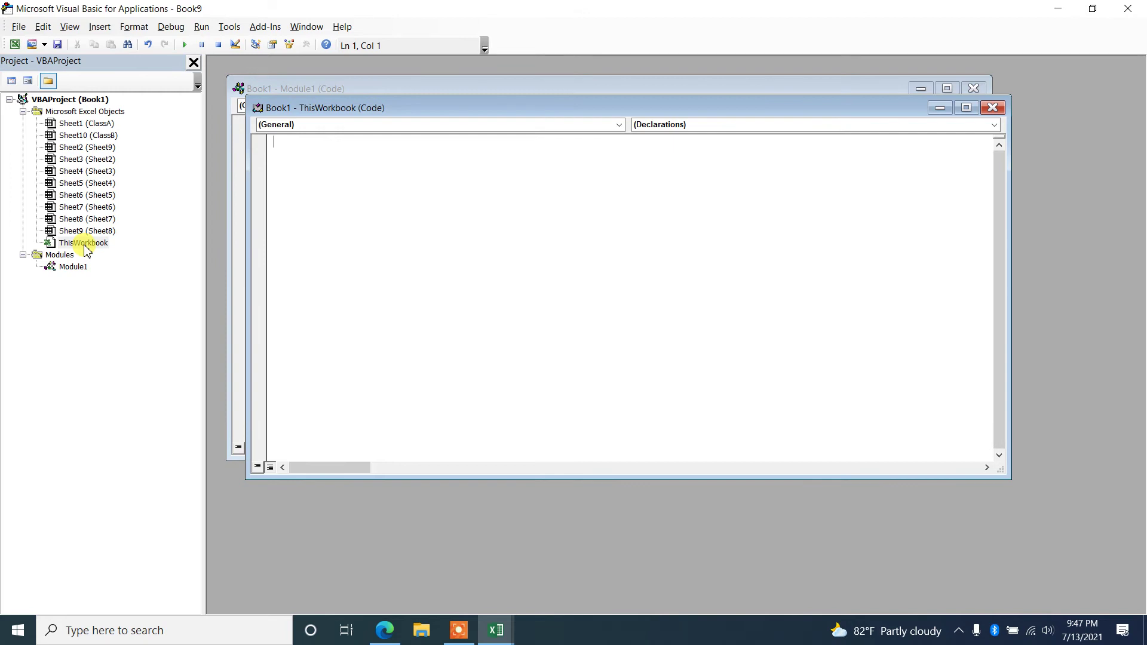
pyautogui.click(992, 107)
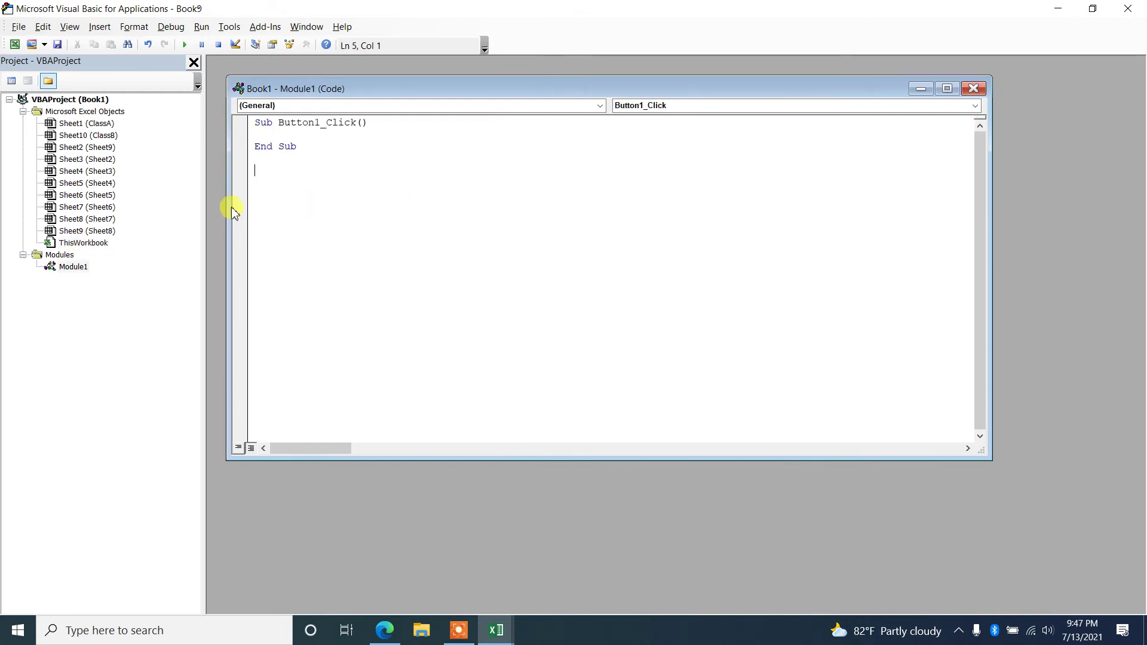
pyautogui.doubleClick(102, 241)
pyautogui.moveTo(368, 107); pyautogui.dragTo(462, 130)
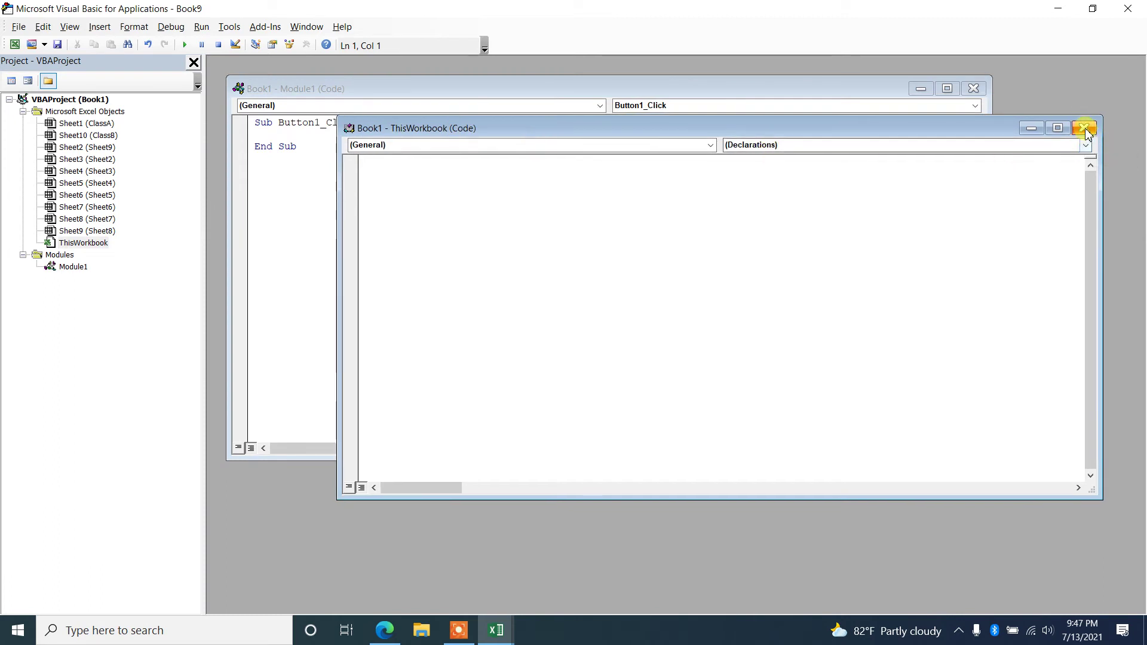
pyautogui.click(710, 145)
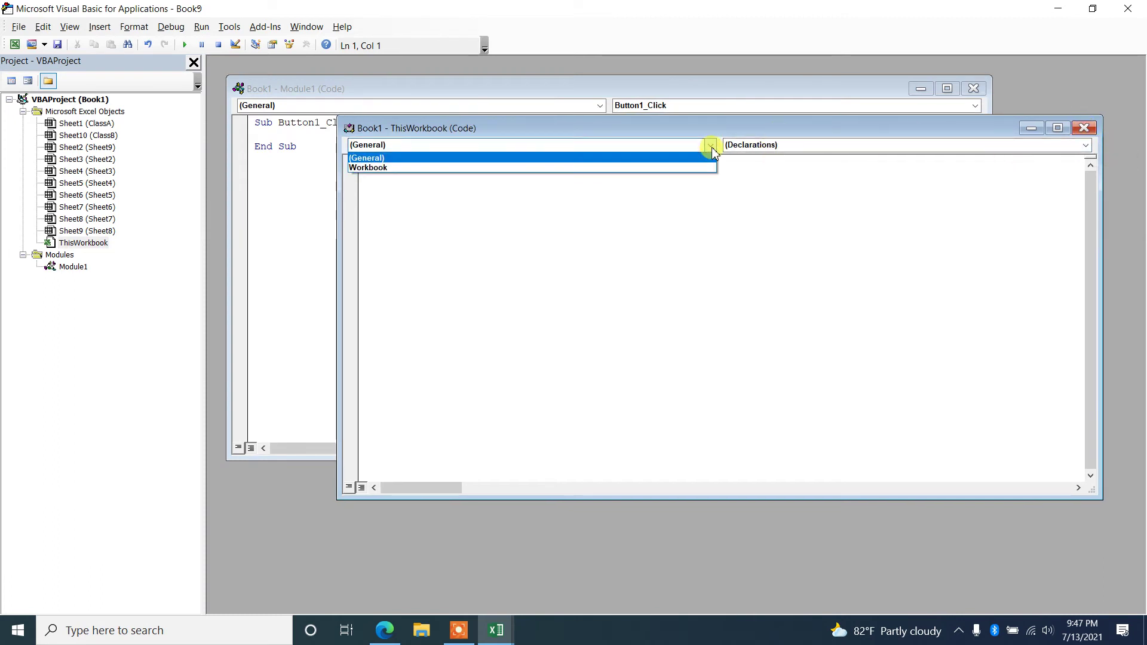
pyautogui.click(839, 196)
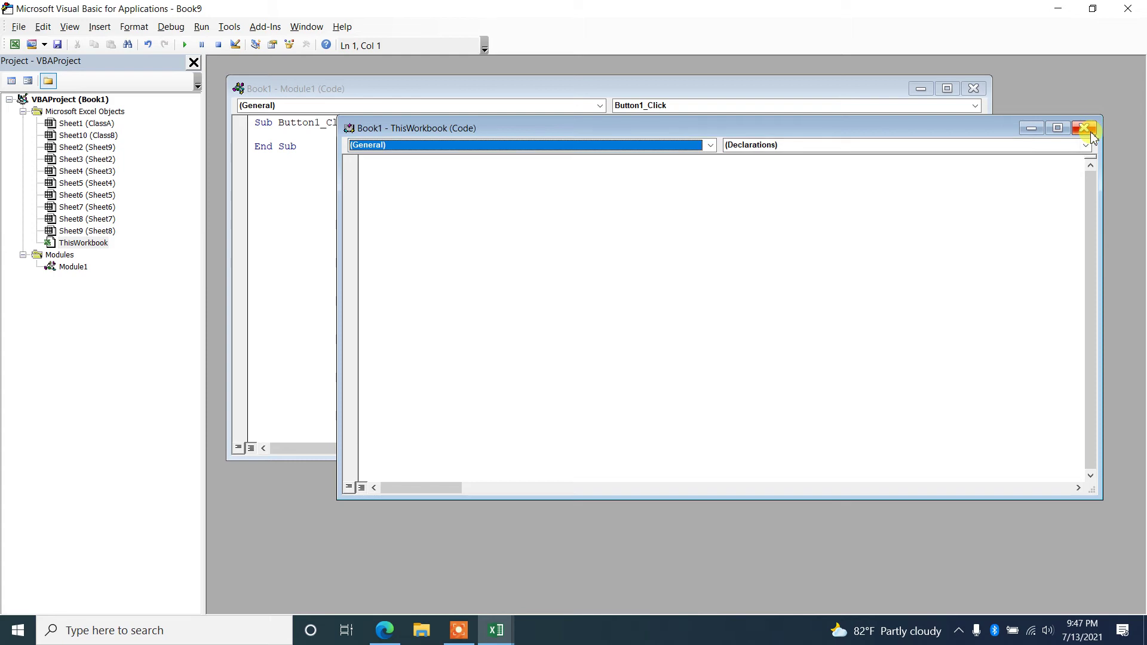
pyautogui.click(1083, 128)
pyautogui.click(599, 105)
pyautogui.click(84, 244)
pyautogui.doubleClick(85, 244)
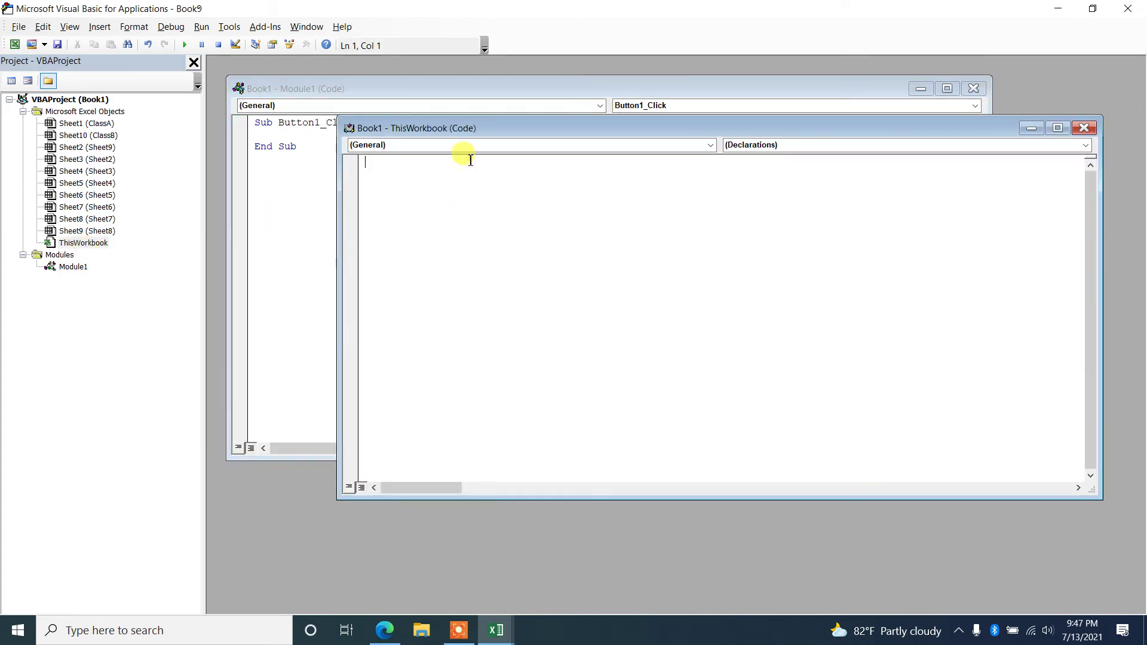
# - Add a Workbook_Open procedure containing Worksheets("ClassB").Activate
pyautogui.click(711, 145)
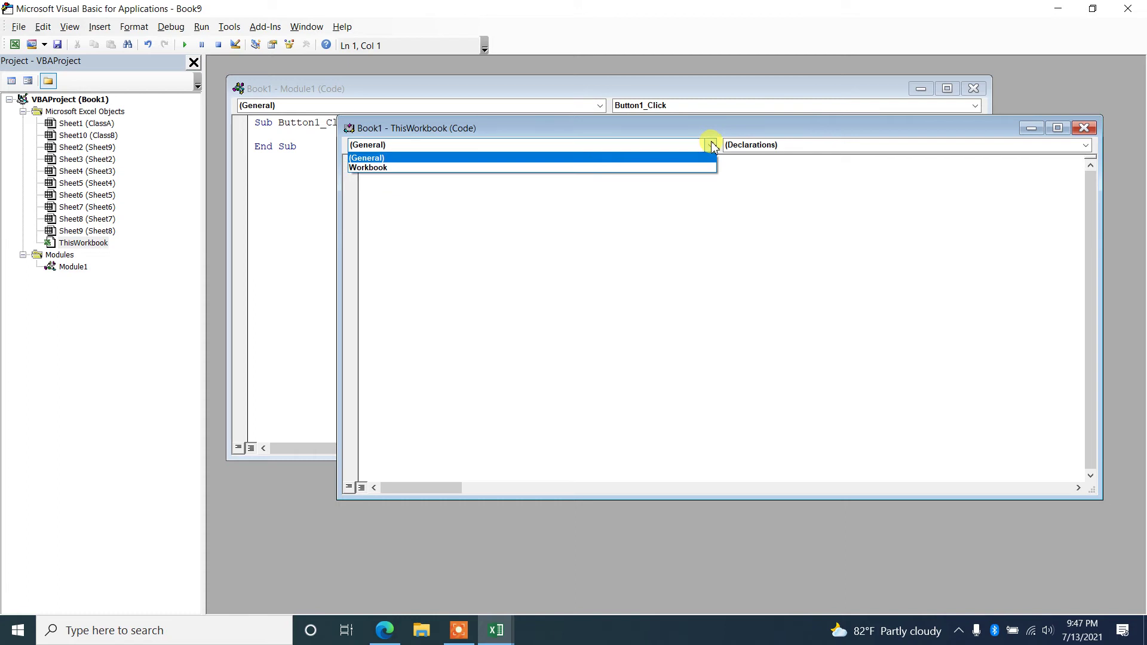
pyautogui.click(453, 168)
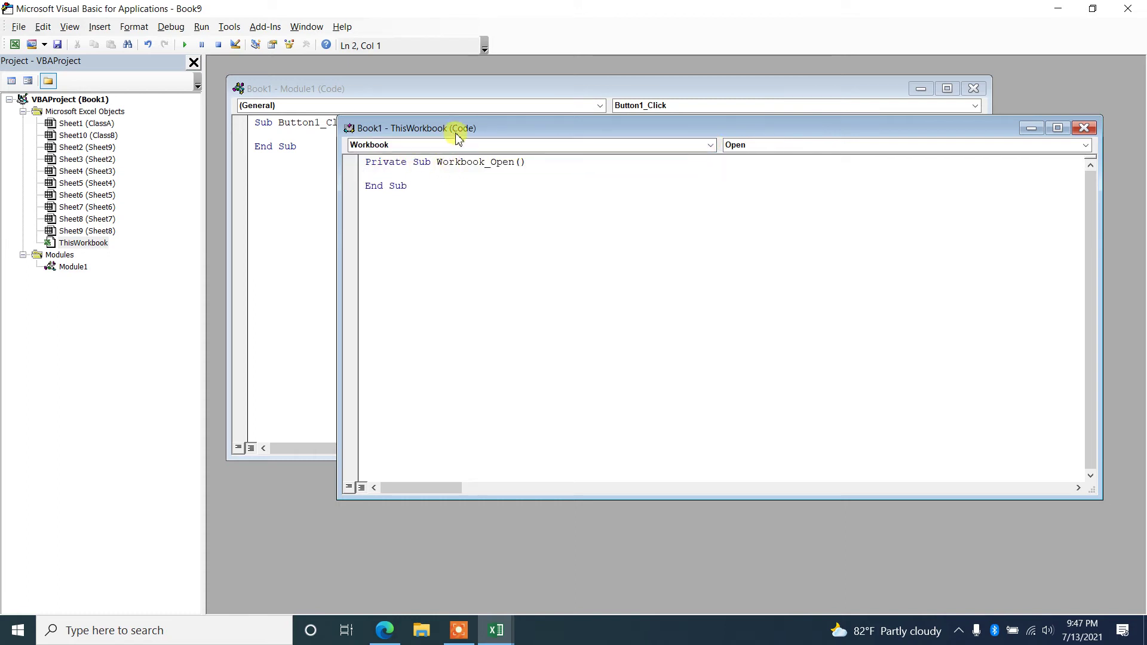
pyautogui.moveTo(455, 130); pyautogui.dragTo(454, 183)
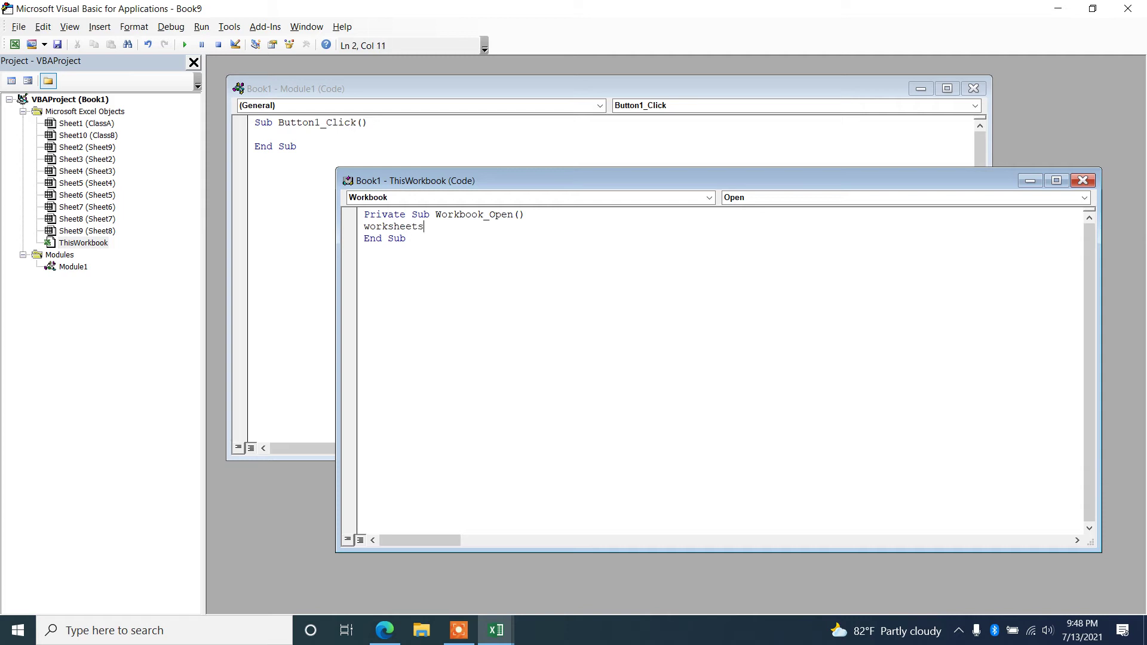
pyautogui.write('worksheets(')
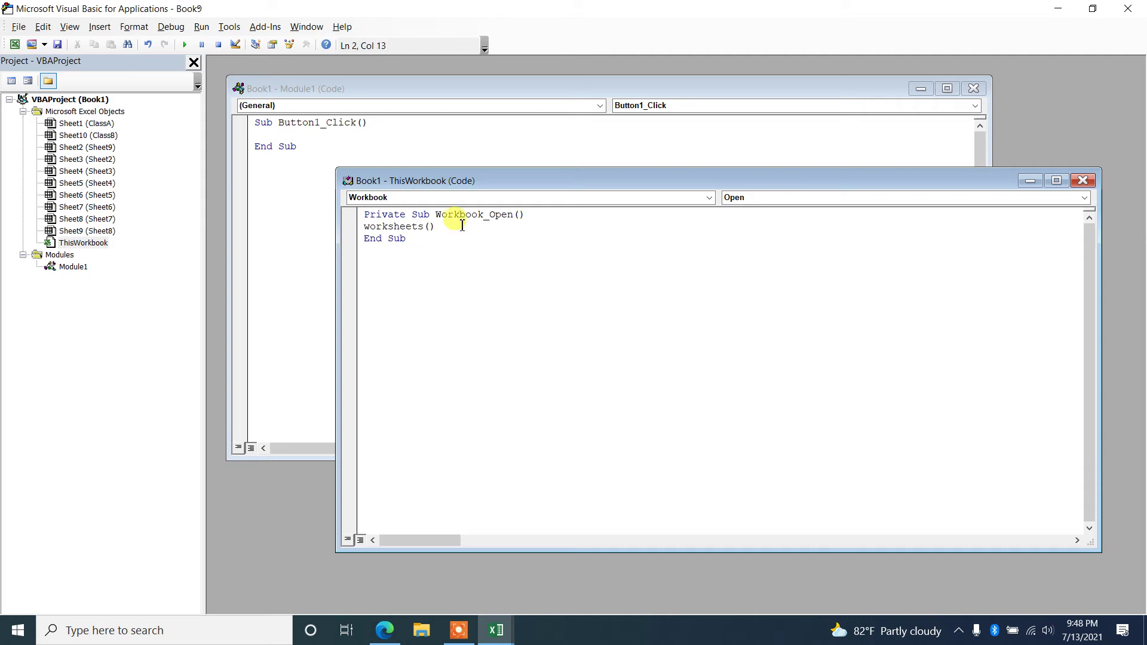
pyautogui.write('.activate')
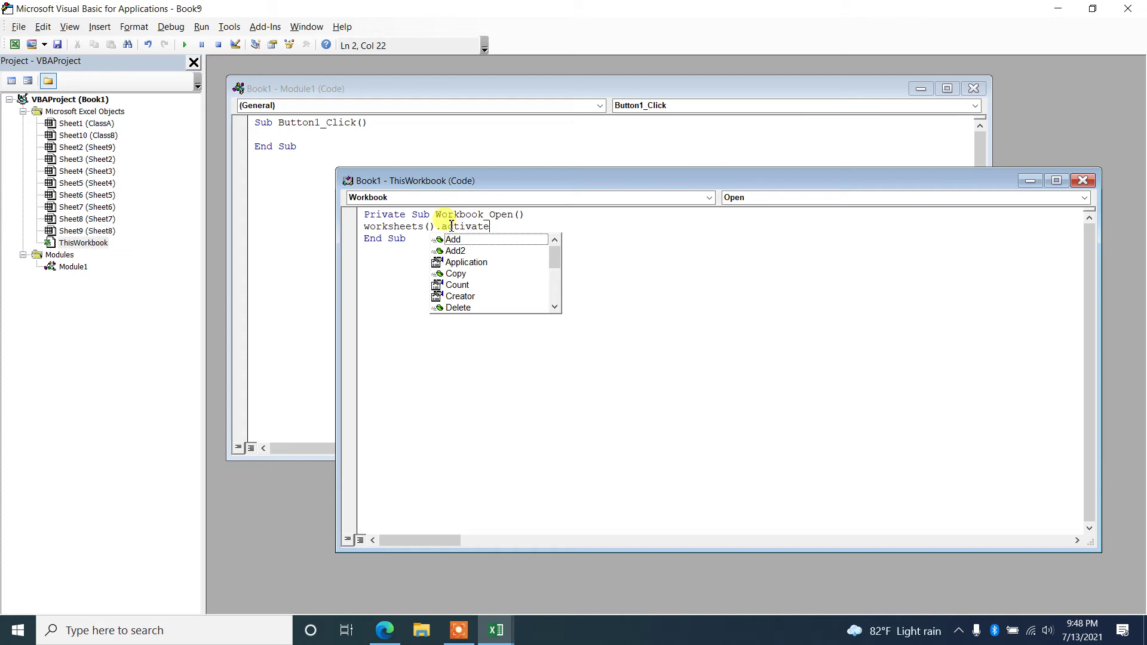
pyautogui.click(431, 226)
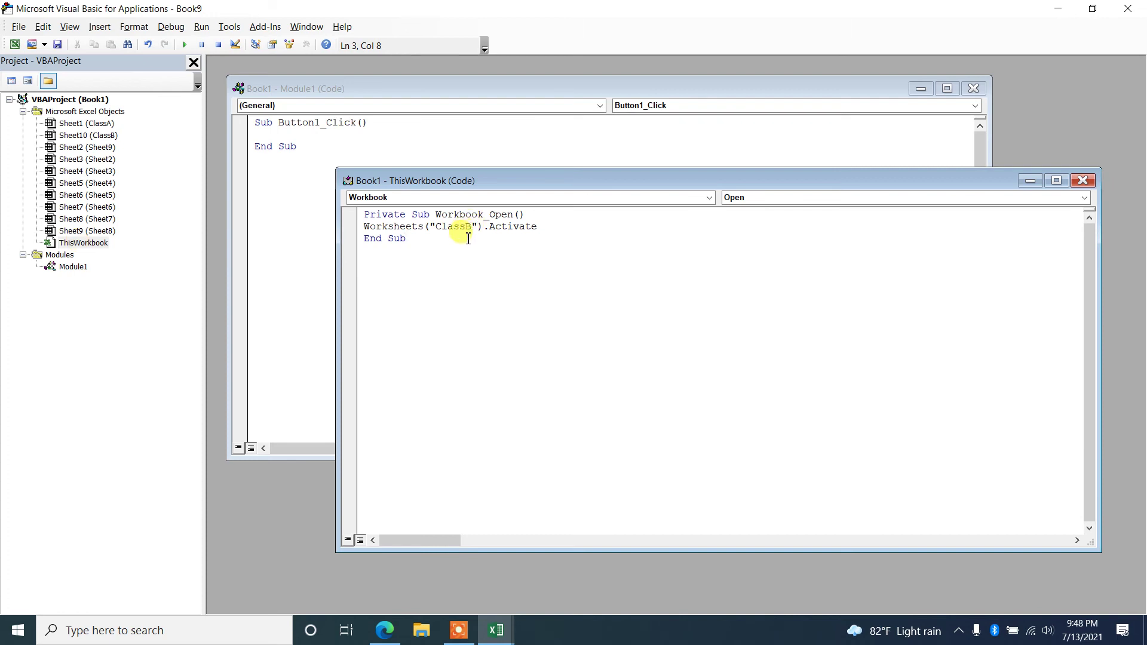
# - Close the ThisWorkbook and Module1 code windows and the VBA editor
pyautogui.click(1083, 180)
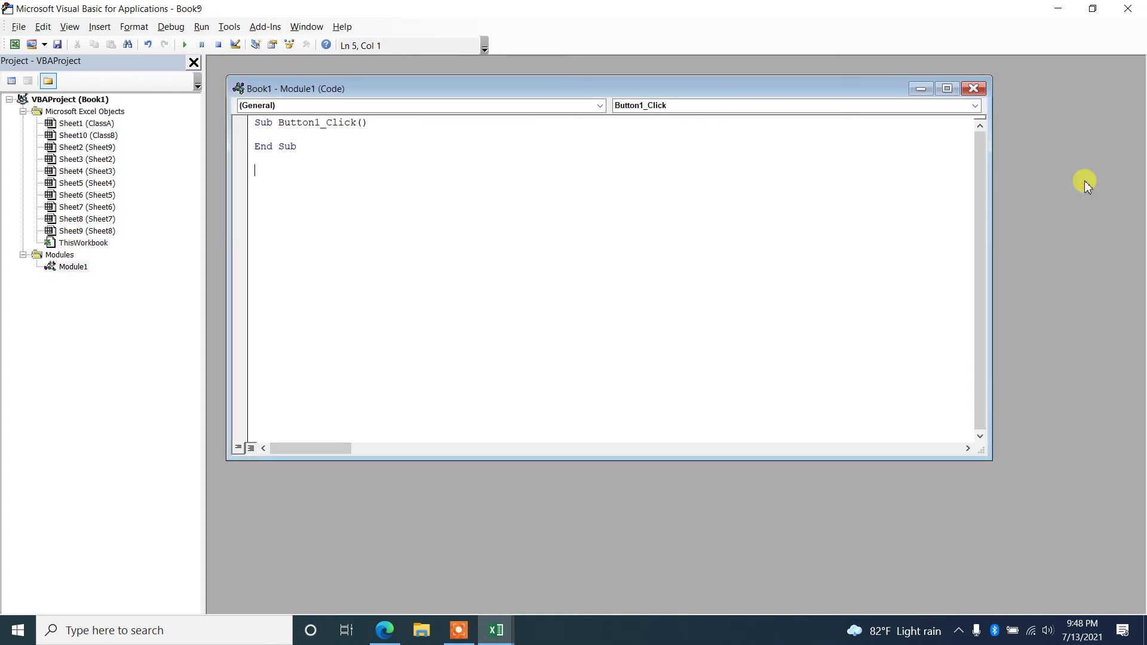
pyautogui.click(974, 88)
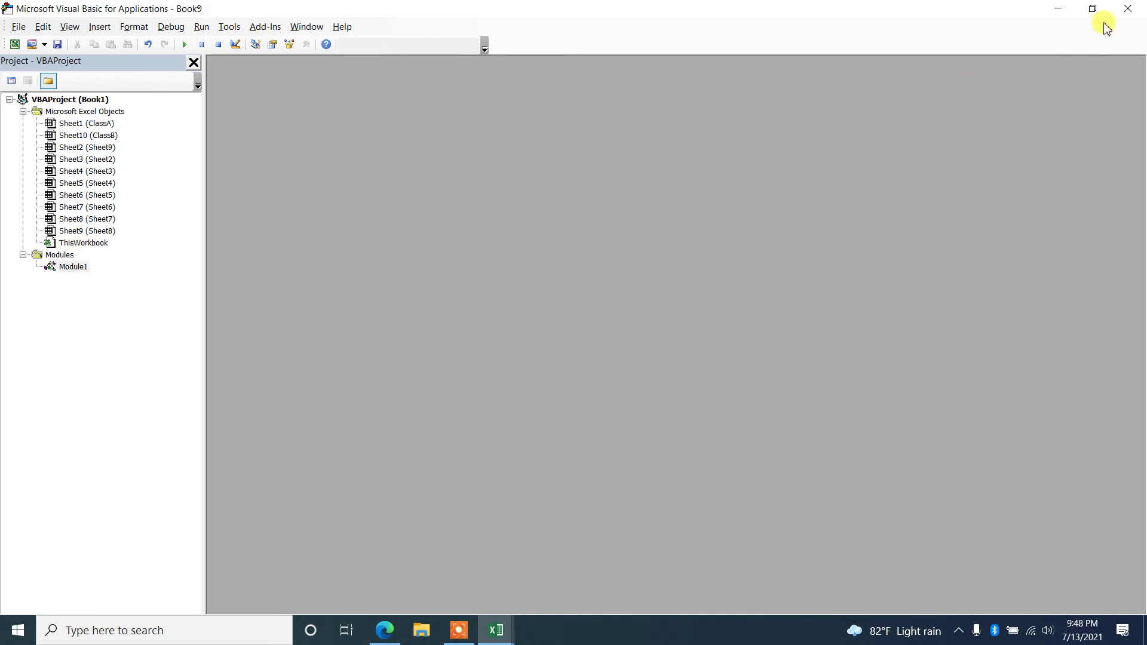
pyautogui.click(1128, 8)
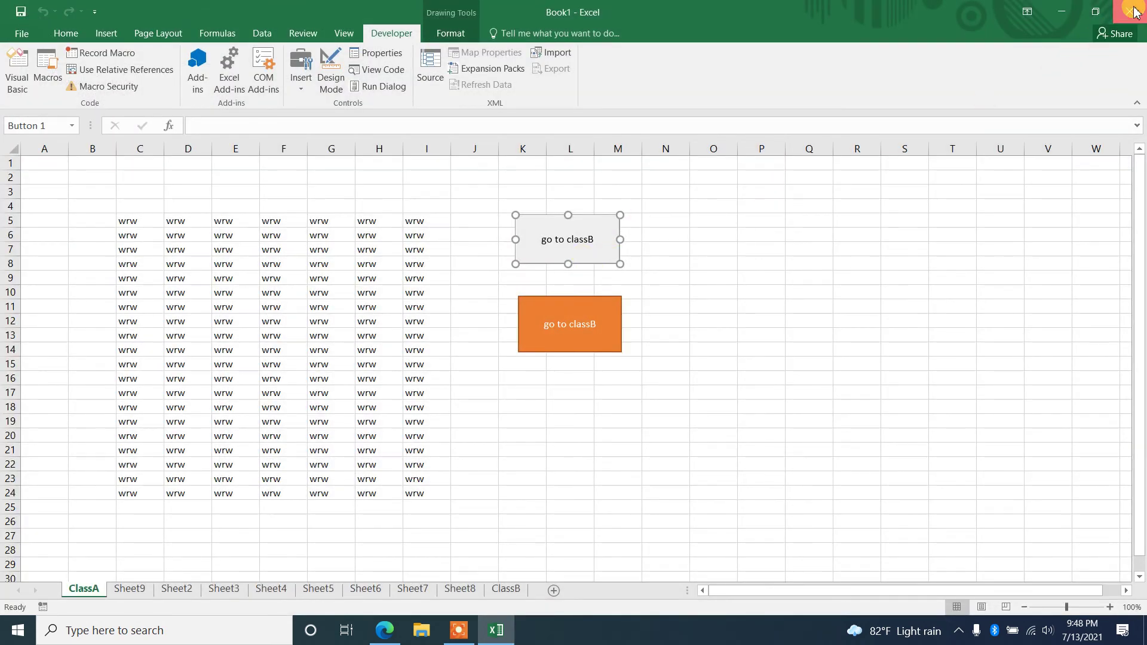
# - Close Excel, saving the workbook as ex in Excel Macro-Enabled Workbook (*.xlsm) format
pyautogui.click(1129, 11)
pyautogui.click(512, 329)
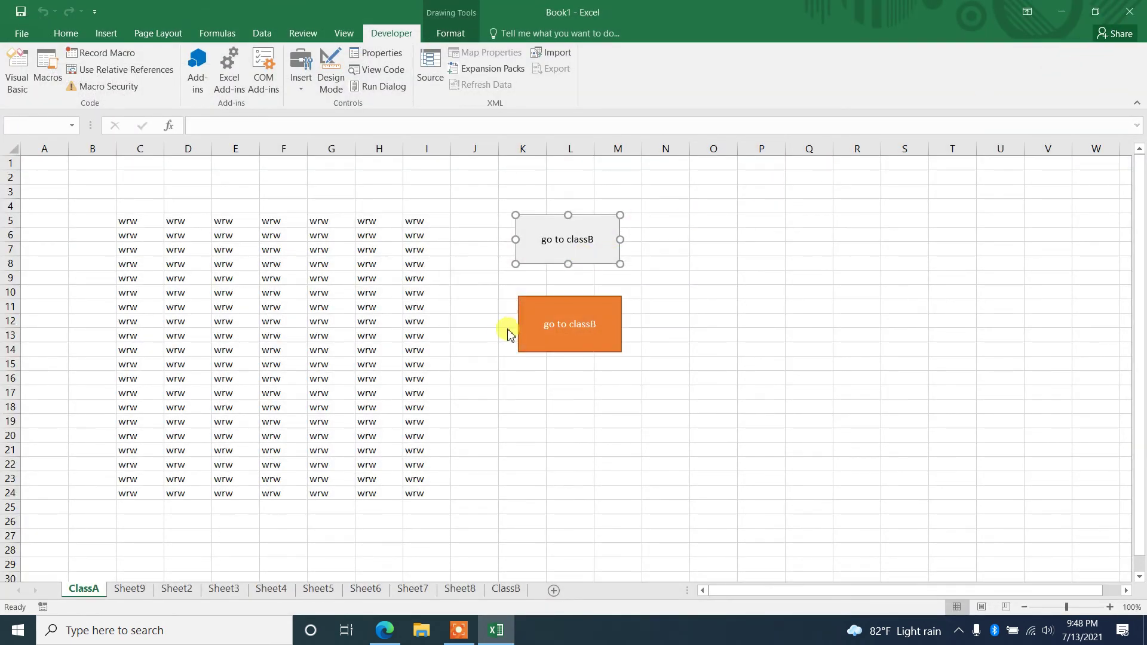
pyautogui.click(276, 275)
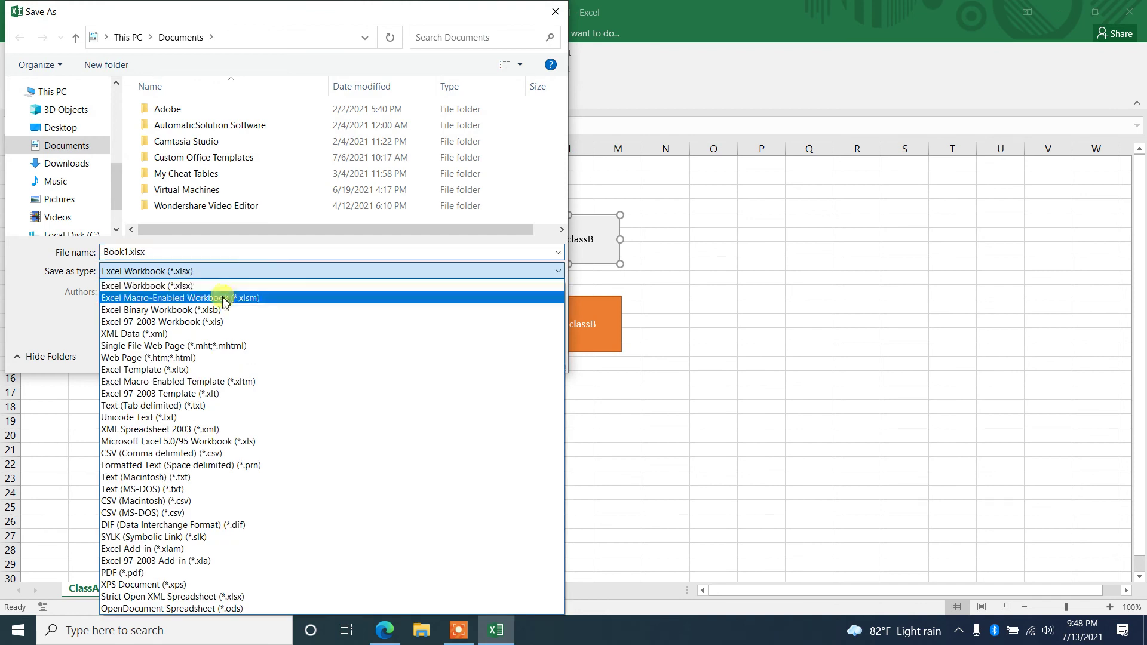
pyautogui.click(174, 298)
pyautogui.doubleClick(174, 251)
pyautogui.press('BackSpace')
pyautogui.write('ex')
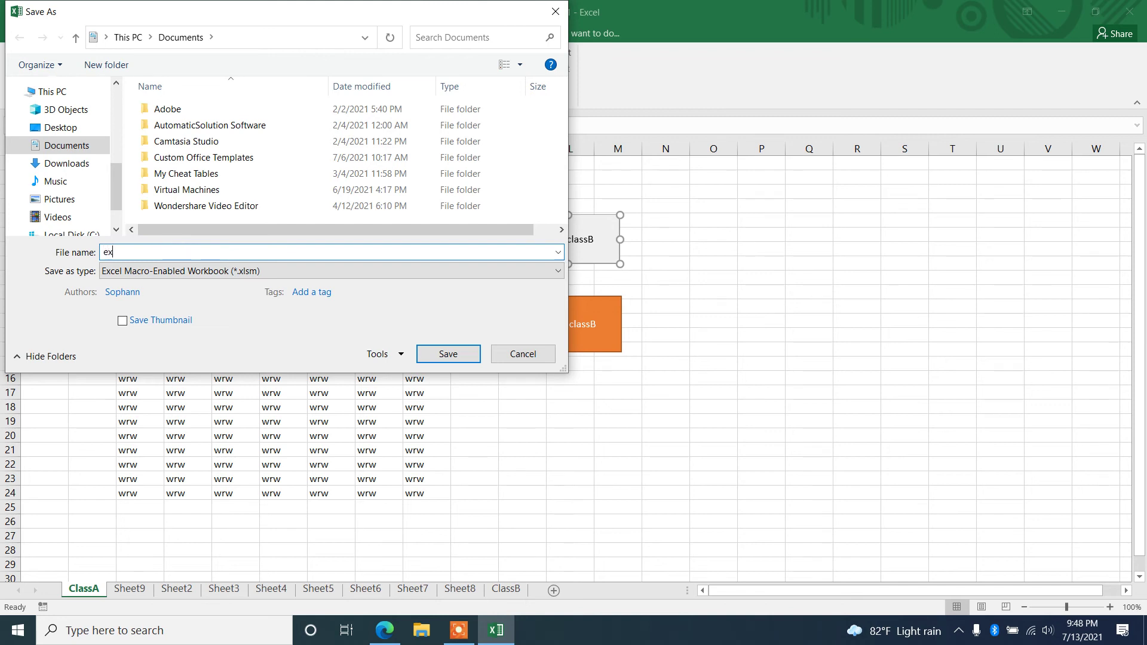
pyautogui.press('Return')
pyautogui.hotkey('alt', 'F4')
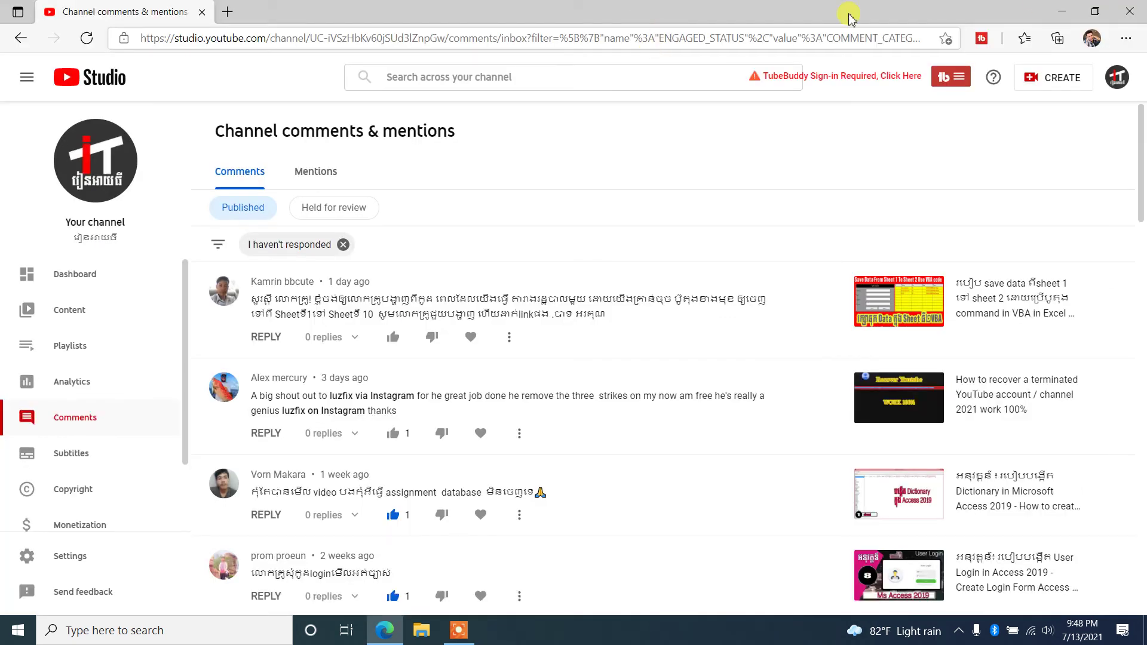
# - Minimize the browser and open ex.xlsm from This PC > Documents
pyautogui.click(1063, 11)
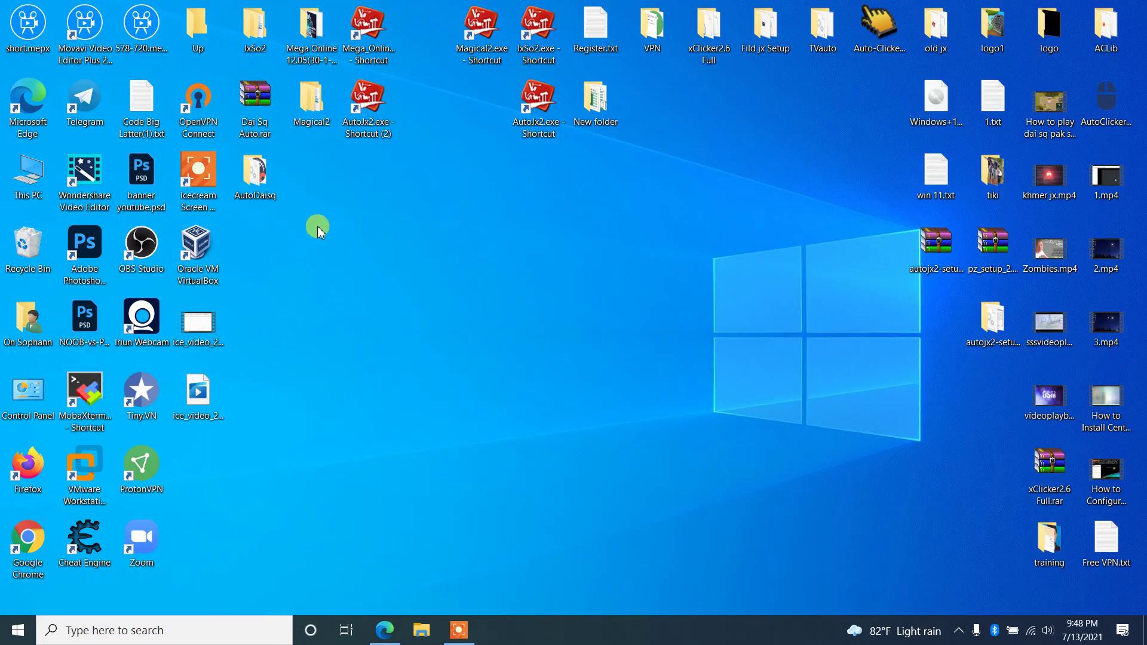
pyautogui.doubleClick(47, 179)
pyautogui.click(602, 182)
pyautogui.doubleClick(602, 182)
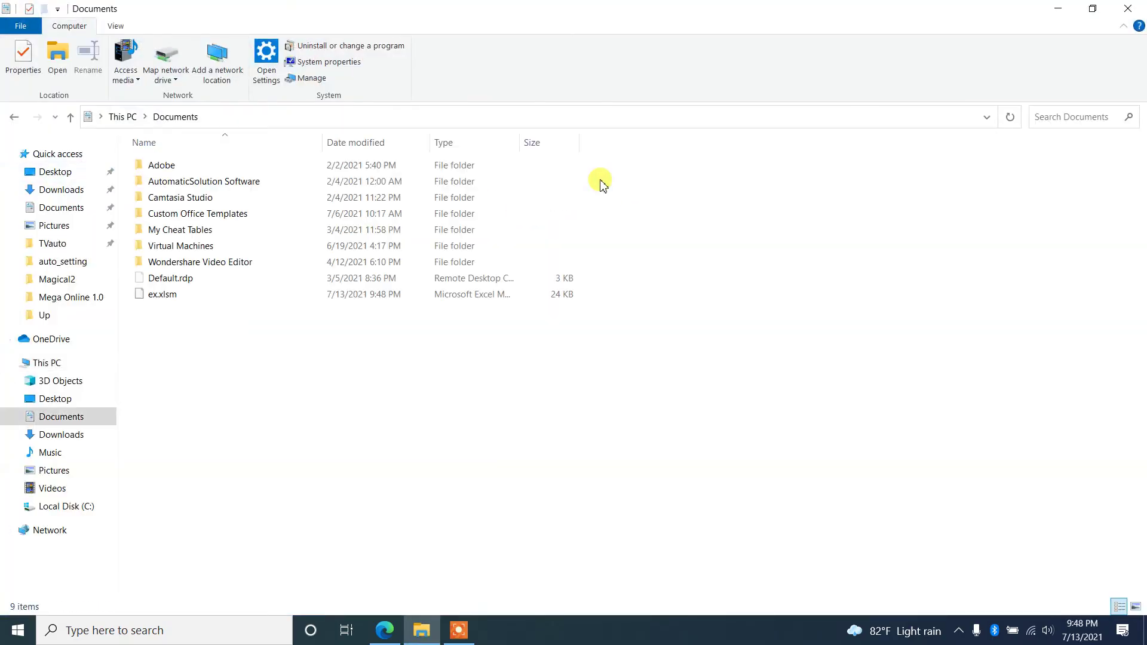
pyautogui.doubleClick(163, 295)
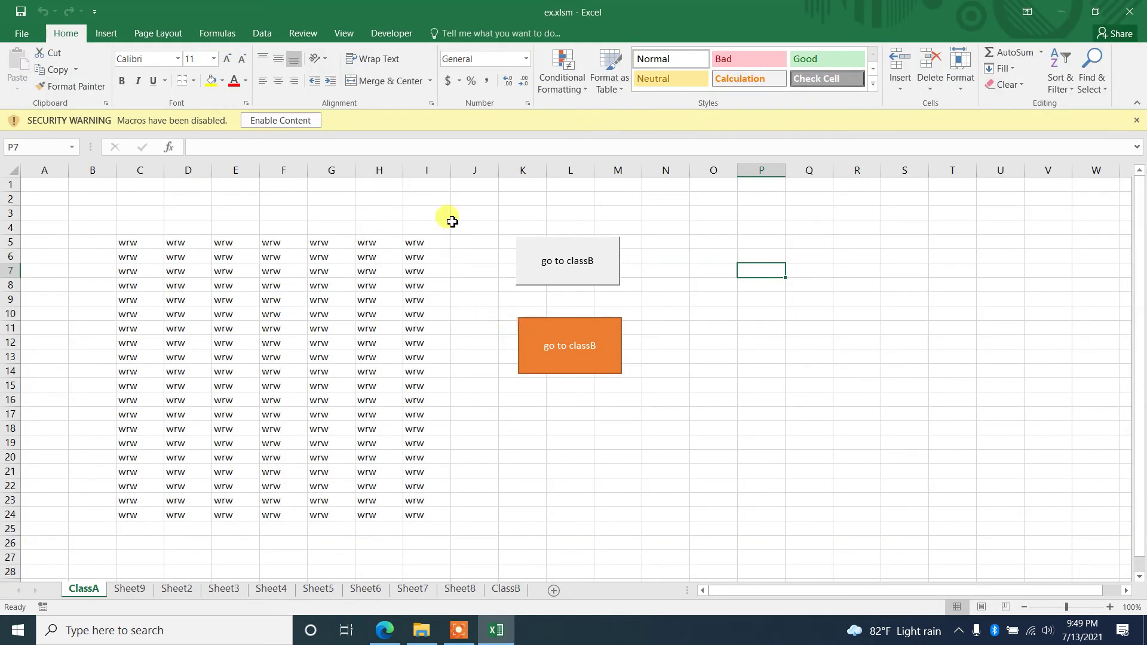
# - Enable macros in ex.xlsm, test the grey button on ClassA, and open the Visual Basic editor
pyautogui.click(297, 121)
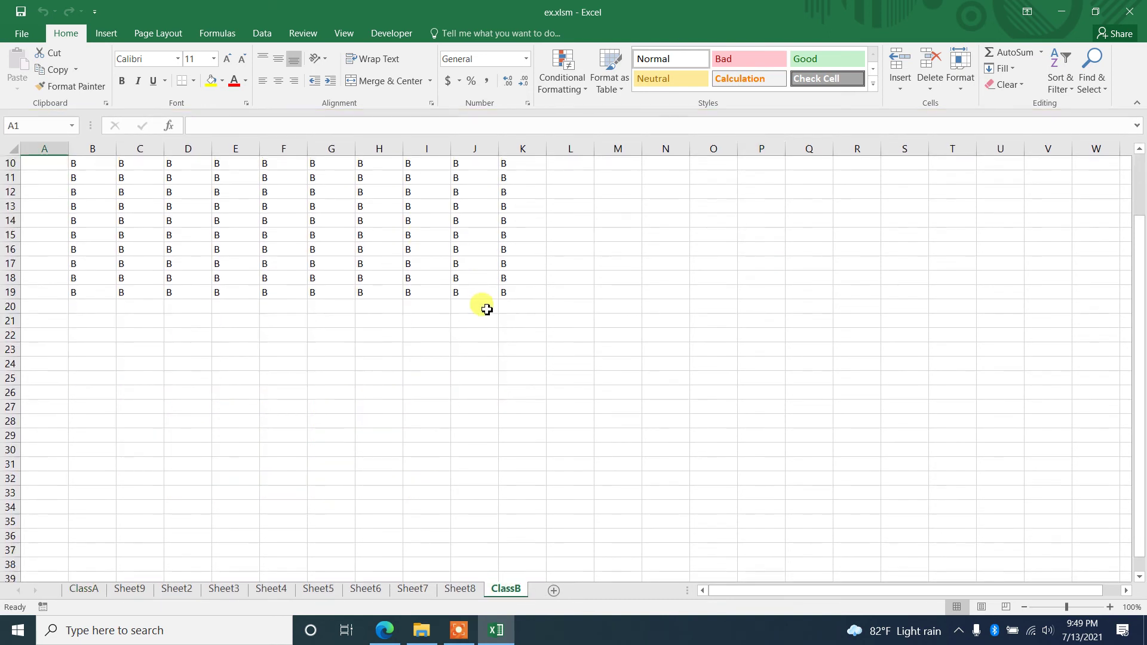
pyautogui.click(84, 589)
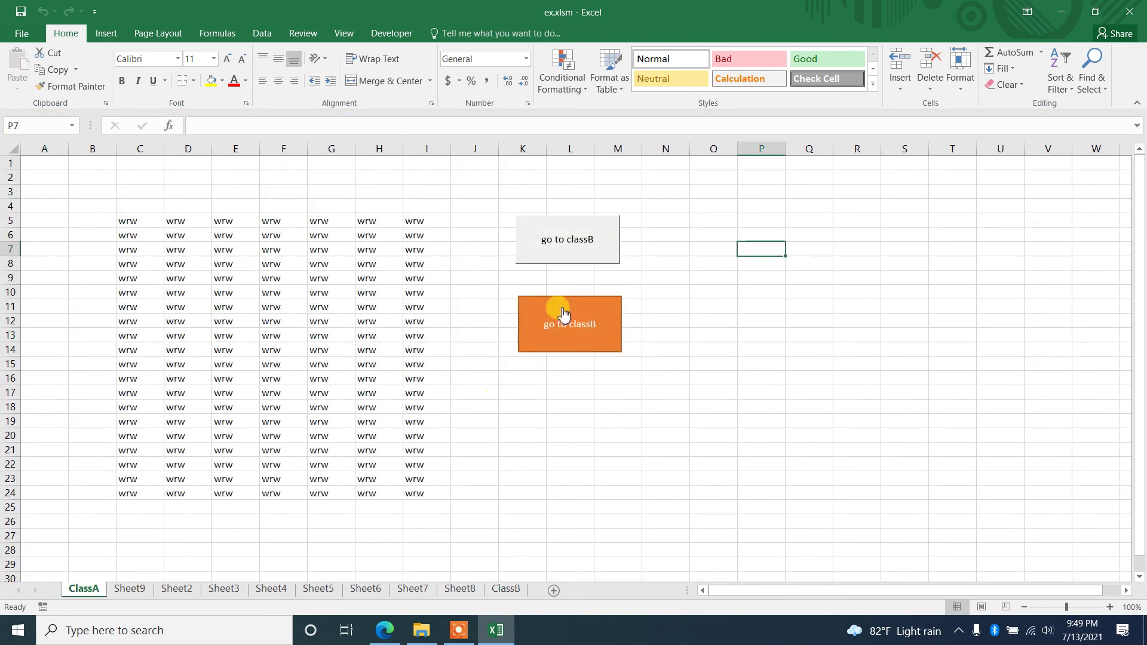
pyautogui.click(570, 254)
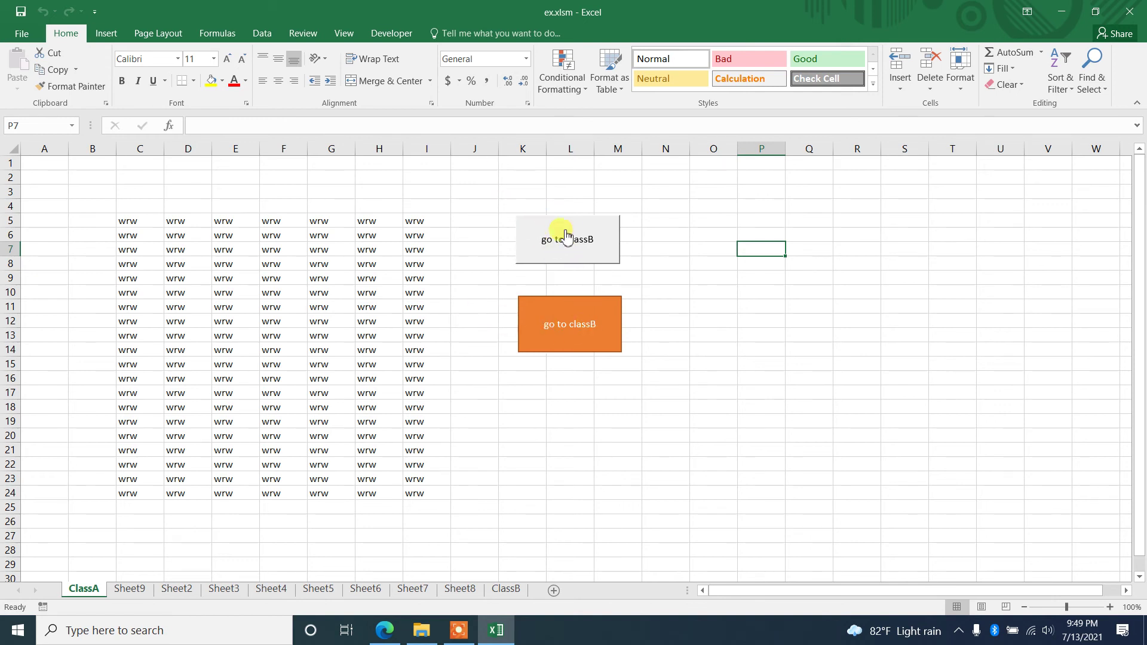
pyautogui.click(344, 33)
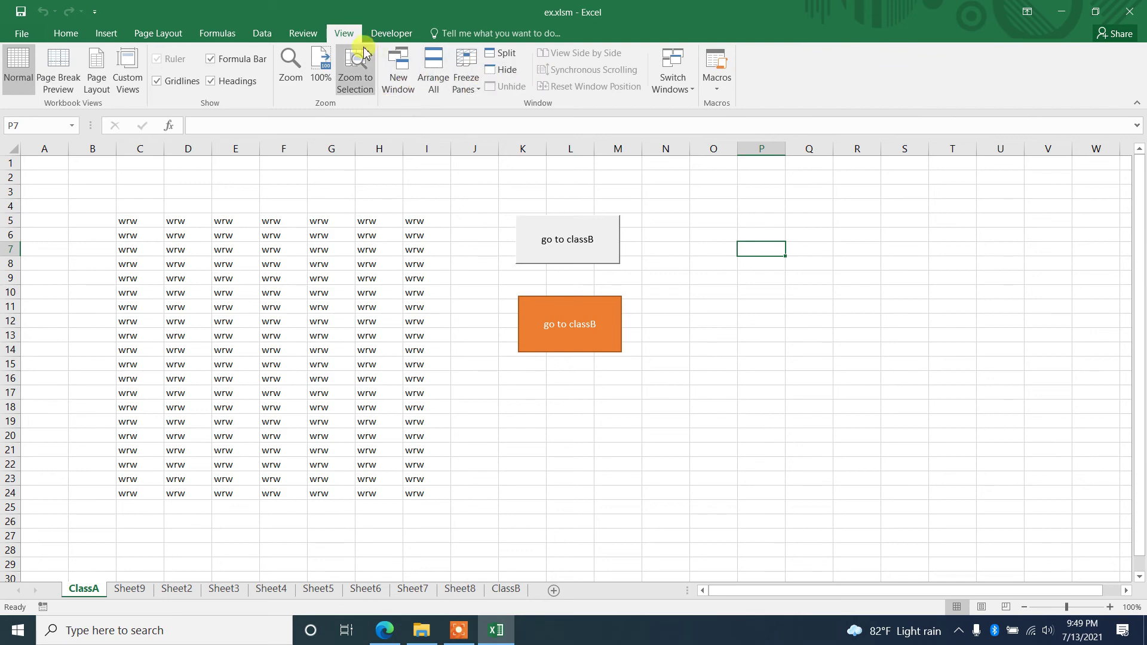
pyautogui.click(391, 32)
pyautogui.click(387, 69)
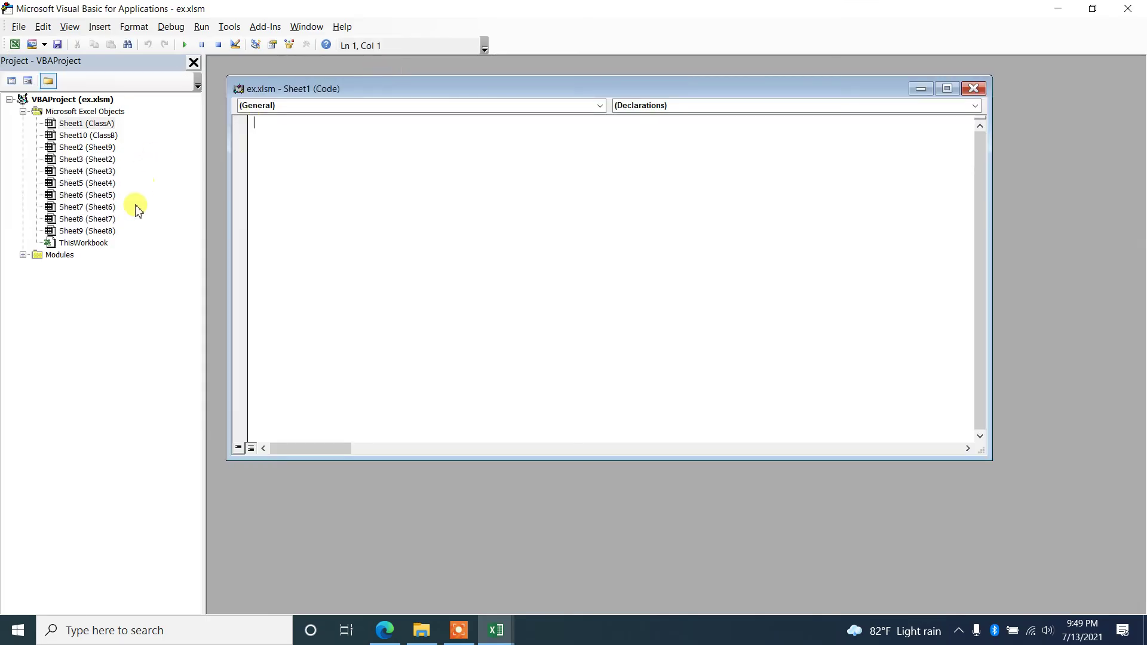
# - Open the Module1 and ThisWorkbook code windows and close the empty Sheet1 window
pyautogui.click(84, 242)
pyautogui.click(22, 254)
pyautogui.doubleClick(51, 266)
pyautogui.click(327, 145)
pyautogui.moveTo(332, 100); pyautogui.dragTo(438, 117)
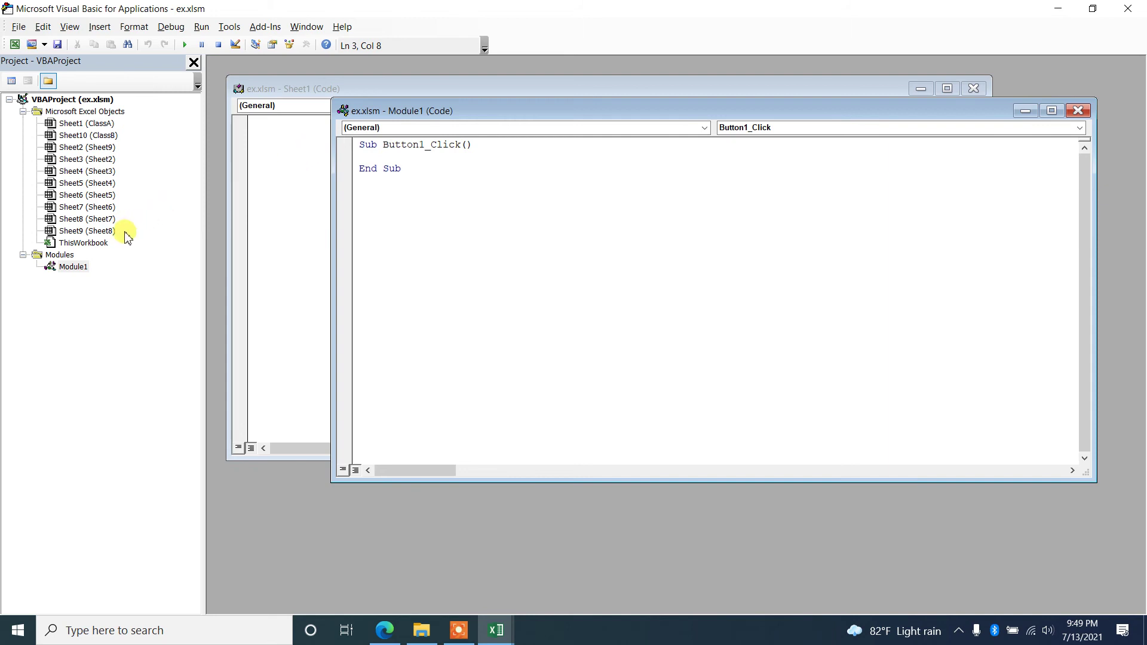
pyautogui.doubleClick(96, 243)
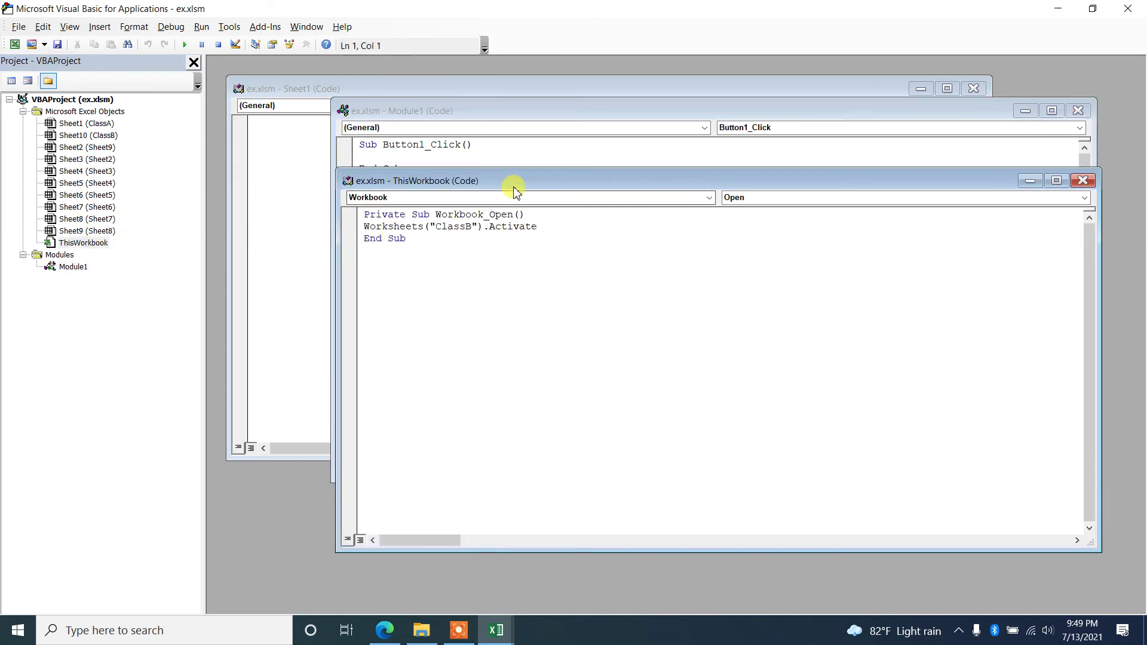
pyautogui.moveTo(520, 184); pyautogui.dragTo(428, 176)
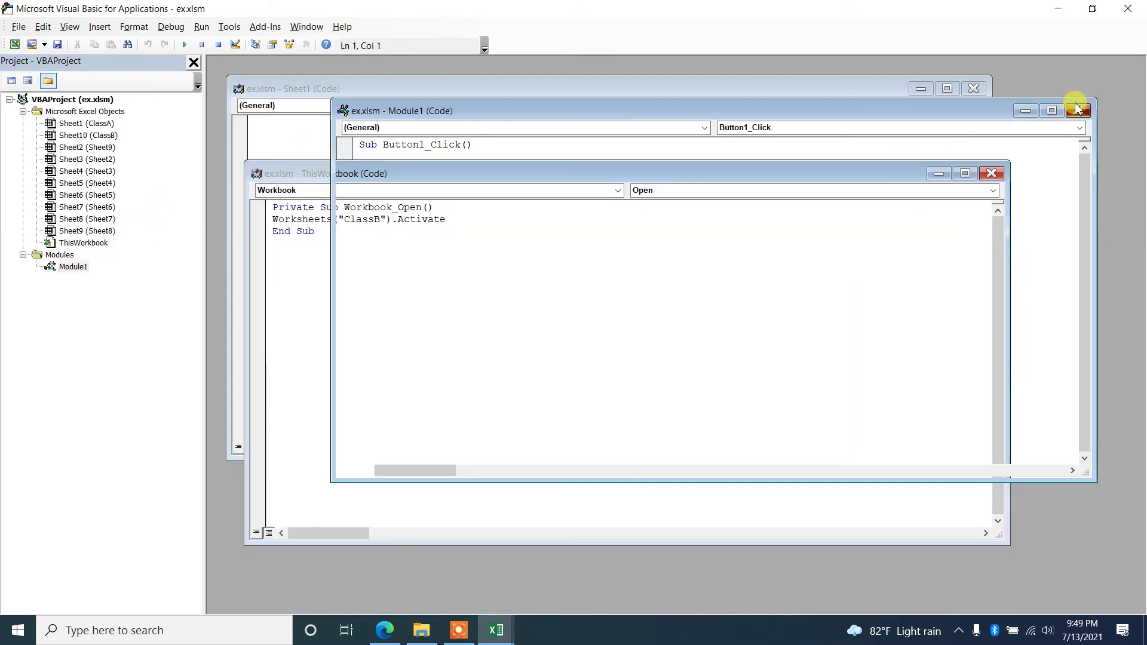
pyautogui.click(1077, 111)
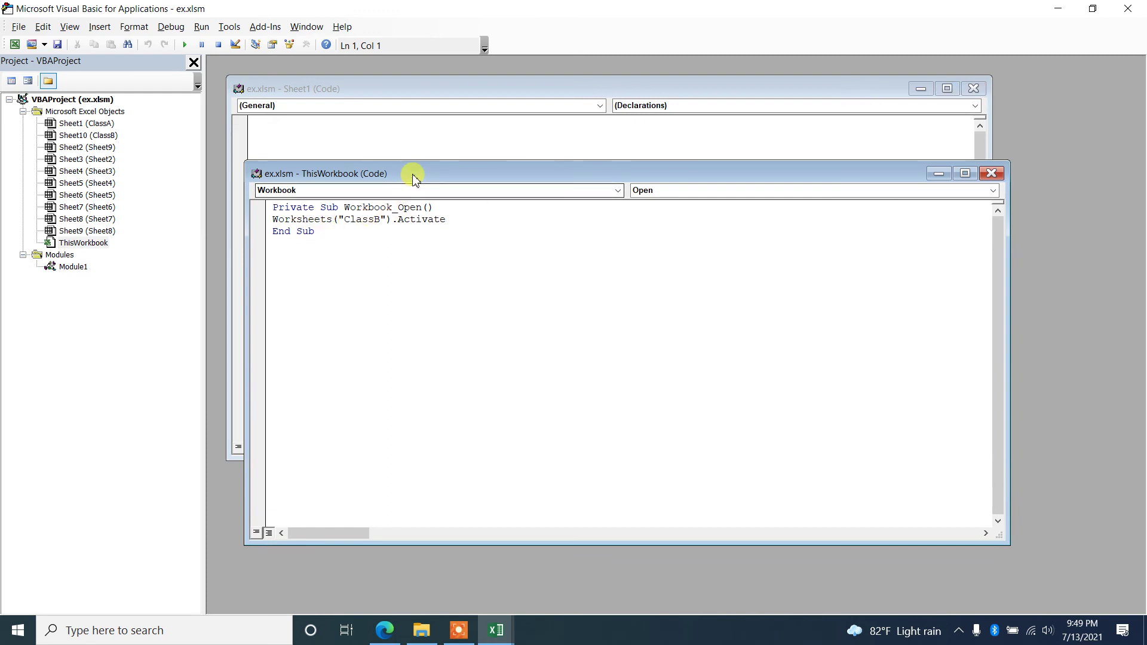
pyautogui.moveTo(411, 174); pyautogui.dragTo(529, 164)
pyautogui.click(498, 233)
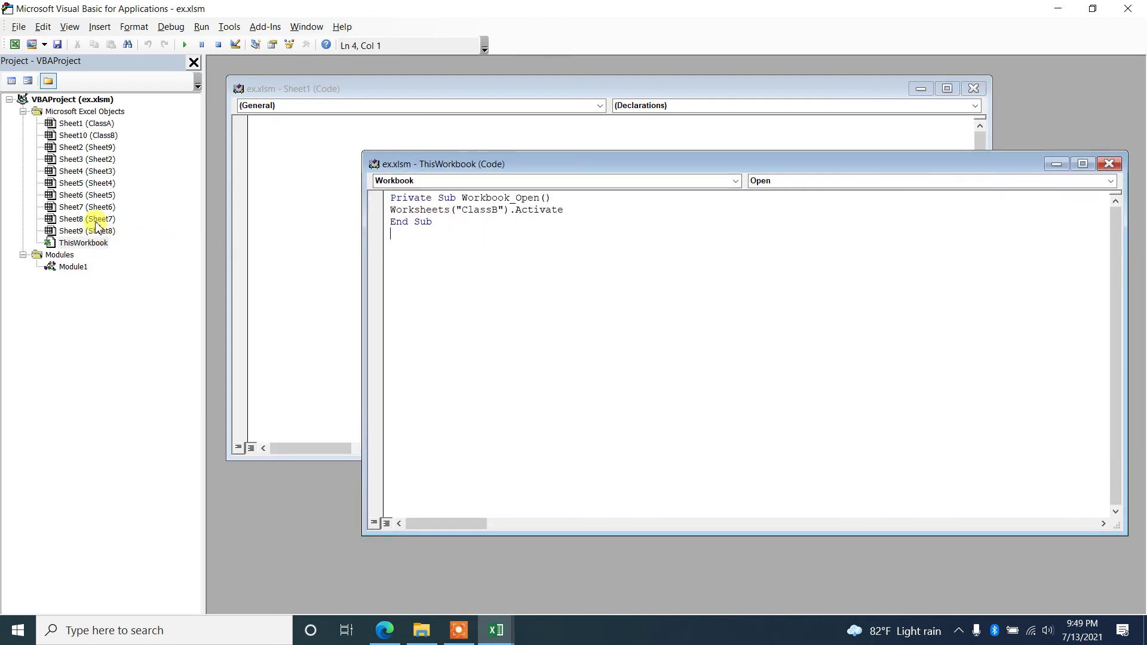
pyautogui.click(971, 89)
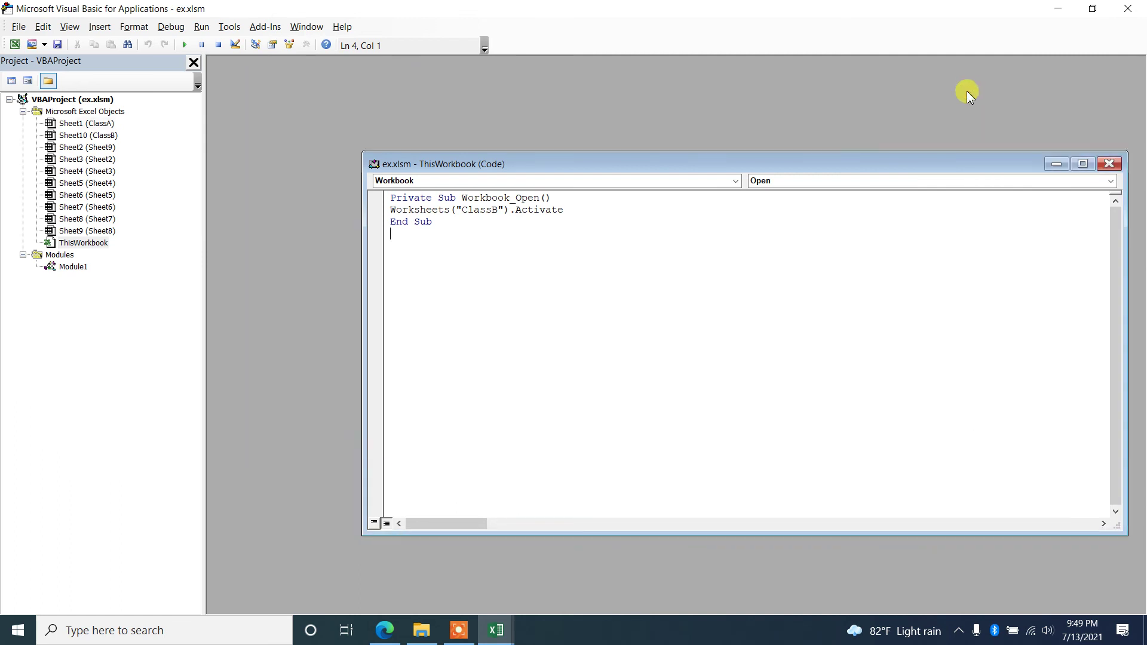
# - Arrange the code windows and select the whole three-line Workbook_Open procedure in ThisWorkbook
pyautogui.moveTo(934, 163); pyautogui.dragTo(804, 96)
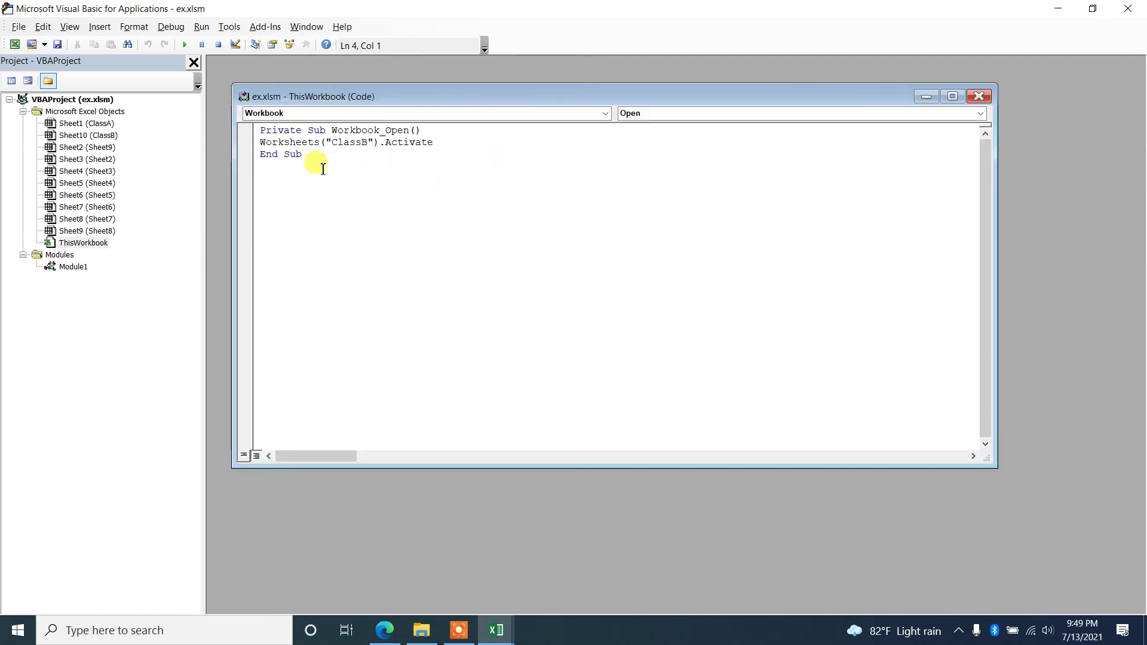
pyautogui.moveTo(298, 94); pyautogui.dragTo(390, 139)
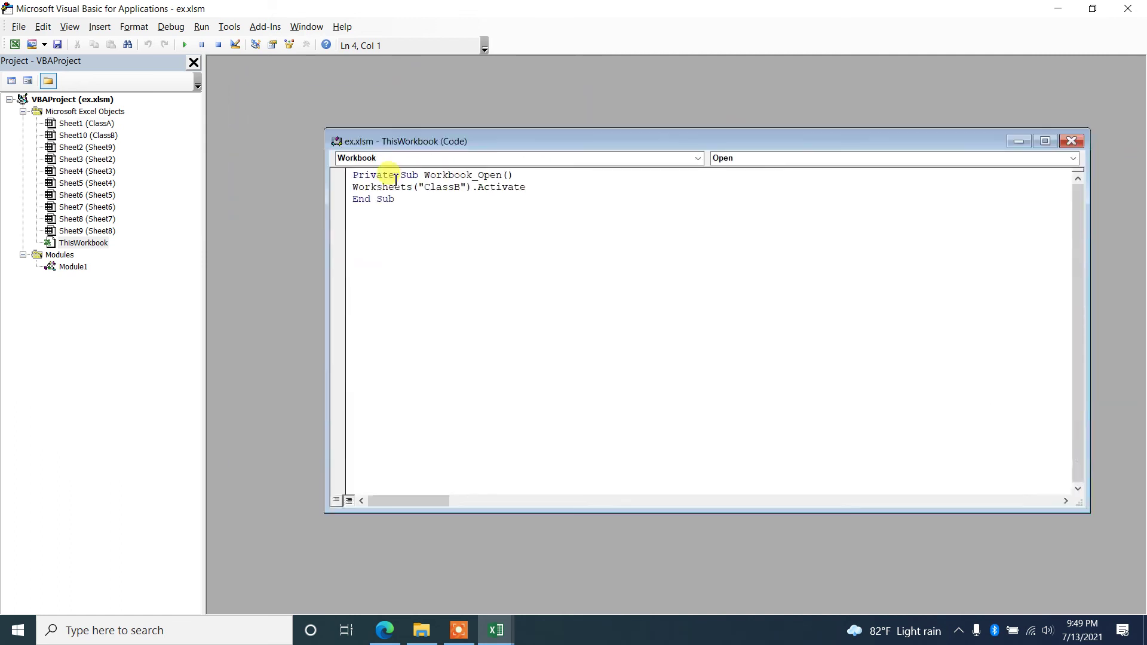
pyautogui.moveTo(394, 209); pyautogui.dragTo(350, 175)
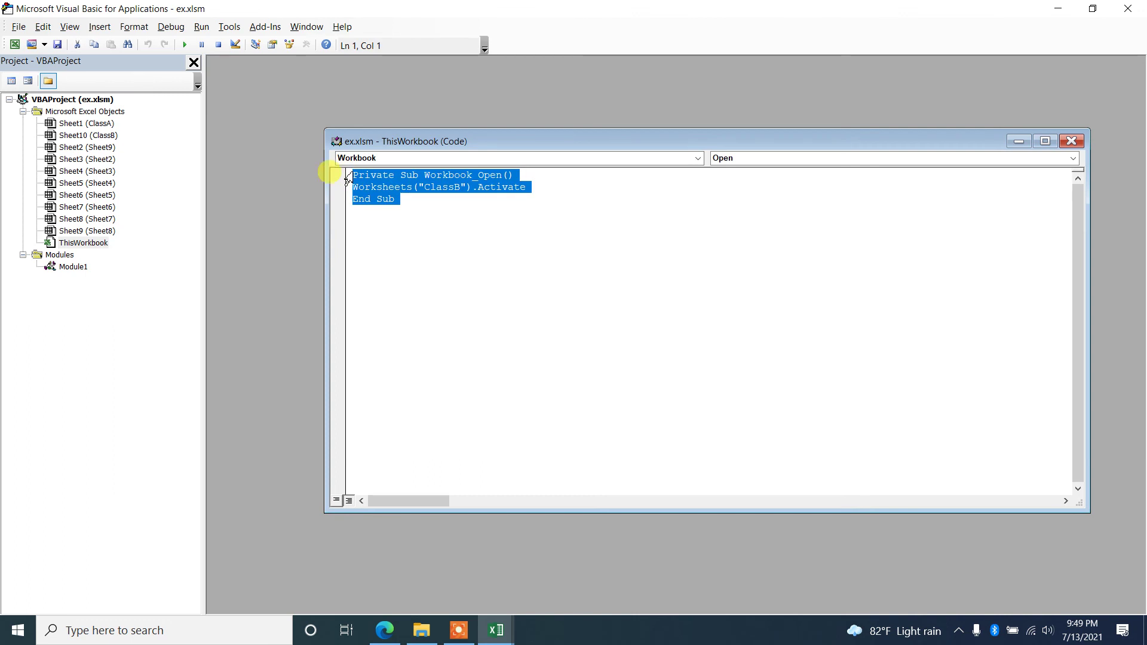
pyautogui.doubleClick(71, 266)
pyautogui.moveTo(440, 112); pyautogui.dragTo(380, 213)
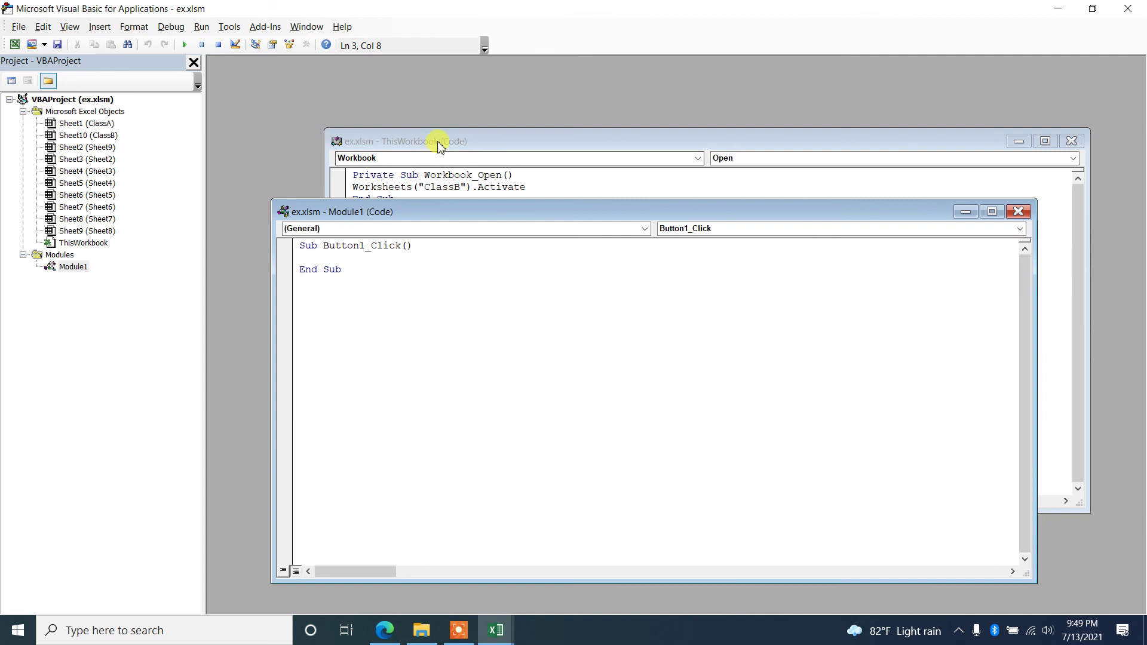
pyautogui.moveTo(440, 147); pyautogui.dragTo(491, 84)
pyautogui.click(472, 150)
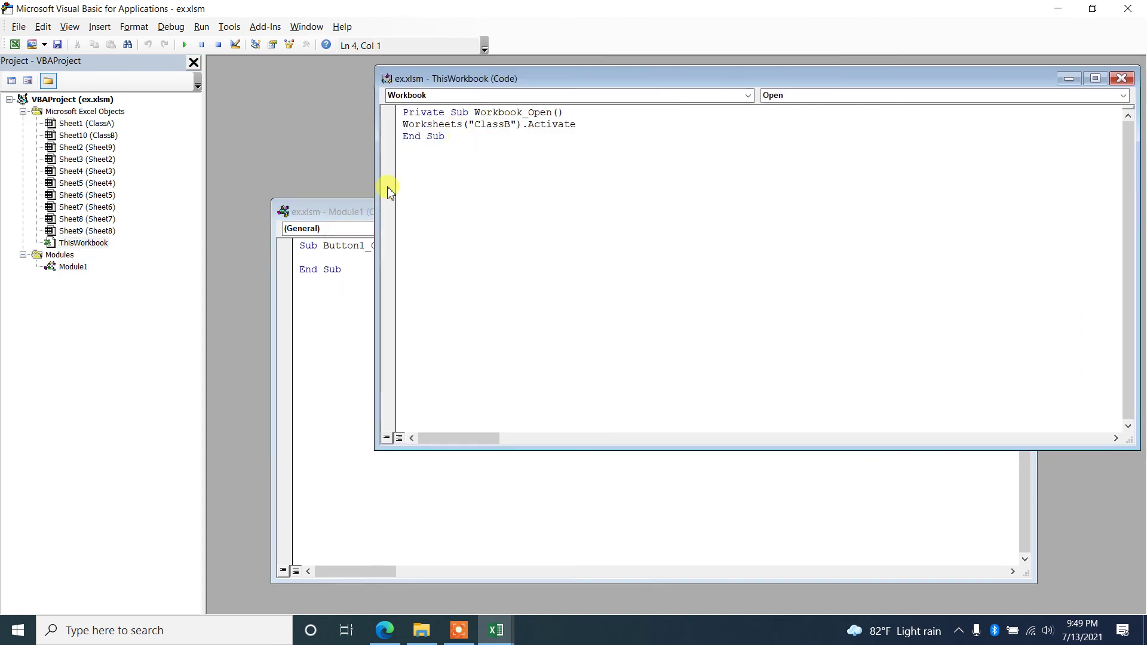
pyautogui.click(349, 220)
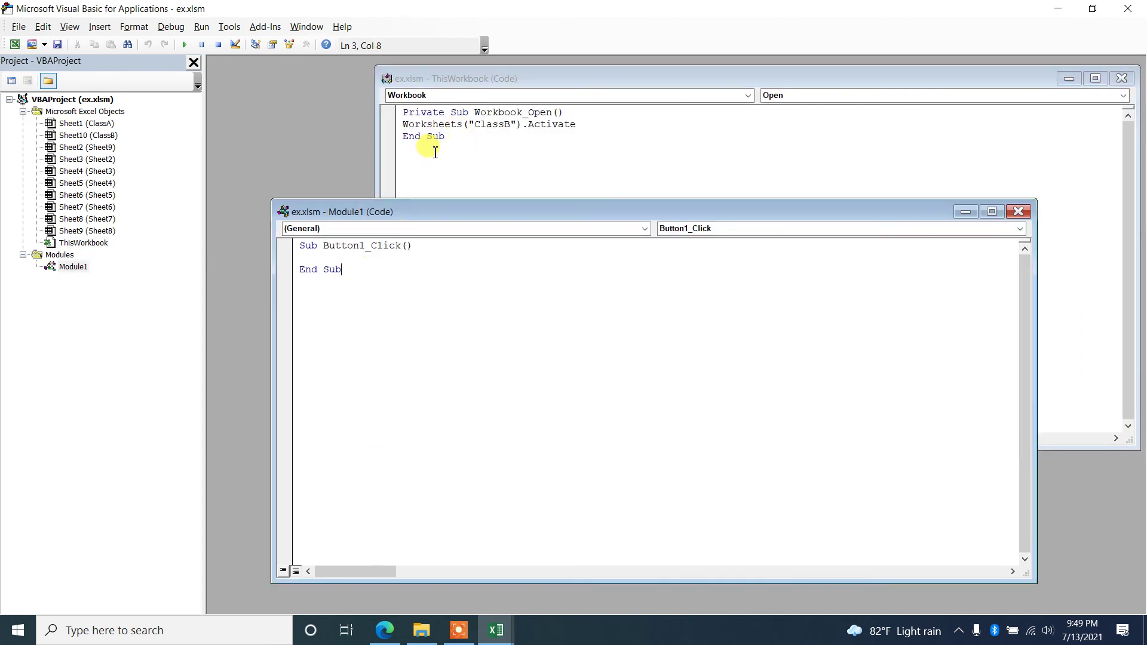
pyautogui.moveTo(464, 141); pyautogui.dragTo(371, 100)
pyautogui.hotkey('ctrl', 'c')
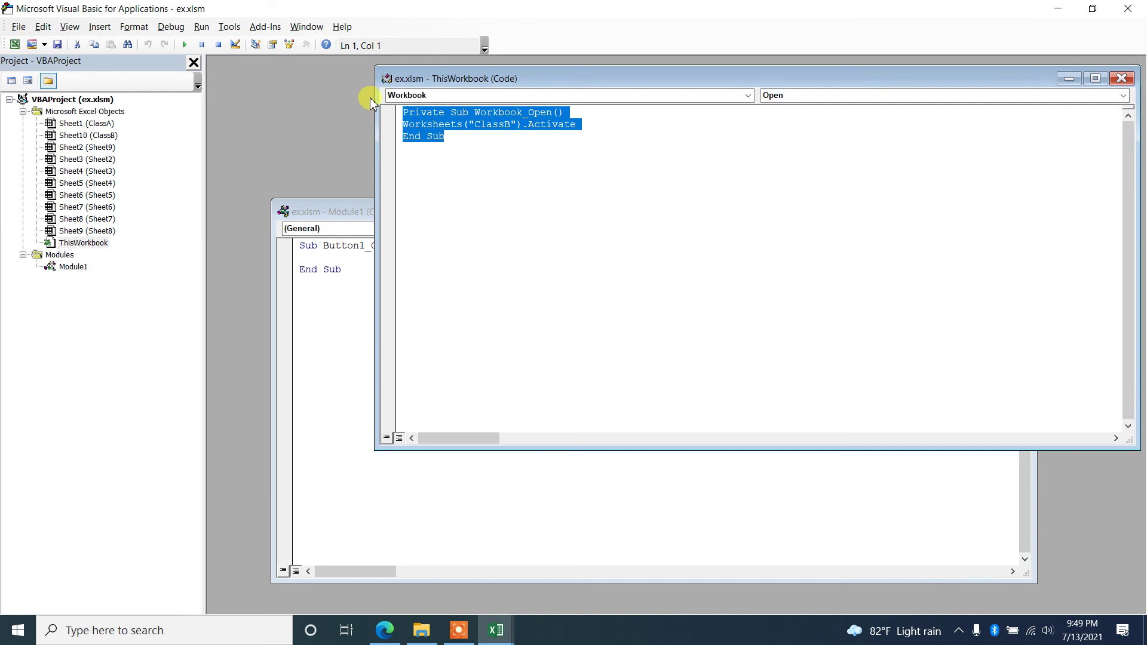
# - Paste Workbook_Open into Module1 and make Button1_Click call Workbook_Open
pyautogui.click(340, 302)
pyautogui.hotkey('ctrl', 'v')
pyautogui.click(366, 284)
pyautogui.write('caa')
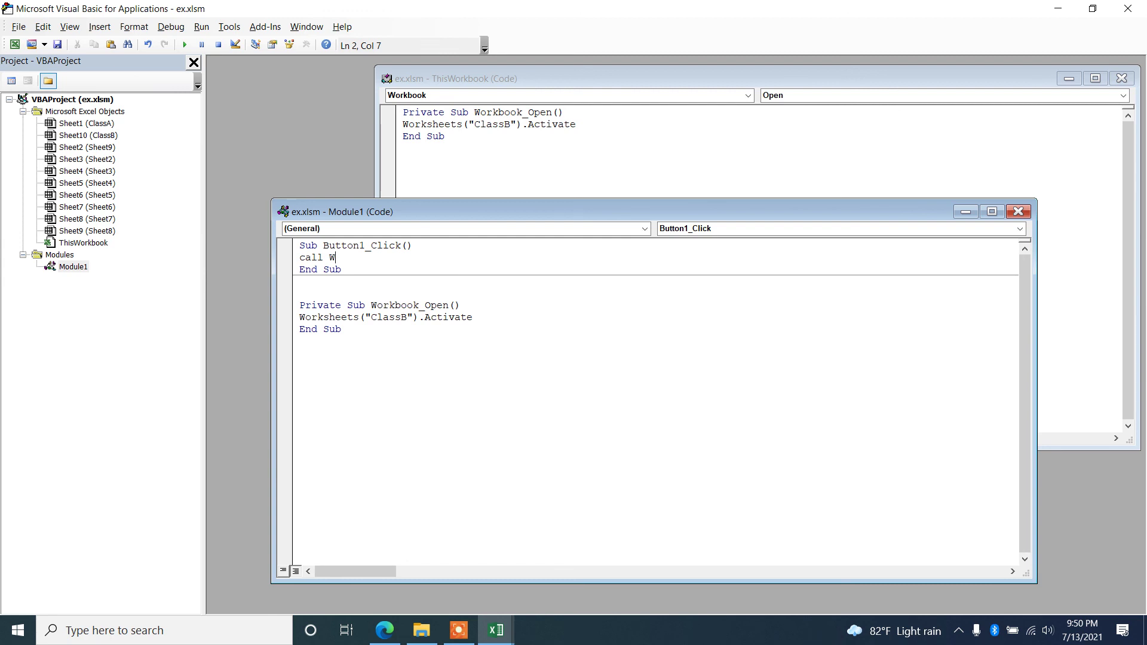
pyautogui.click(372, 306)
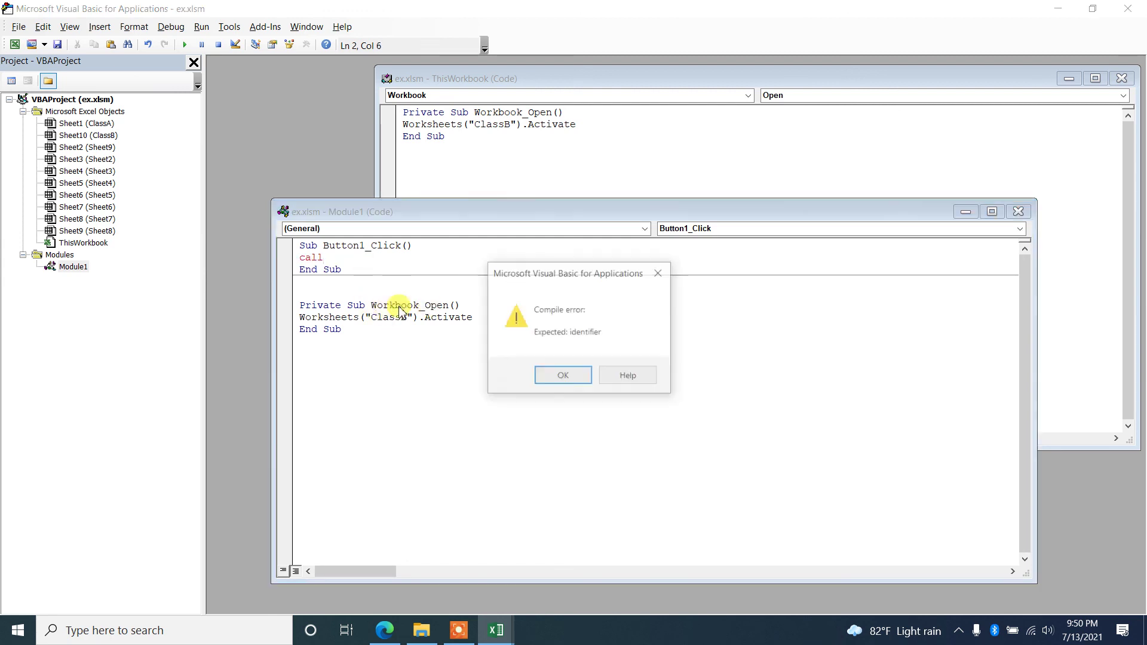
pyautogui.click(555, 376)
pyautogui.moveTo(371, 305); pyautogui.dragTo(434, 304)
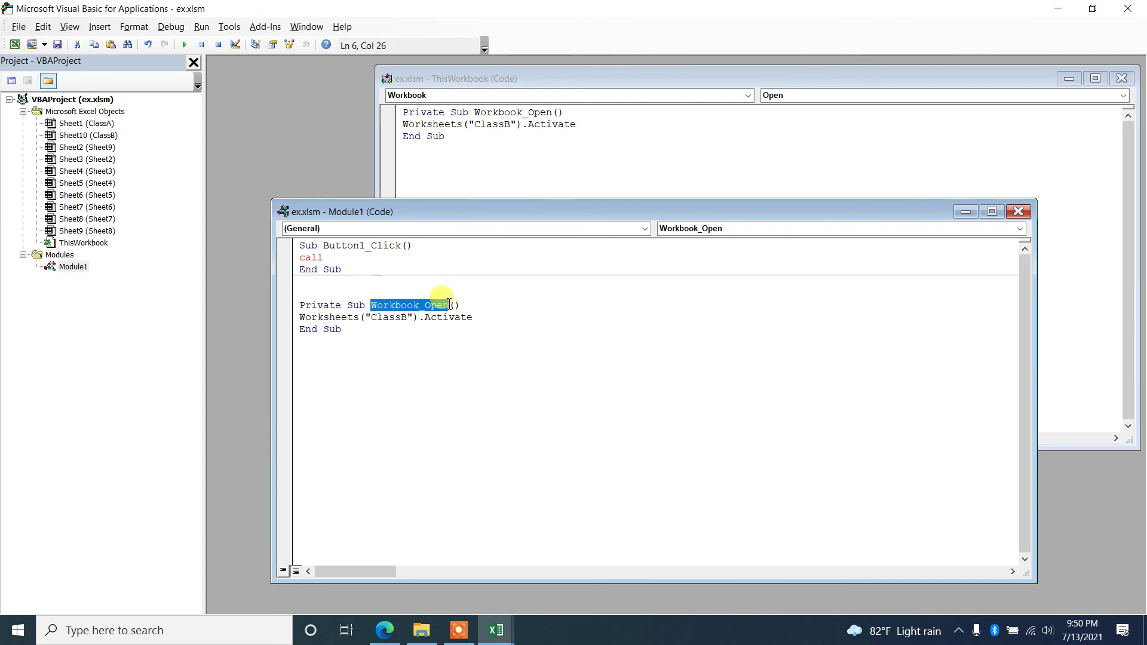
pyautogui.click(342, 254)
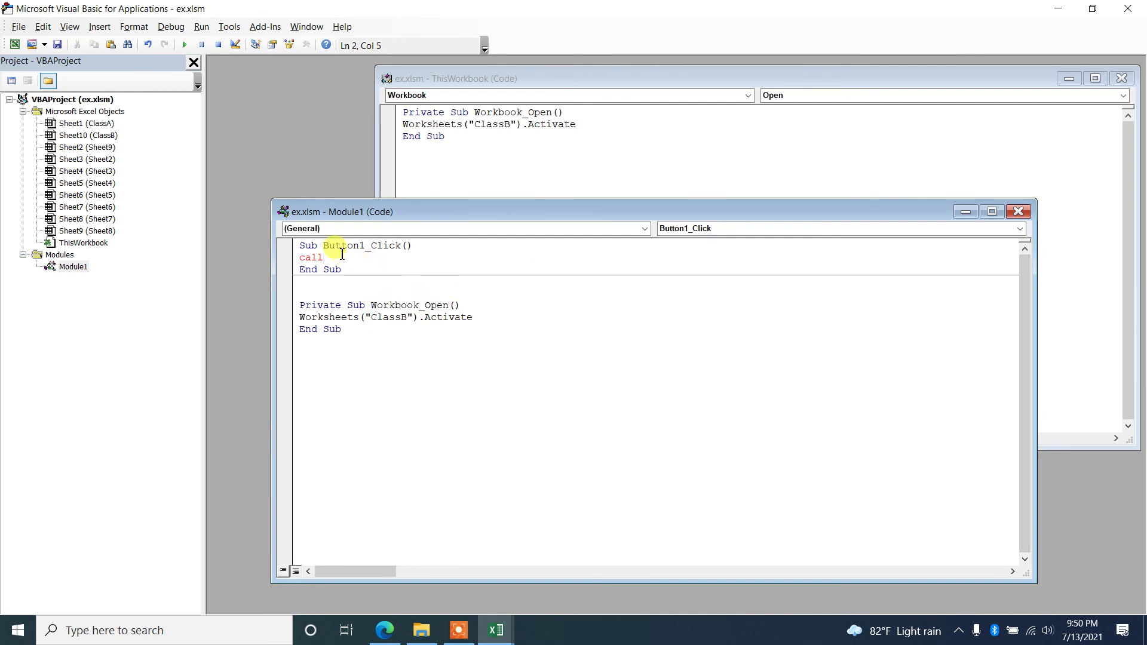
pyautogui.write('Workbook_Open')
pyautogui.click(440, 369)
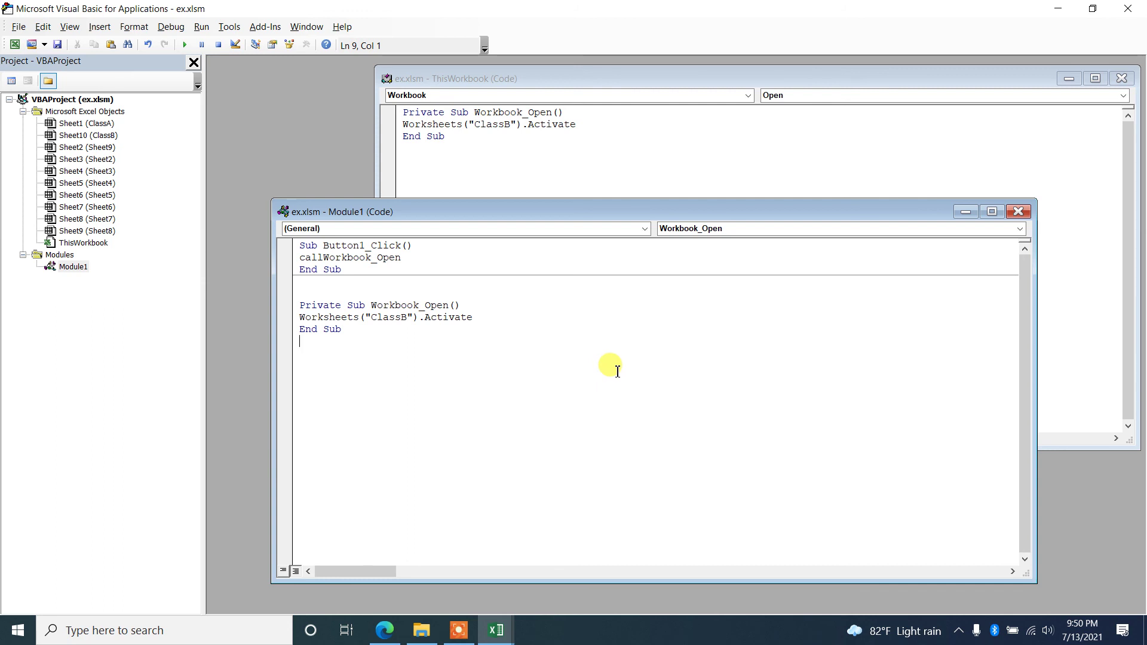
# - Close the Module1 code window and the VBA editor to return to Excel
pyautogui.moveTo(586, 213); pyautogui.dragTo(569, 197)
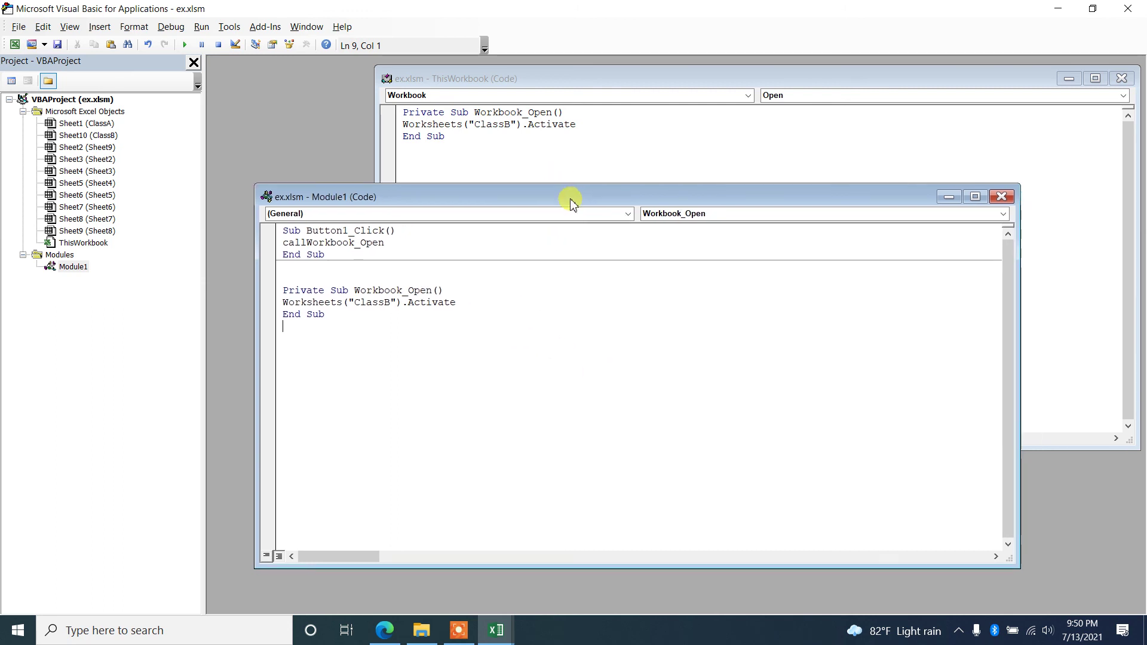
pyautogui.click(1002, 197)
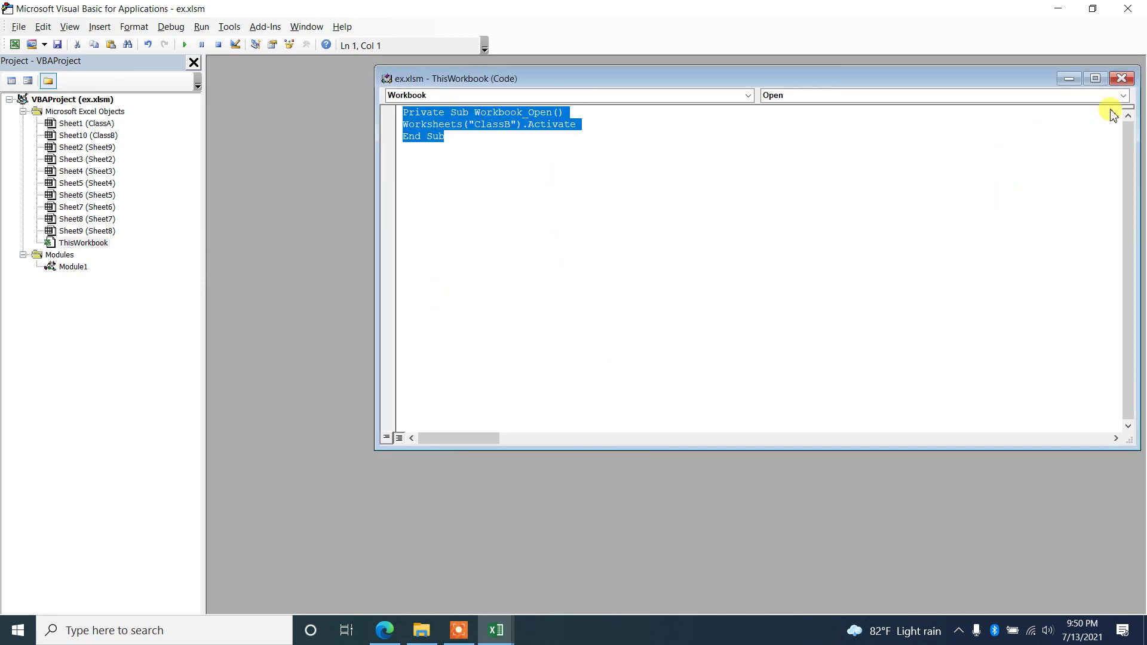
pyautogui.click(1135, 6)
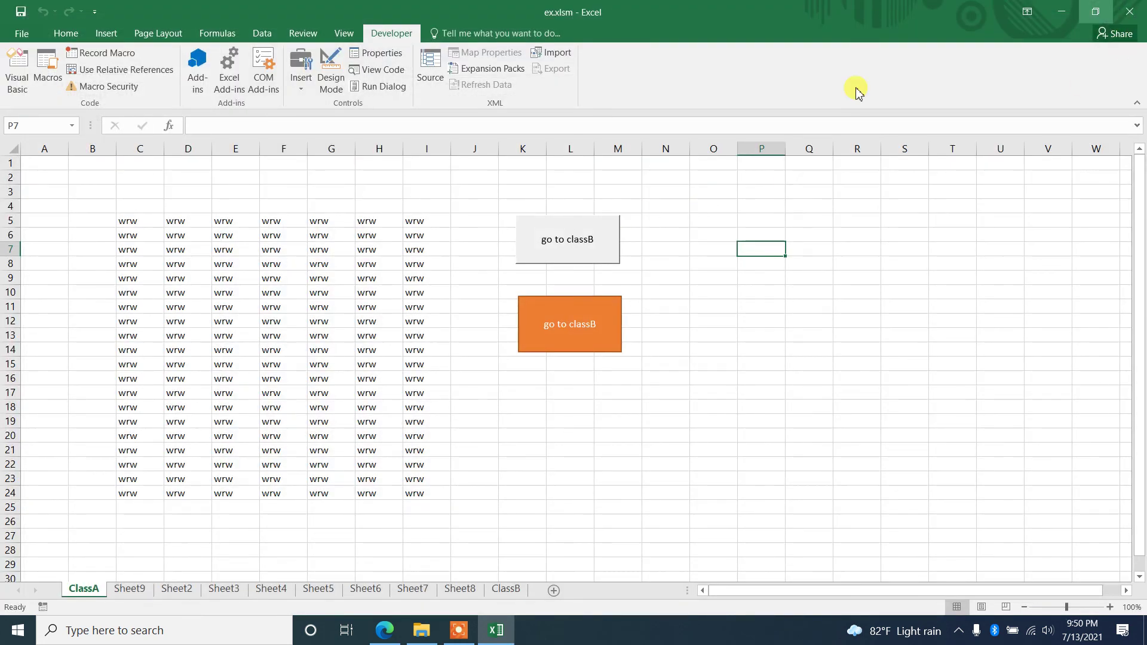
# - Save ex.xlsm while closing Excel, then reopen it from Documents
pyautogui.click(1129, 10)
pyautogui.click(508, 327)
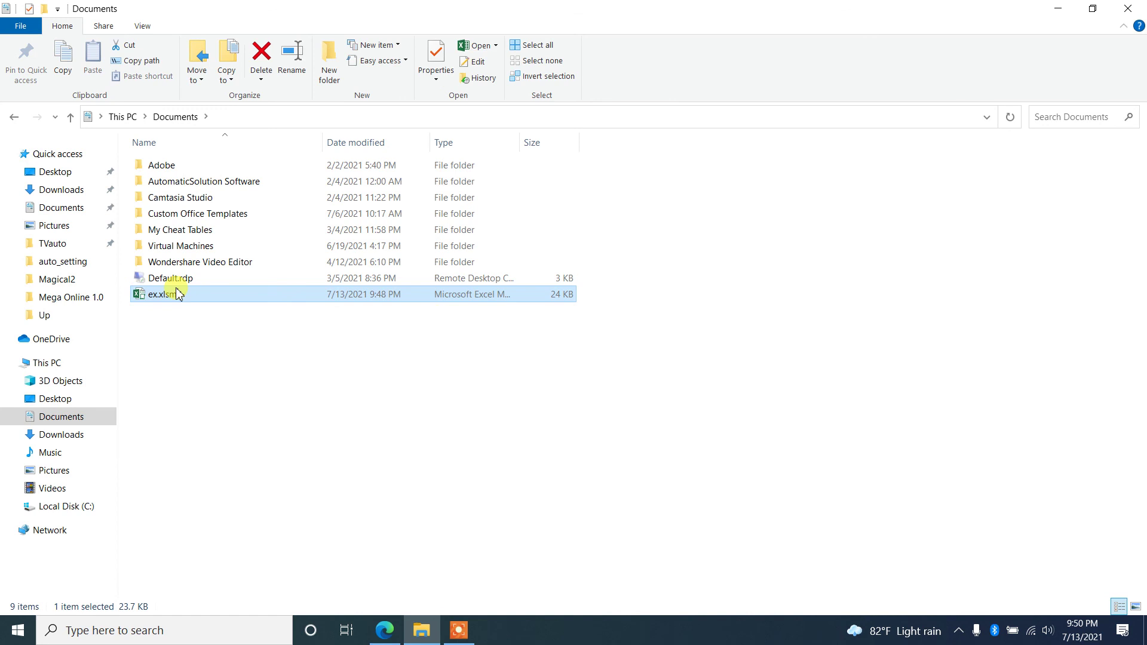
pyautogui.doubleClick(177, 294)
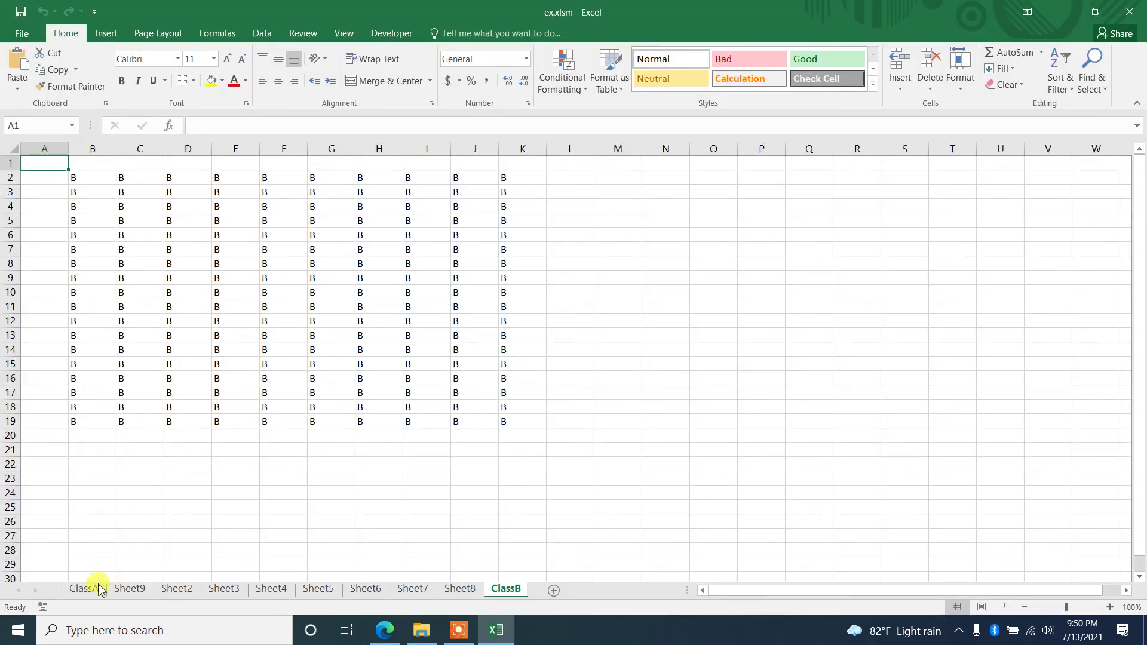
# - Test the grey button, fix the line to read Call Workbook_Open, and stop the debugger
pyautogui.click(90, 590)
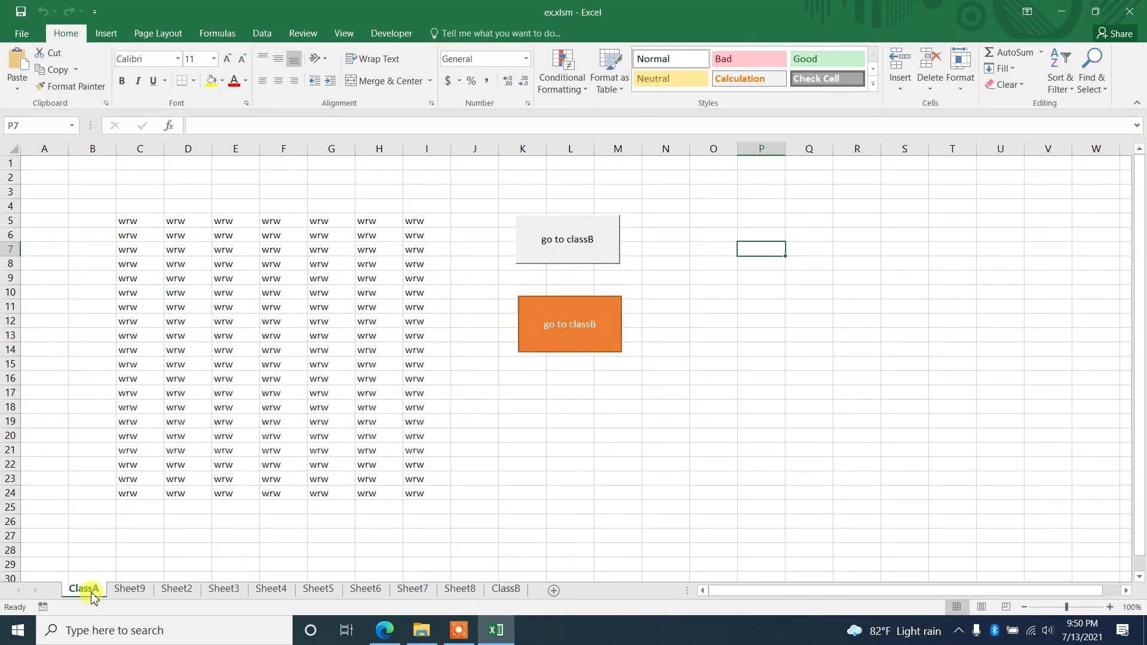
pyautogui.click(549, 238)
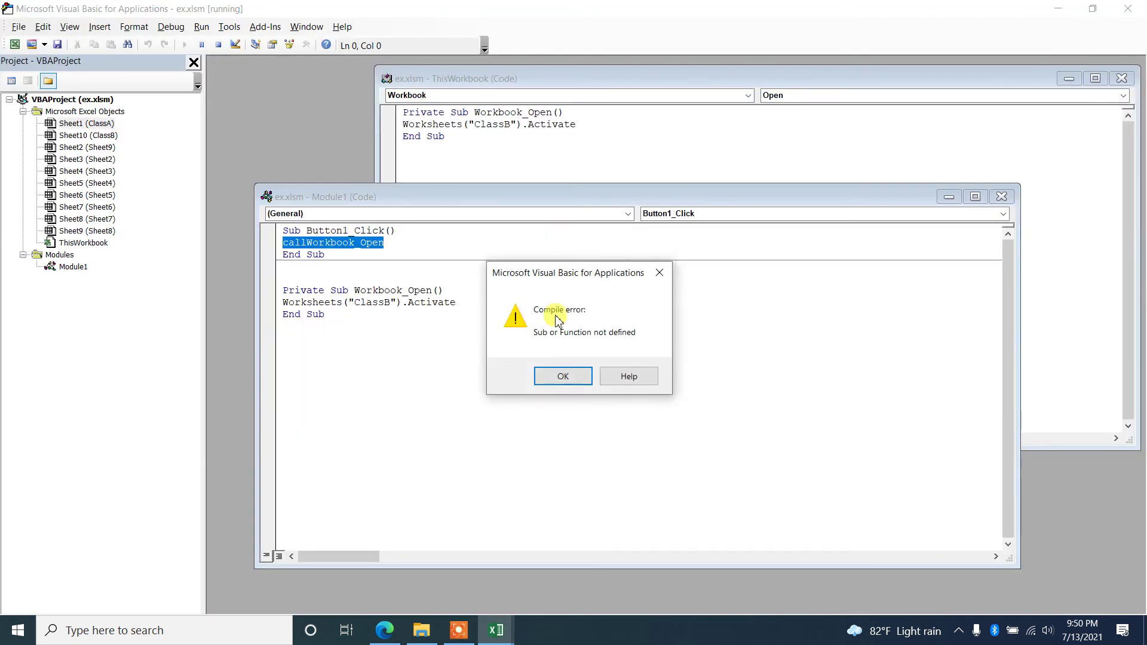
pyautogui.click(563, 377)
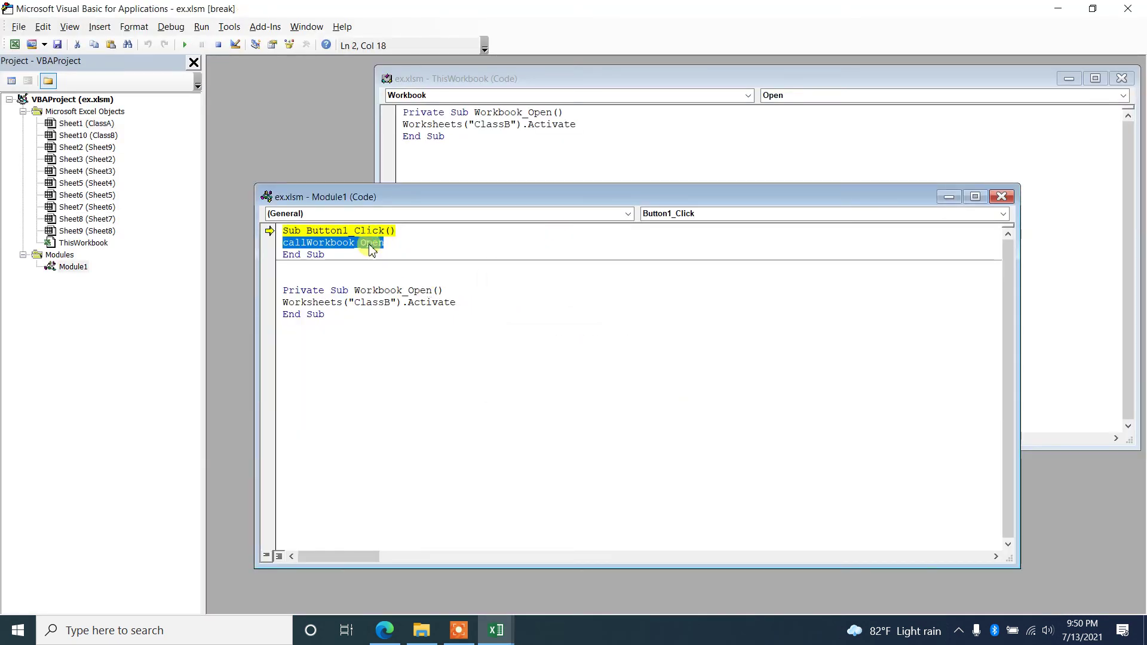
pyautogui.click(312, 243)
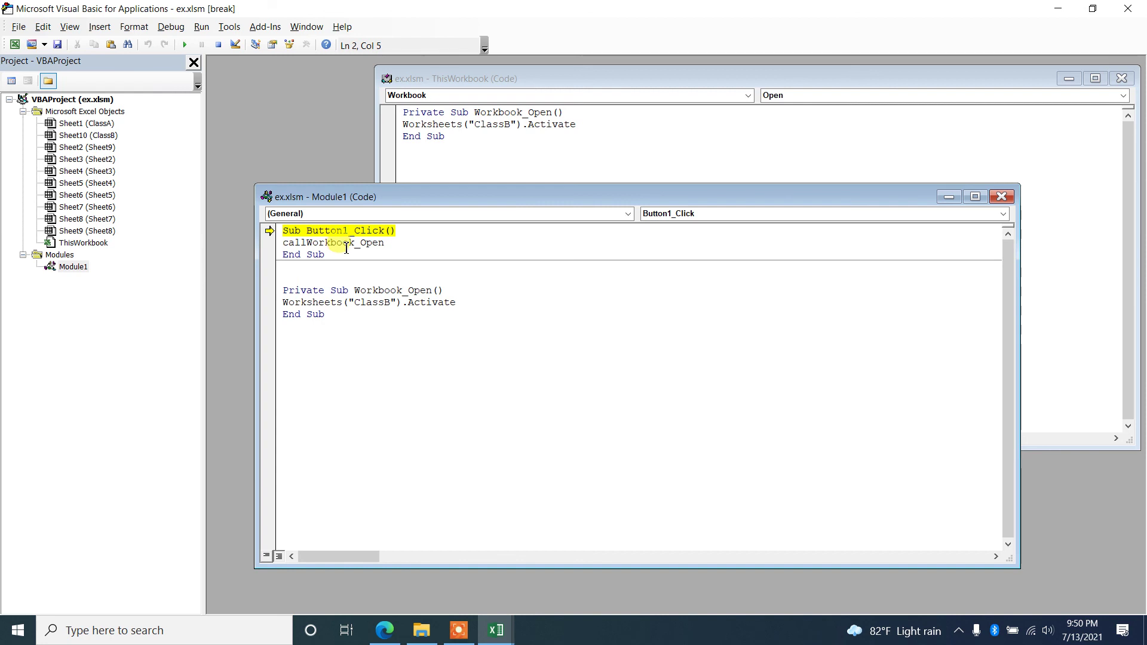
pyautogui.click(482, 317)
pyautogui.click(1140, 7)
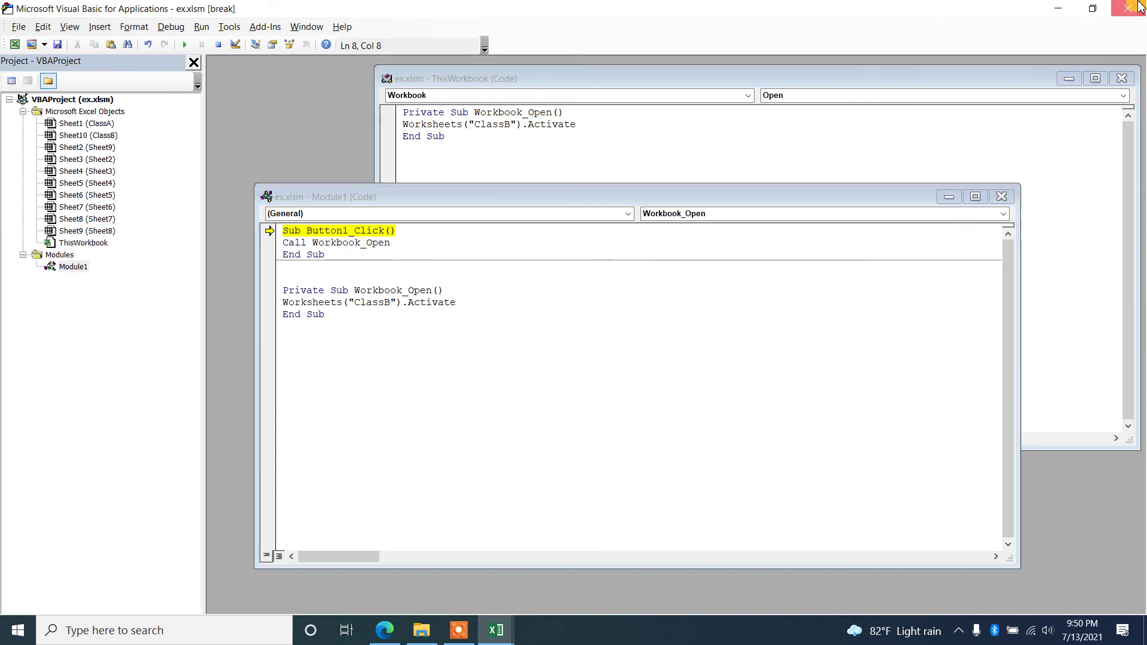
pyautogui.click(533, 369)
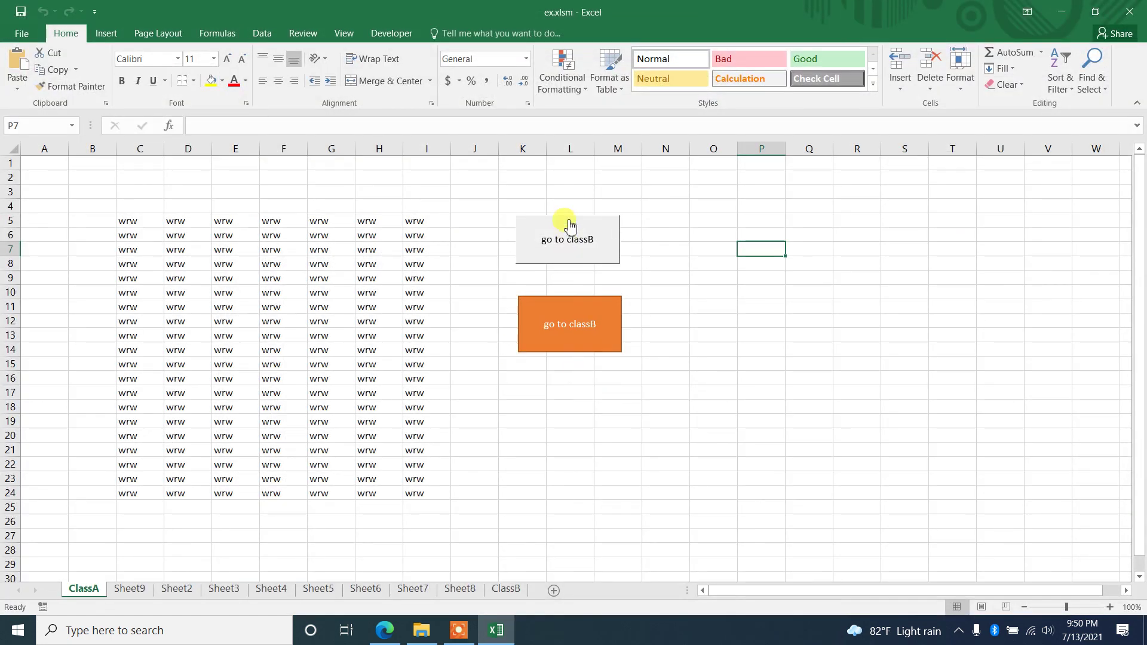
# - Test the grey go to classB button twice, returning to ClassA after each jump
pyautogui.click(569, 226)
pyautogui.click(94, 590)
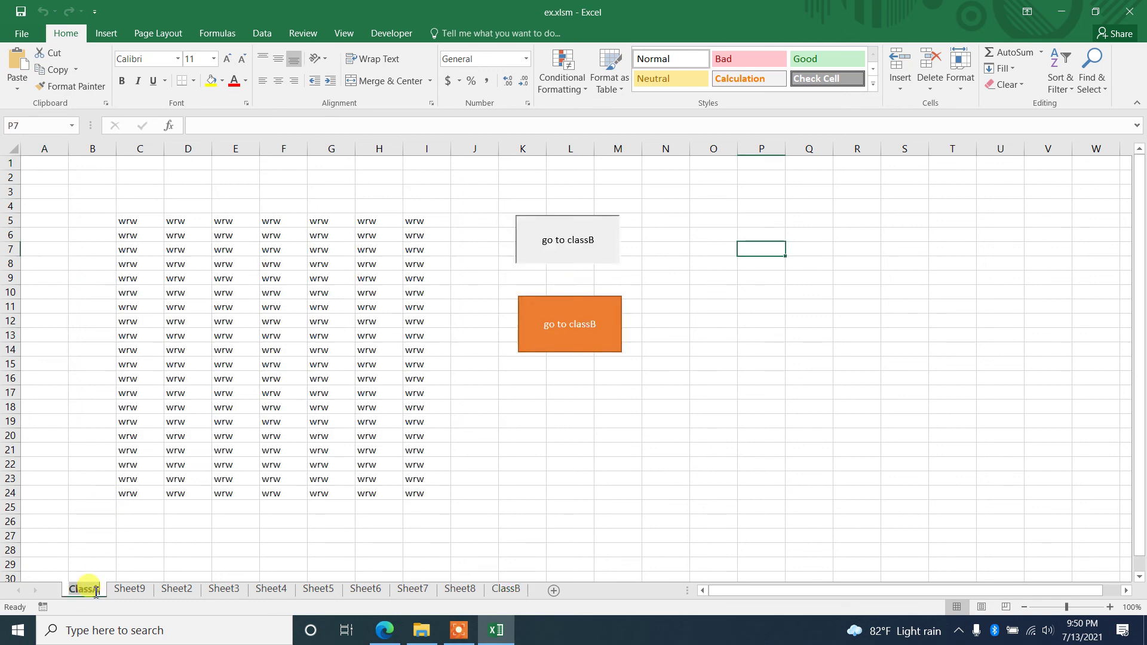
pyautogui.click(571, 258)
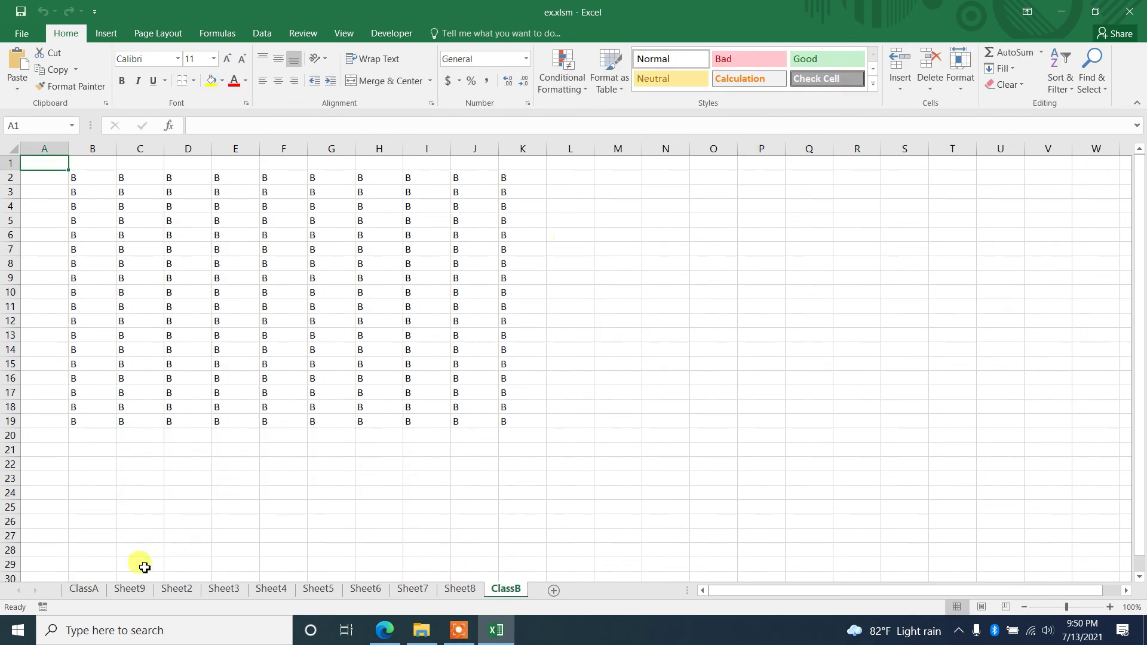
pyautogui.click(88, 591)
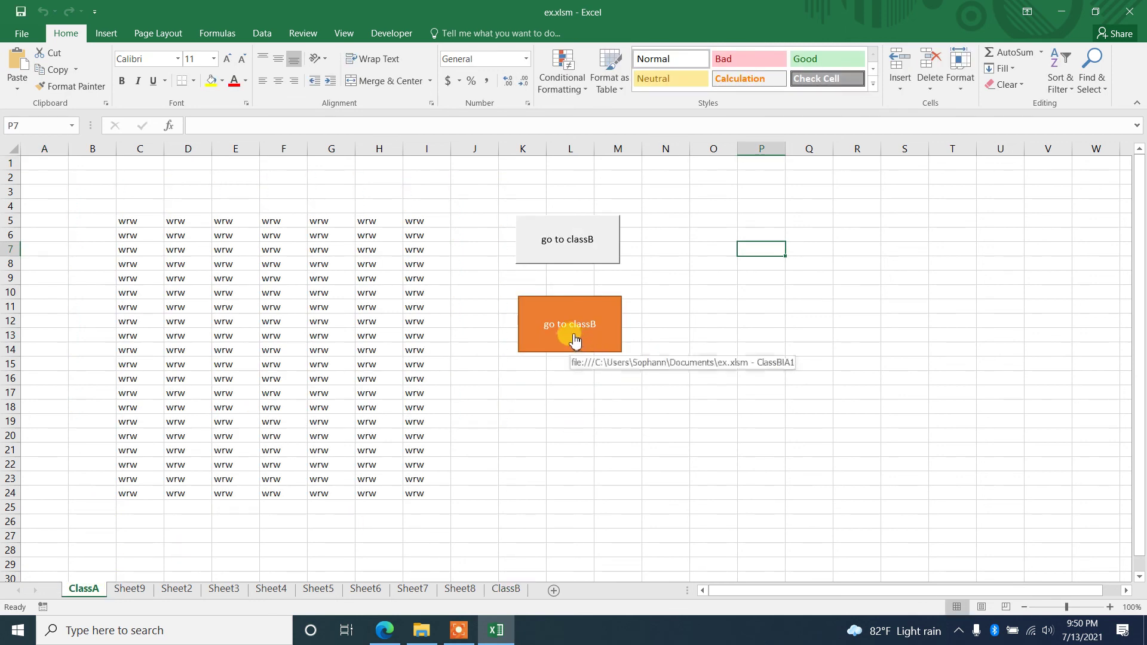
# - Confirm the orange shape and the grey button both reach ClassB, ending back on ClassA with developer tools shown
pyautogui.click(556, 320)
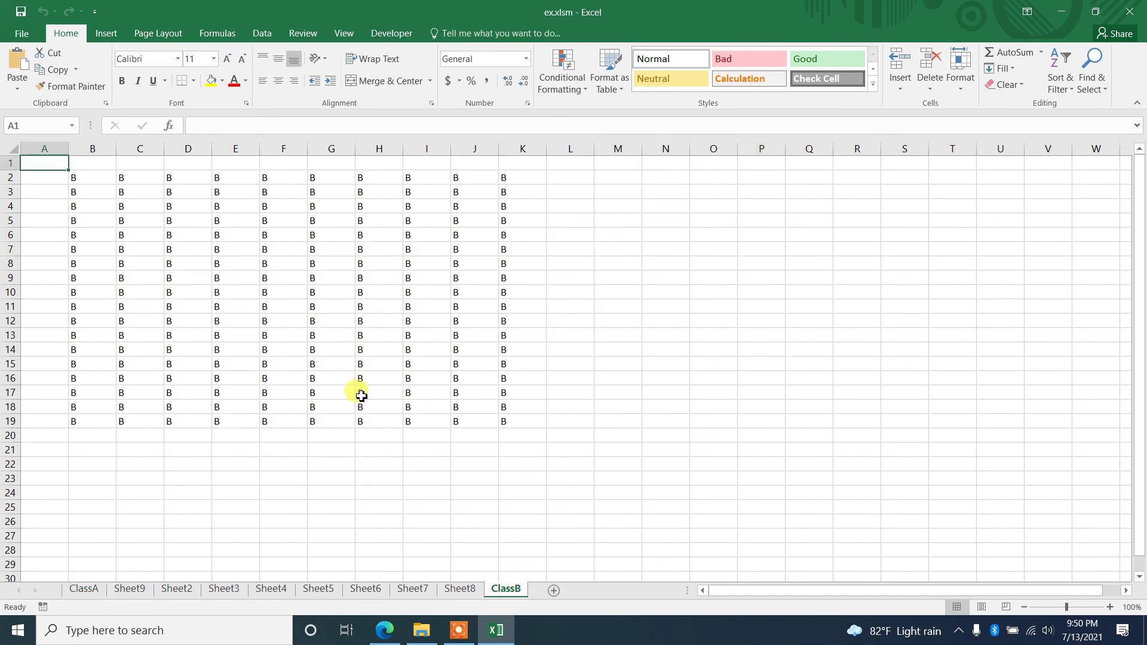
pyautogui.click(98, 591)
pyautogui.click(558, 248)
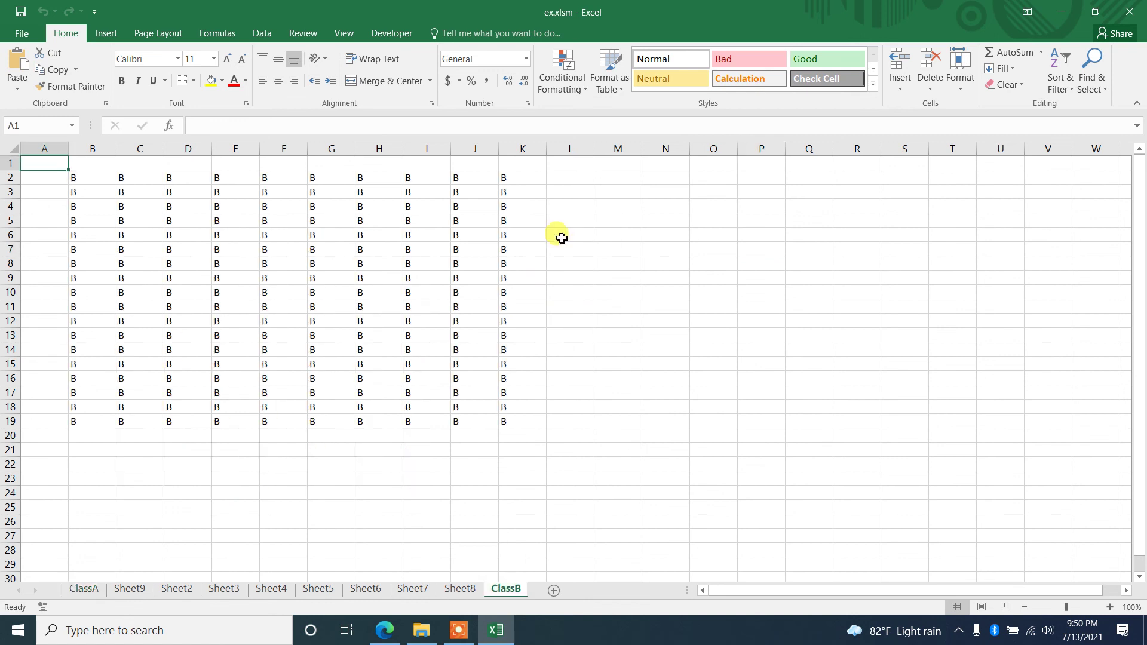
pyautogui.click(87, 591)
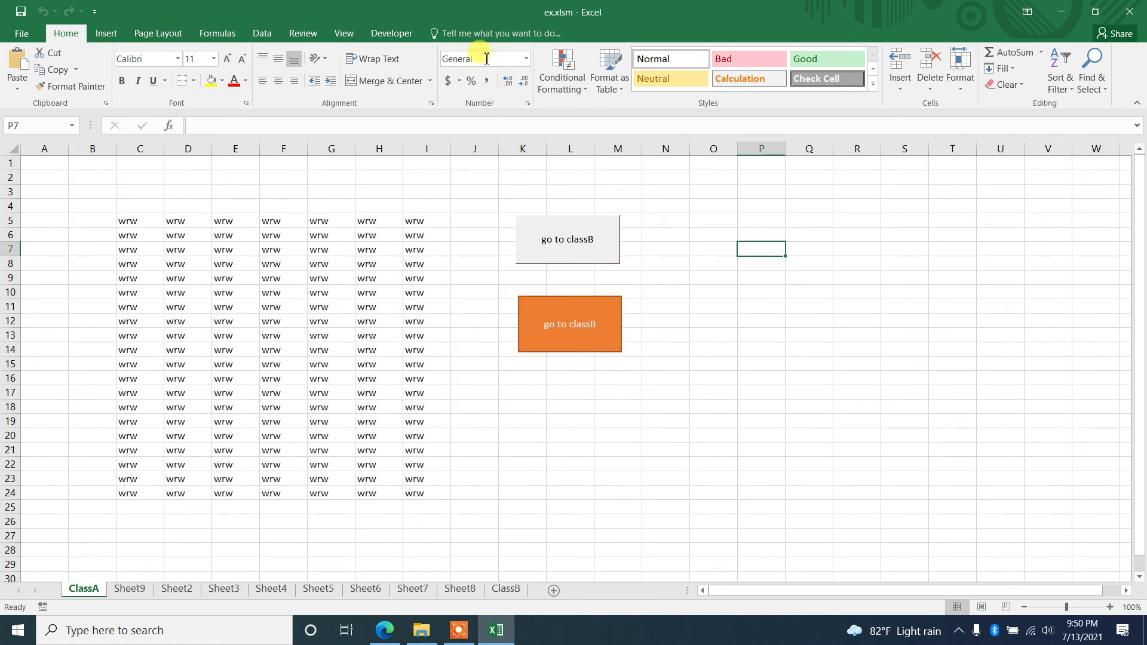
pyautogui.click(382, 34)
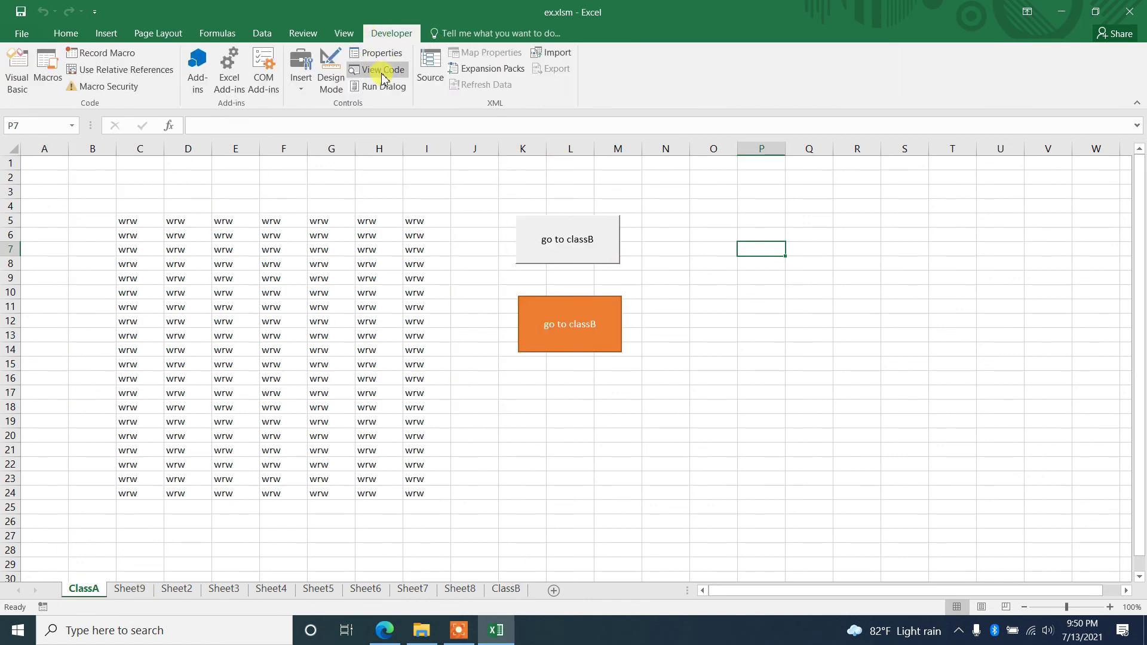
# - Dismiss the empty sheet code window and bring up the module where Button1_Click calls Workbook_Open, caret on line 9
pyautogui.click(377, 69)
pyautogui.click(947, 88)
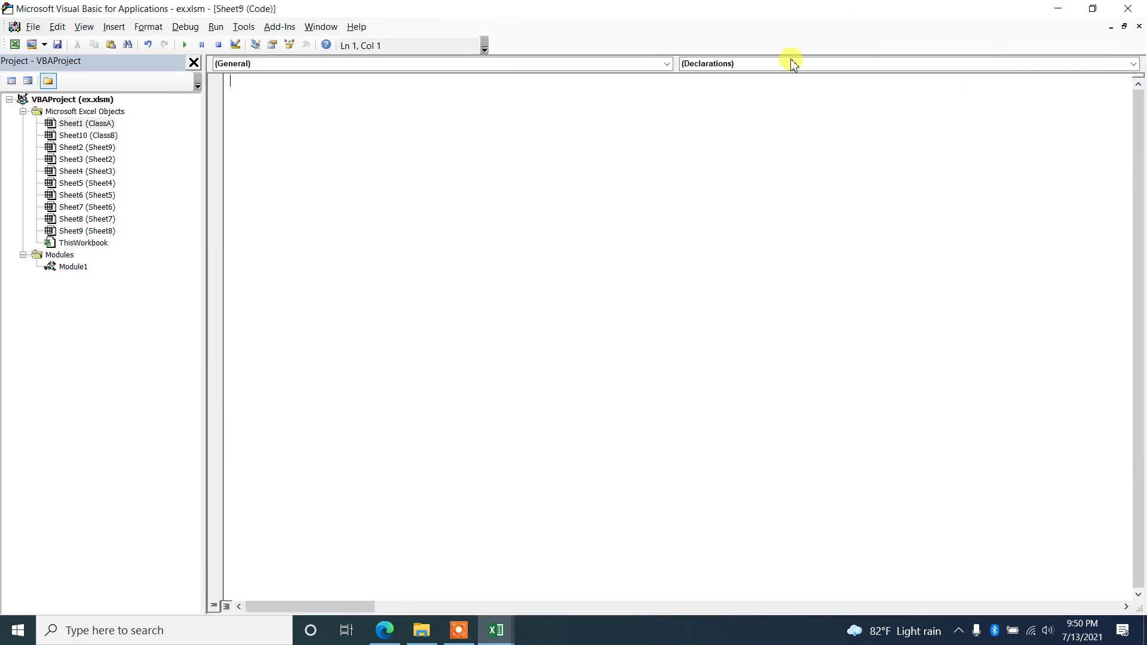
pyautogui.click(1137, 27)
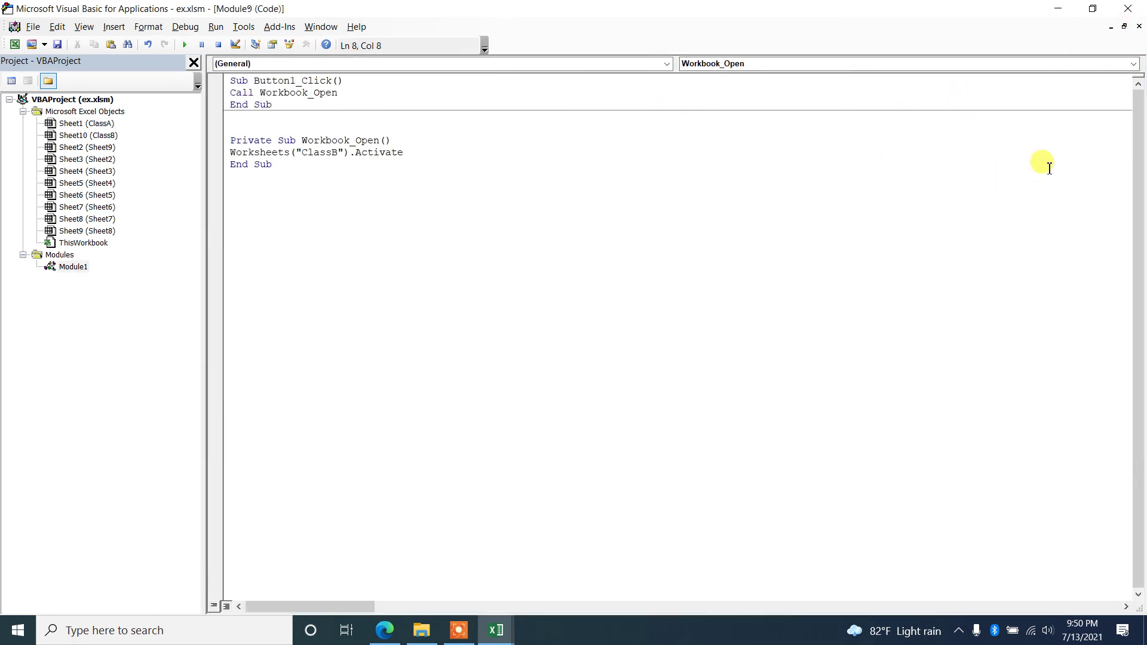
pyautogui.click(290, 192)
pyautogui.hotkey('ctrl', 'a')
pyautogui.click(445, 231)
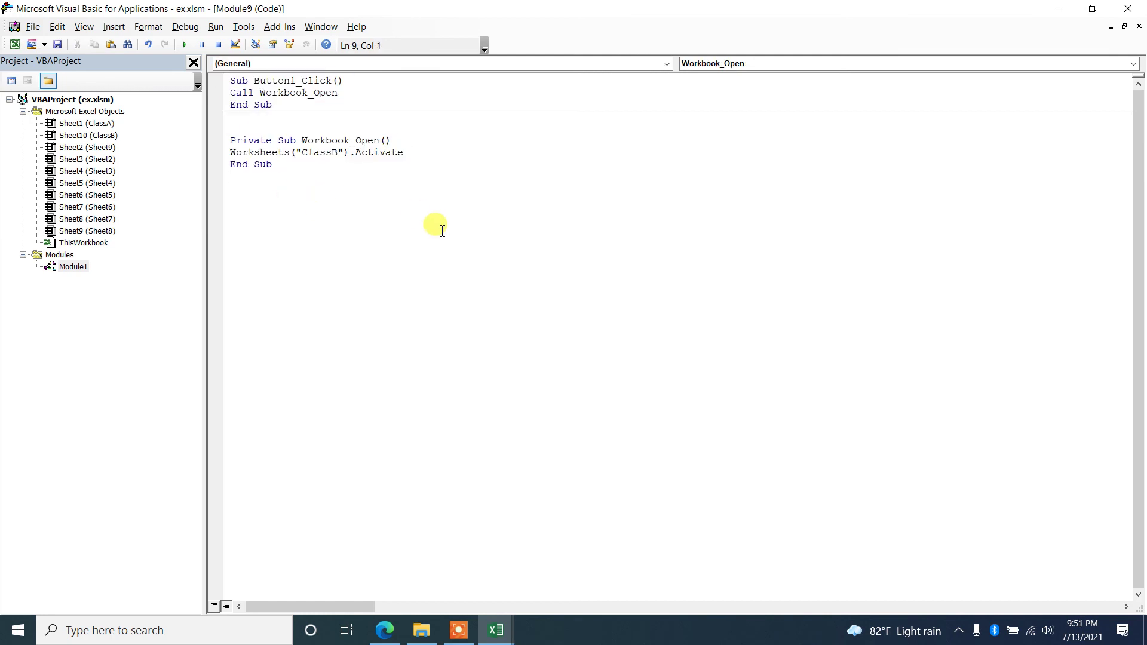